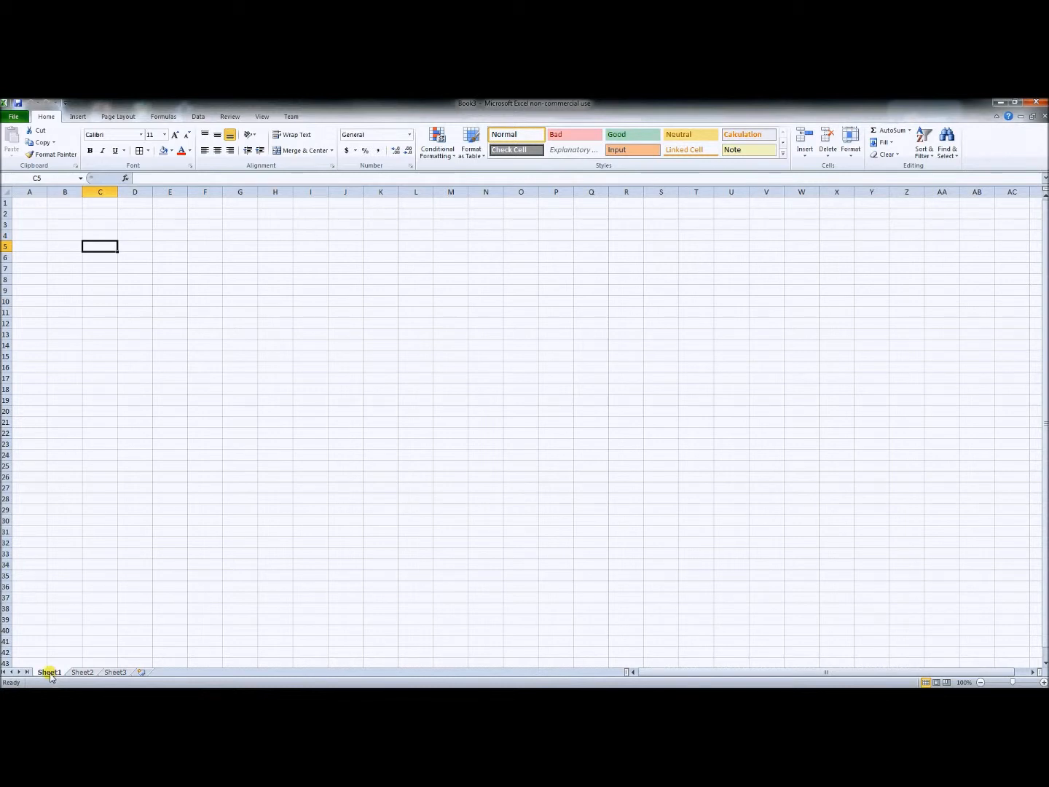
# Look at the blank worksheets Sheet2 and Sheet3, and return to Sheet1.
pyautogui.click(86, 673)
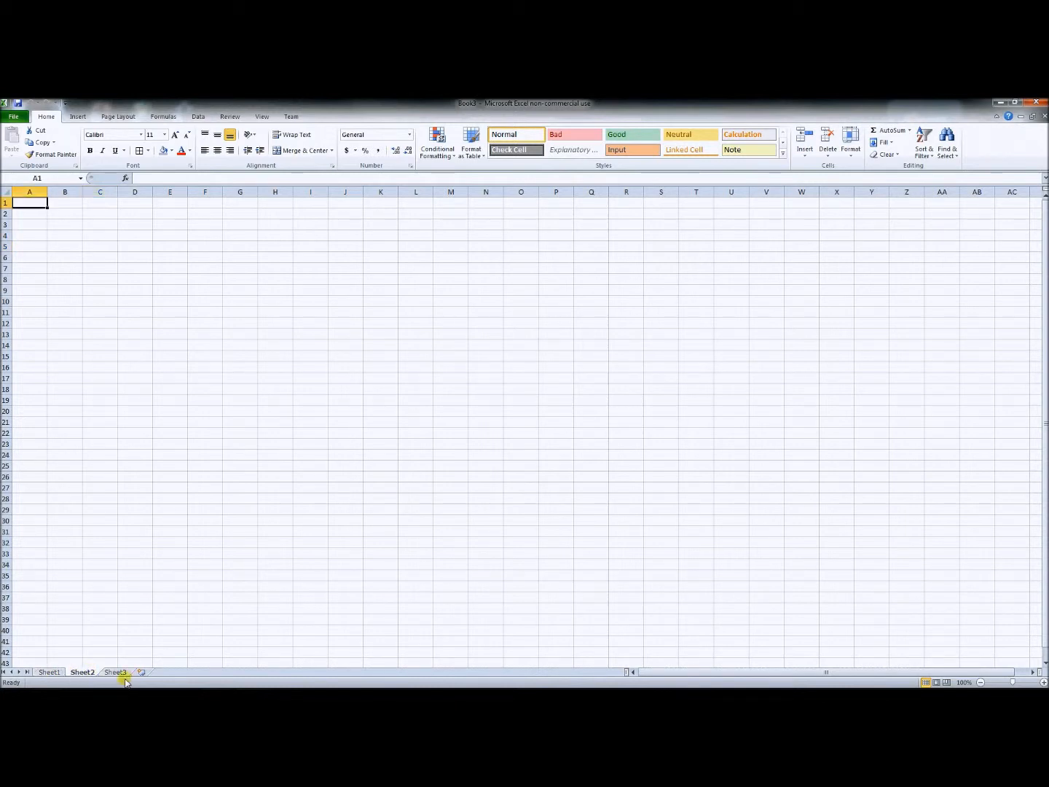
pyautogui.click(116, 672)
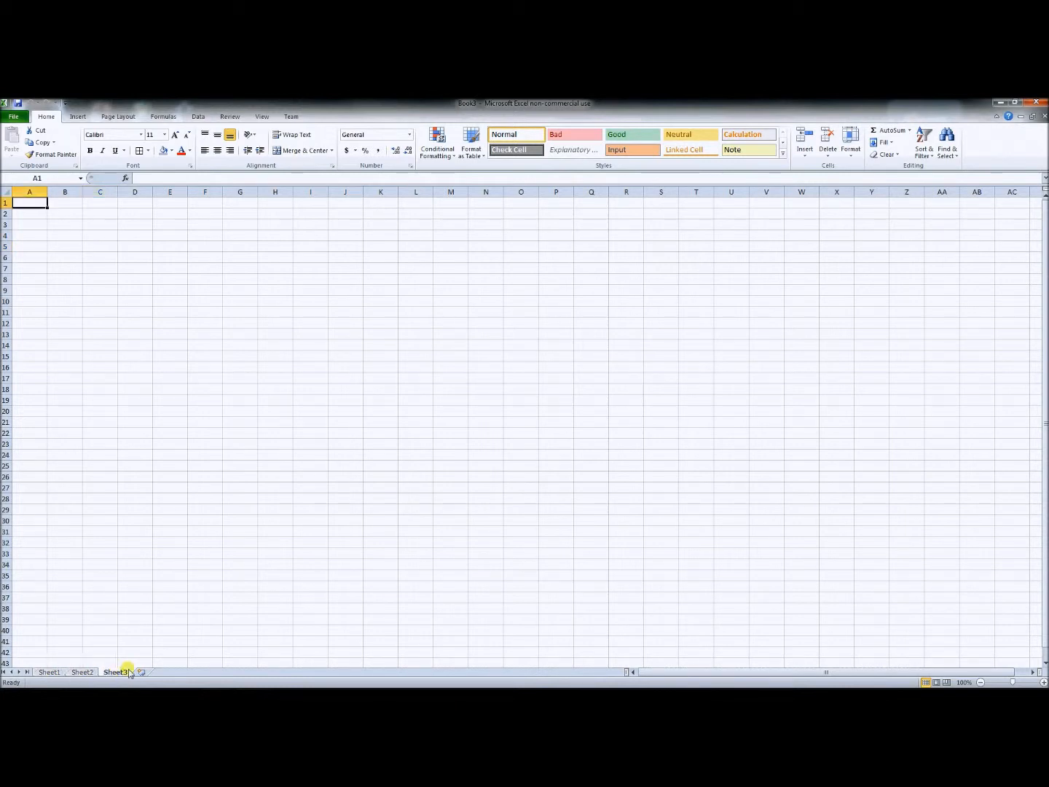
pyautogui.click(48, 673)
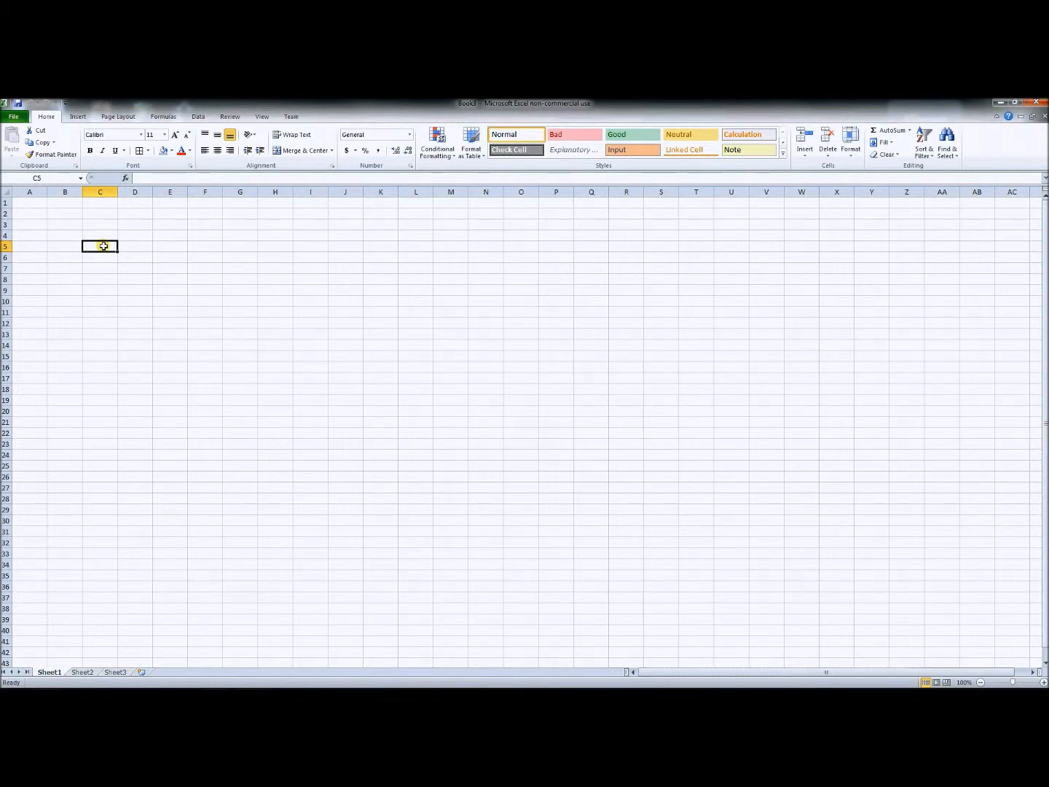
# Enter the month headings January, February and March in cells C5 through E5.
pyautogui.write('January')
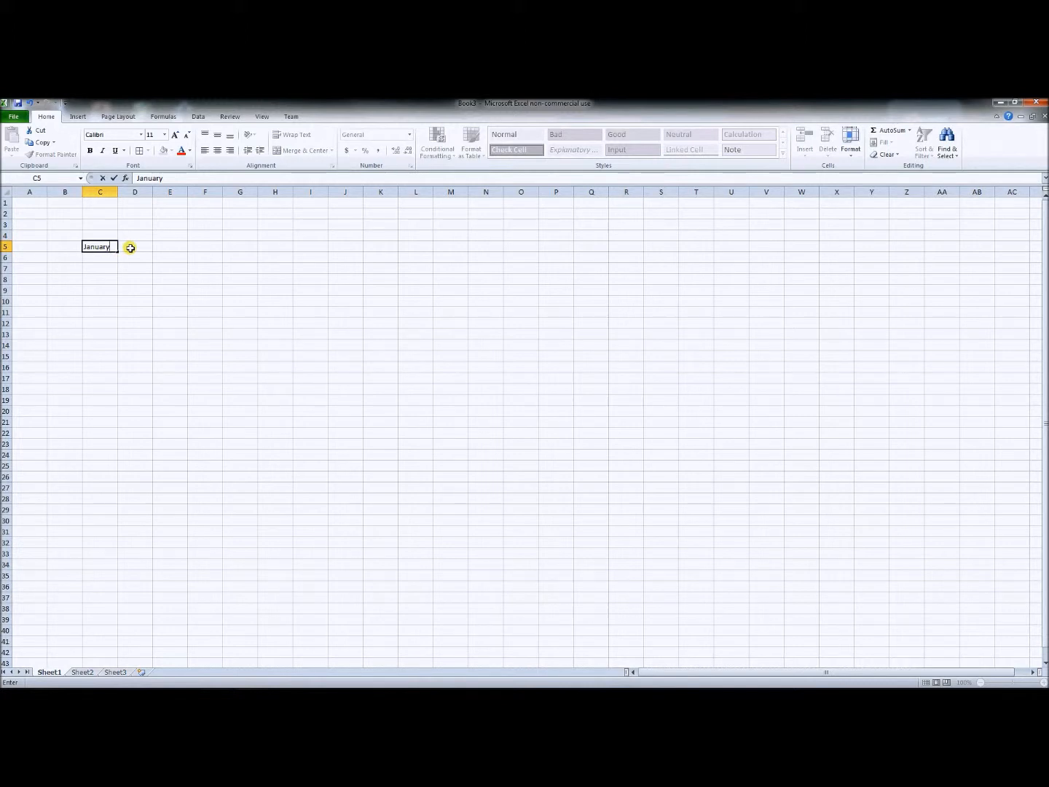
pyautogui.click(129, 248)
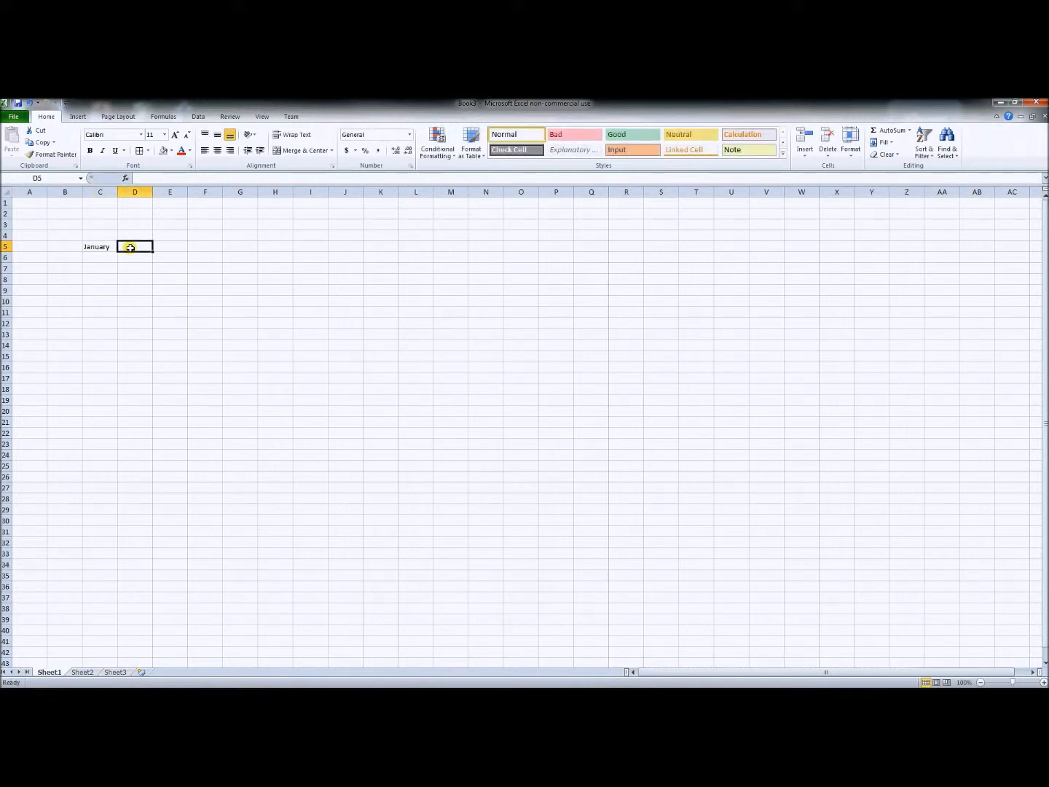
pyautogui.click(157, 247)
pyautogui.press('Right')
pyautogui.press('Right')
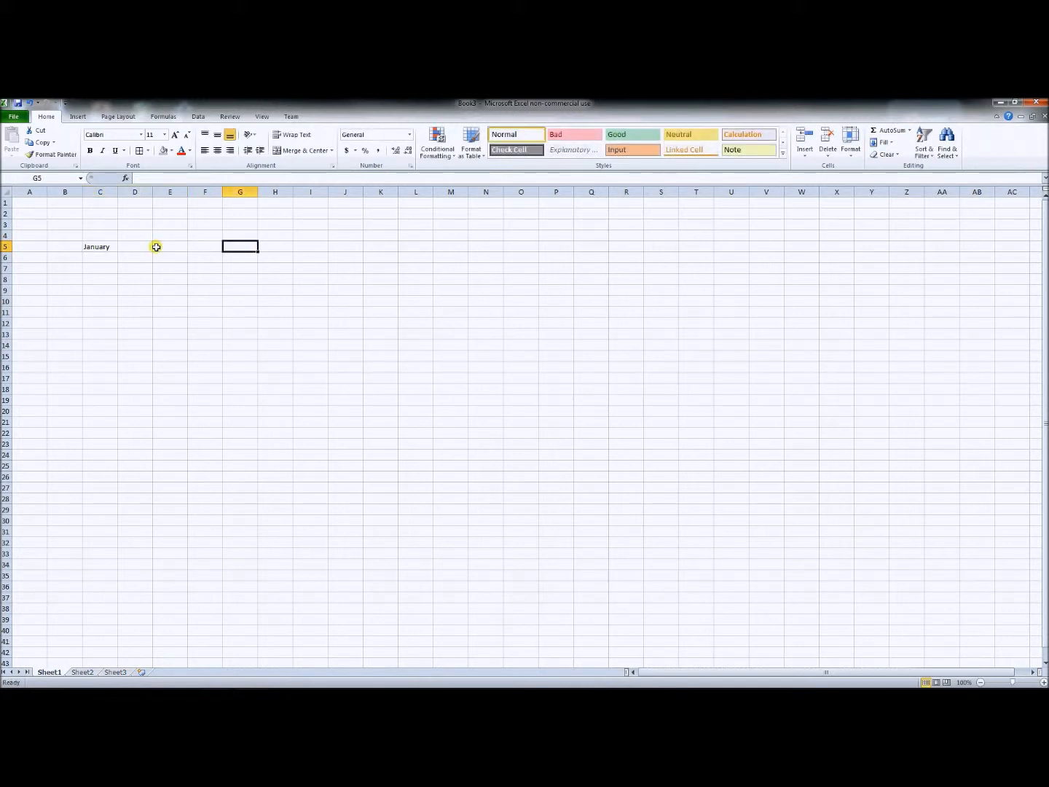
pyautogui.click(138, 247)
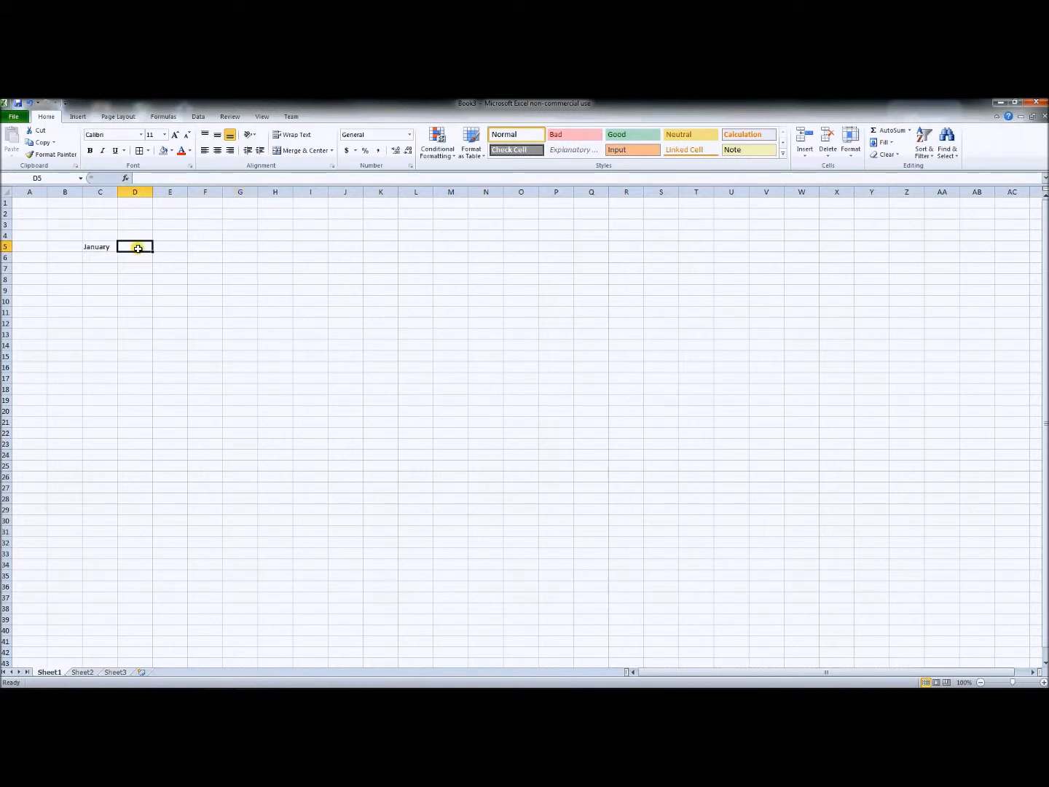
pyautogui.write('February')
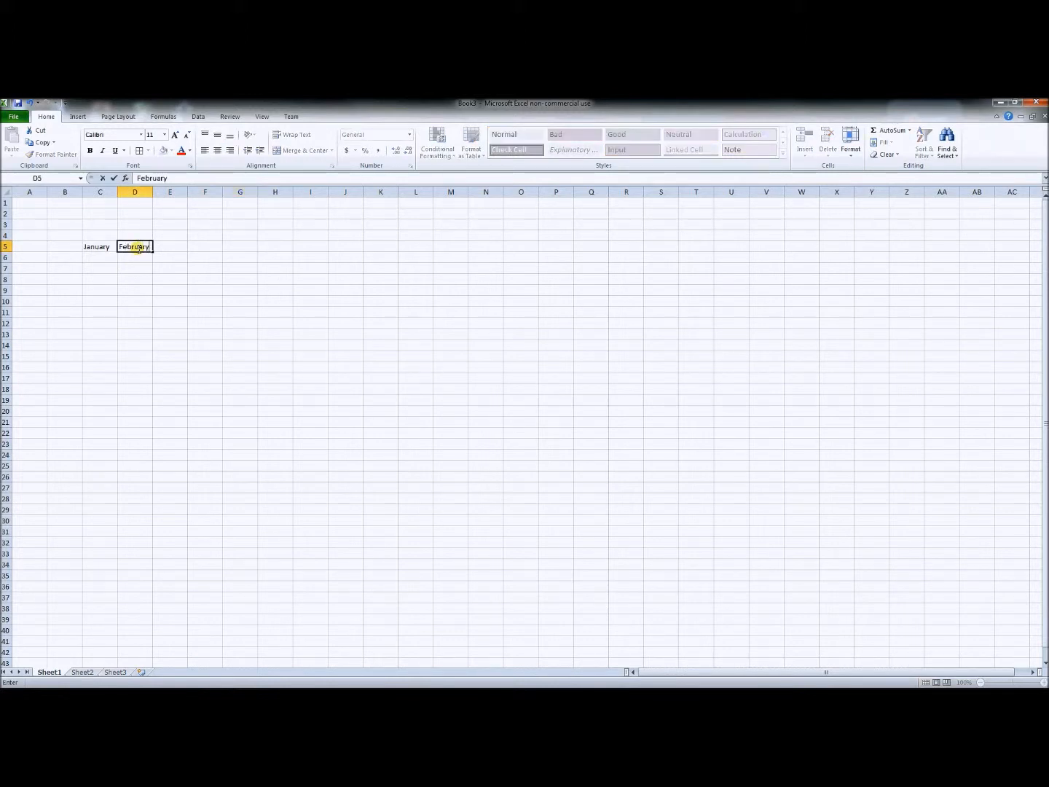
pyautogui.press('Tab')
pyautogui.write('Mar')
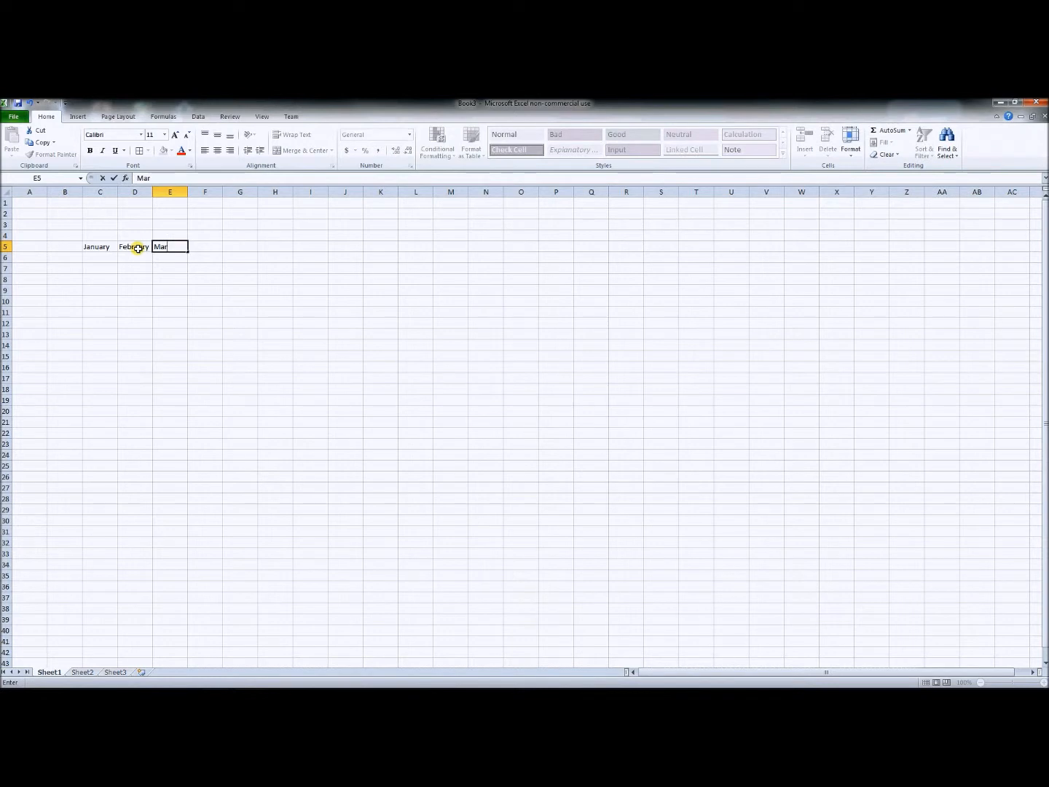
pyautogui.write('ch')
# Enter the expense labels cable, electric and misc. in cells B6 through B8.
pyautogui.click(61, 259)
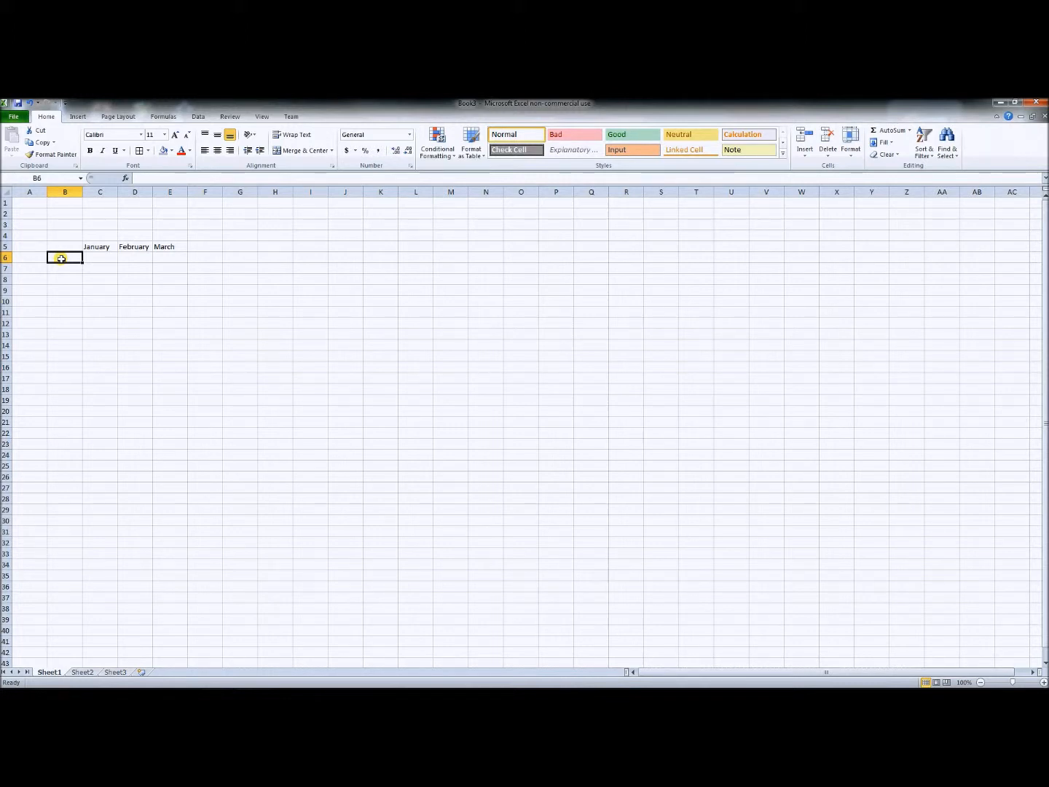
pyautogui.write('cable')
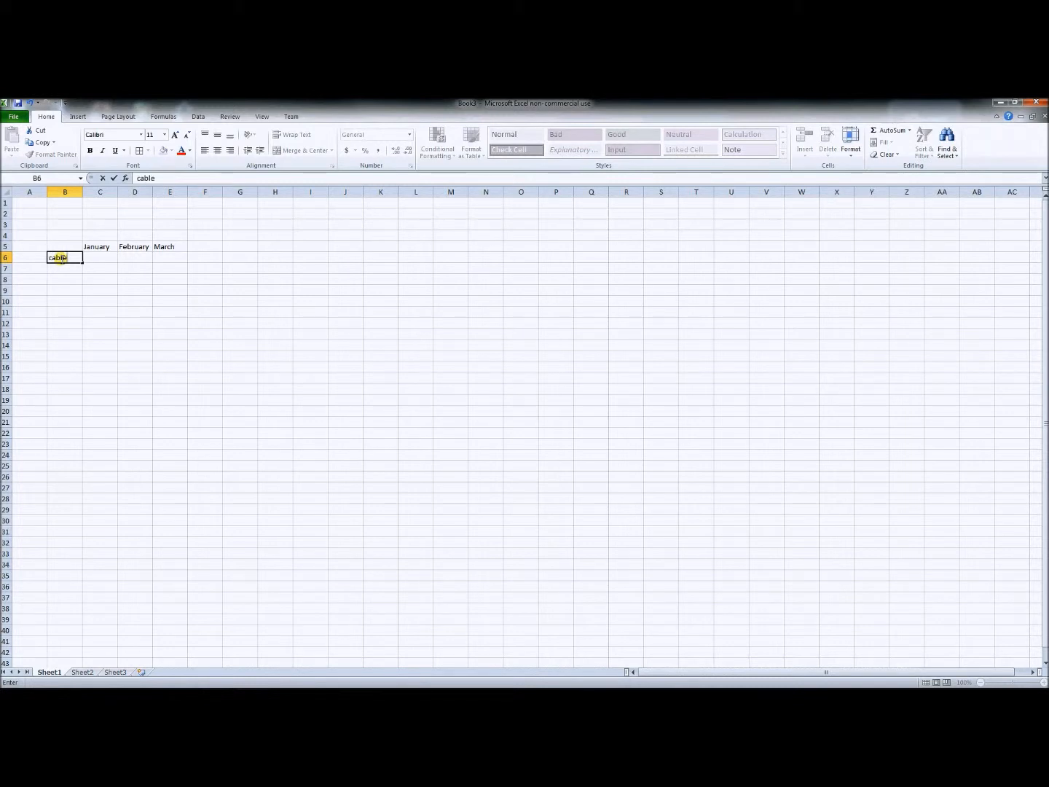
pyautogui.press('Return')
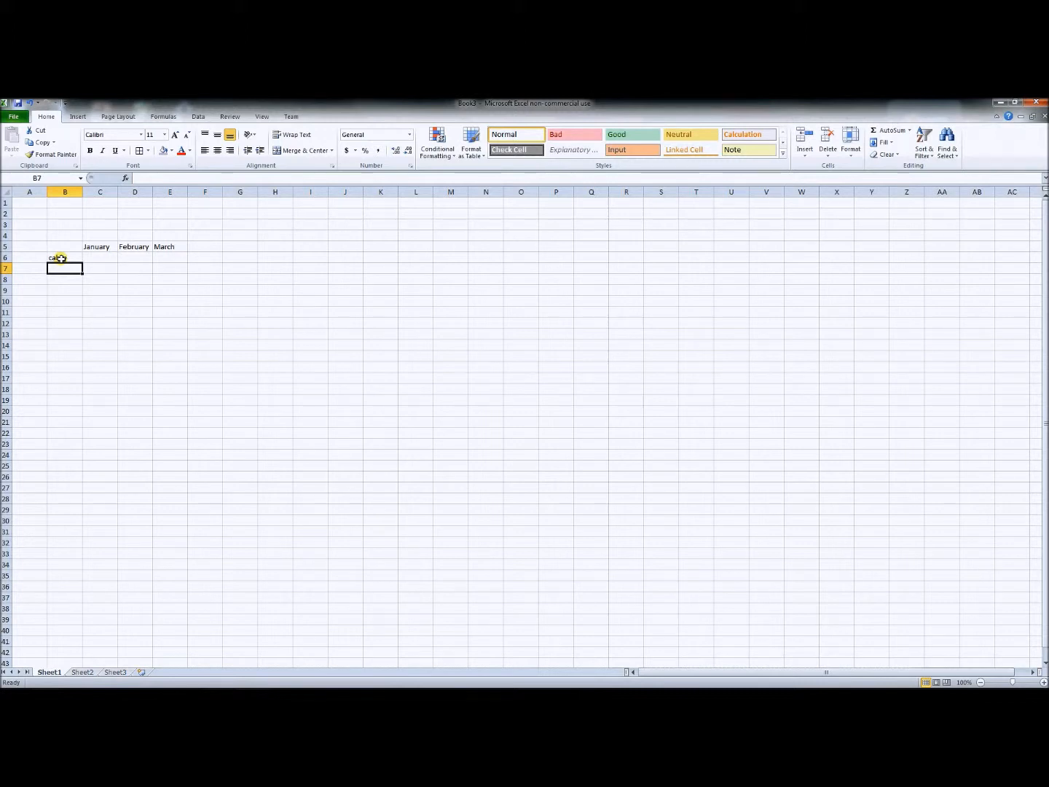
pyautogui.write('electric')
pyautogui.press('Return')
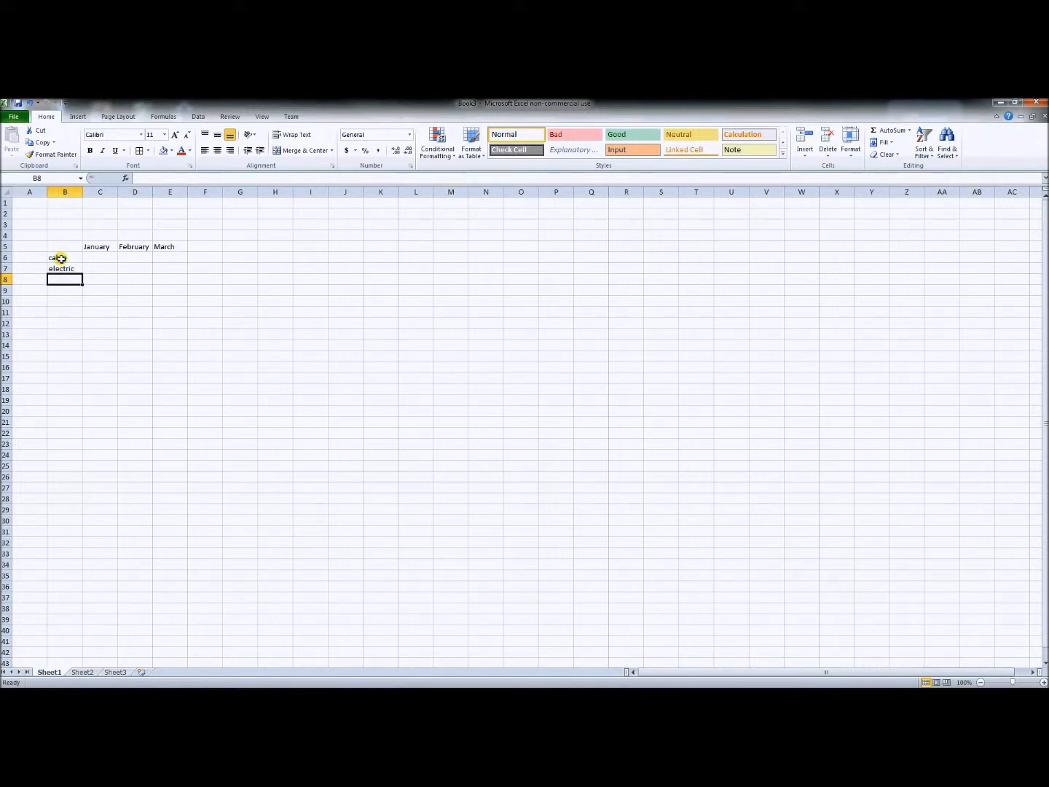
pyautogui.write('misc.')
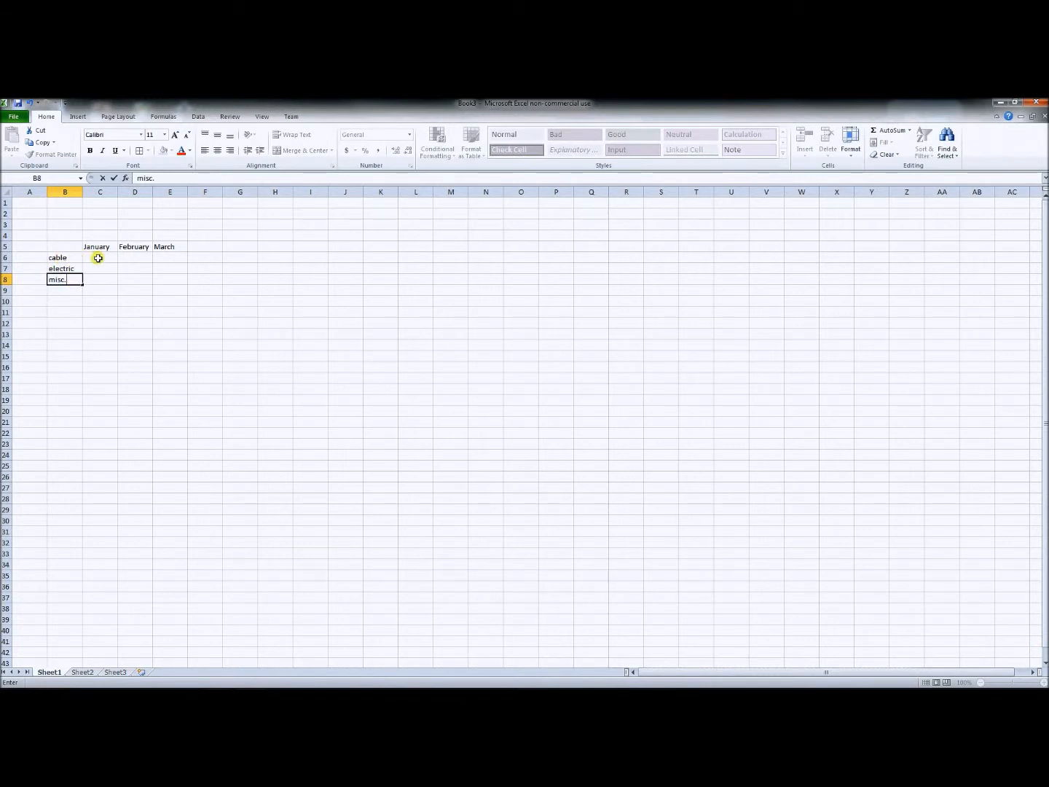
# Fill the cable row with 123 for each of January, February and March.
pyautogui.click(98, 258)
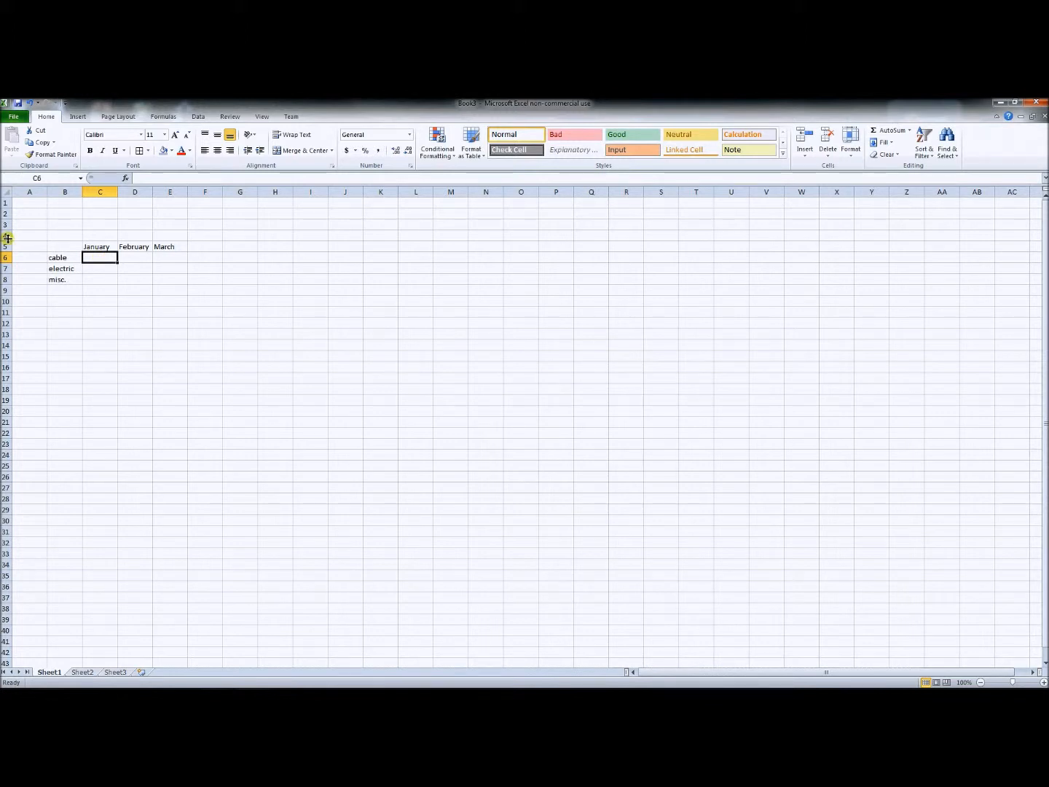
pyautogui.write('123')
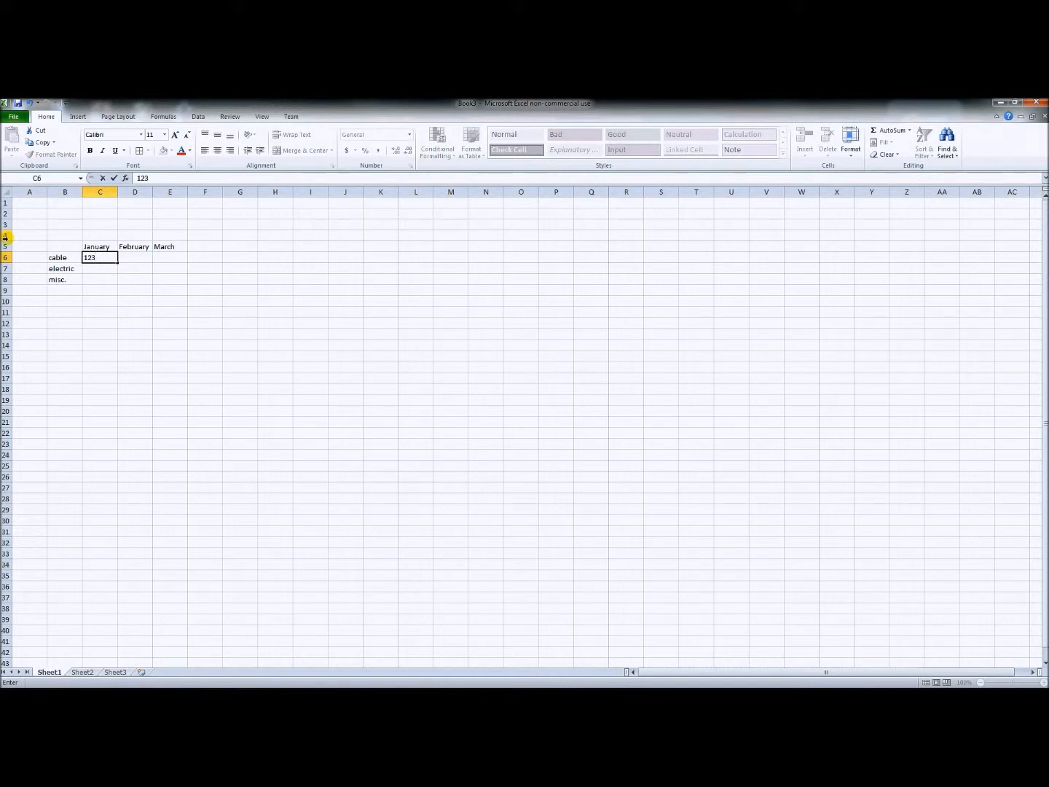
pyautogui.press('Tab')
pyautogui.write('123')
pyautogui.press('Tab')
pyautogui.write('123')
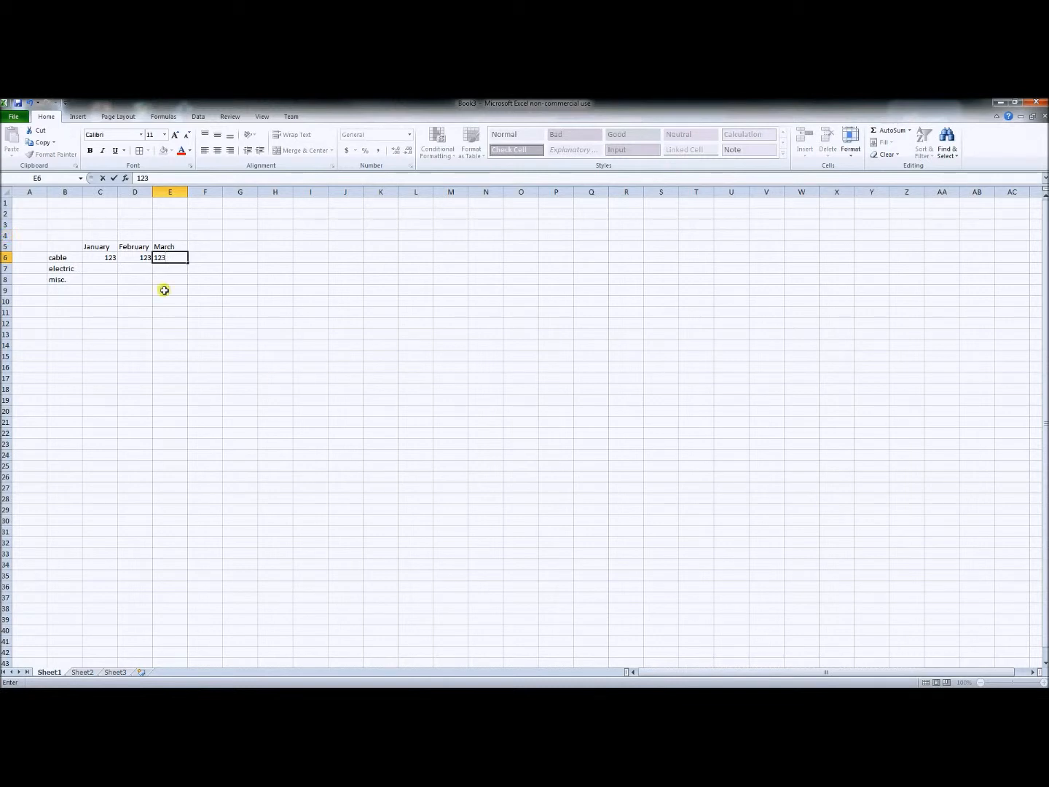
# Fill the electric row with 280 for January, 320 for February and 250 for March.
pyautogui.click(100, 269)
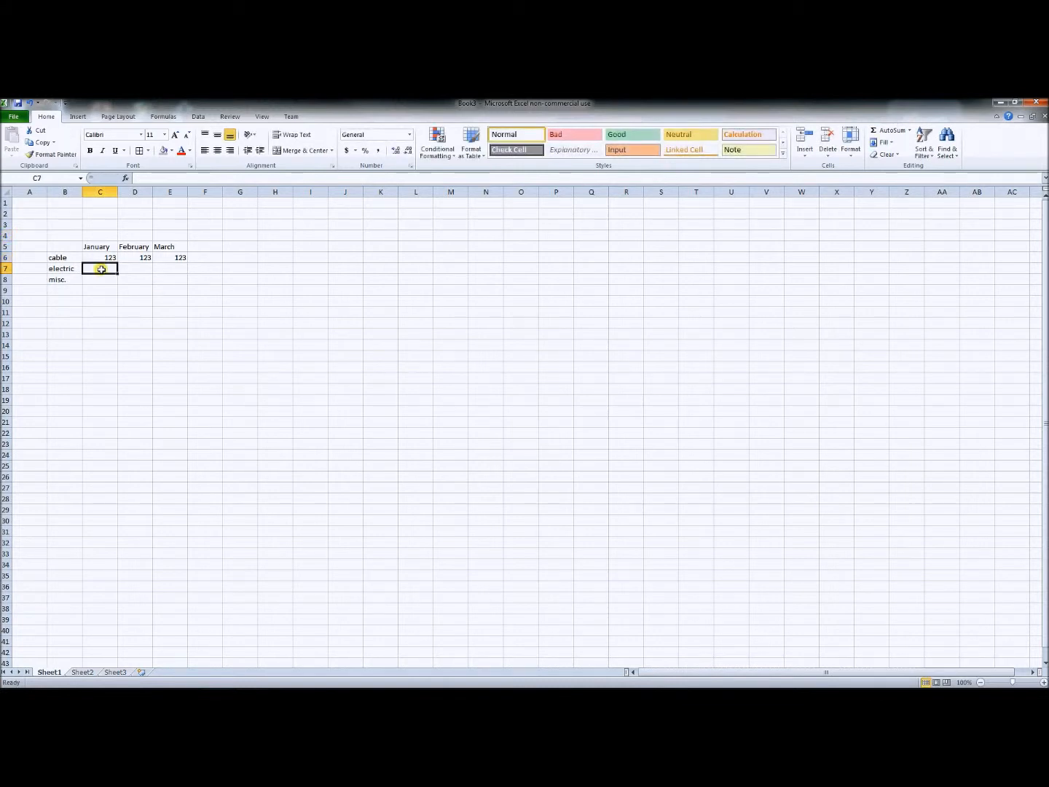
pyautogui.write('280')
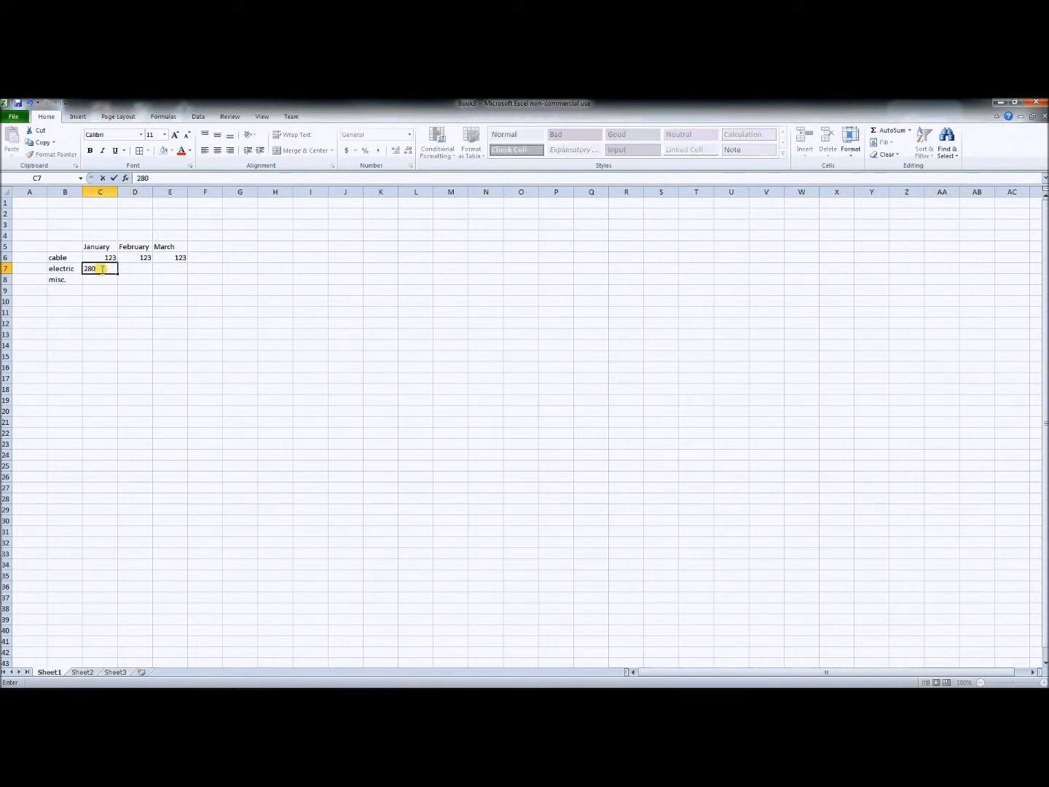
pyautogui.press('Tab')
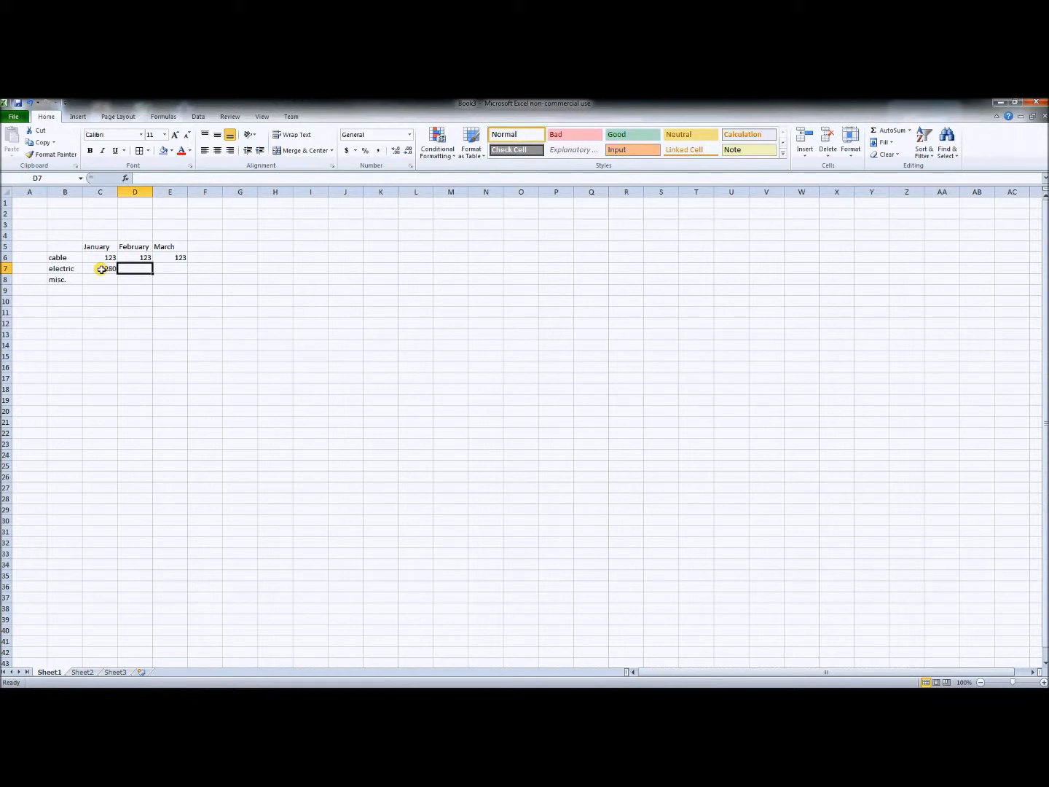
pyautogui.write('320')
pyautogui.press('Tab')
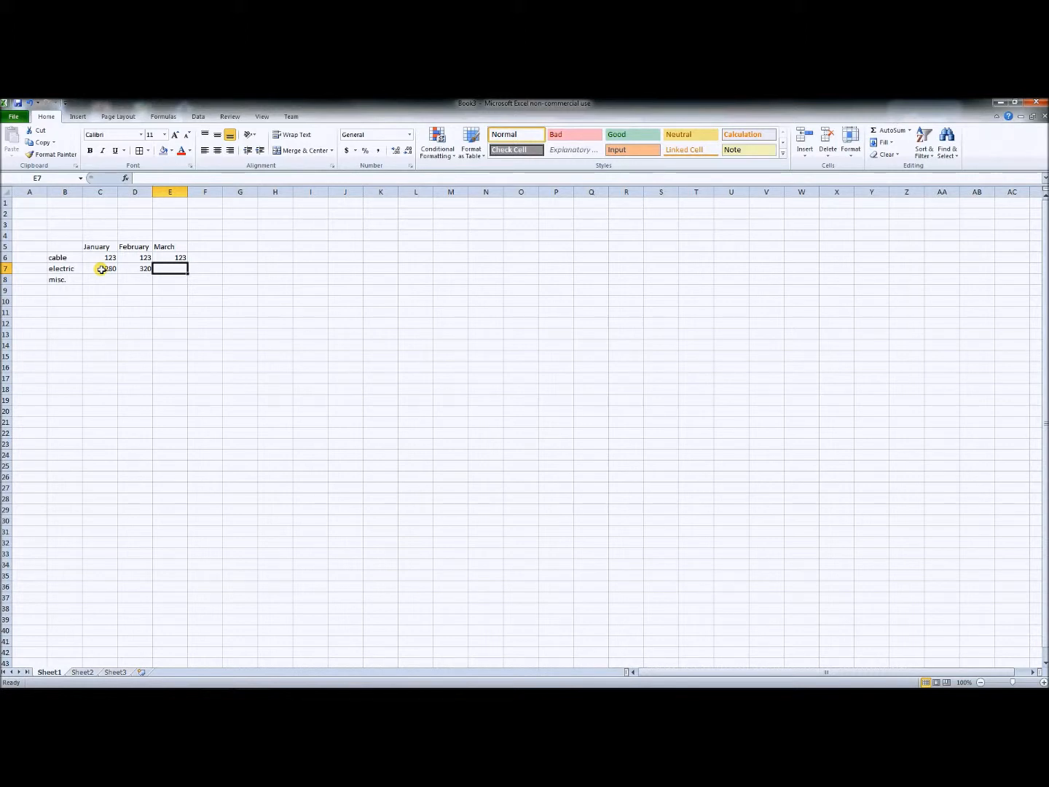
pyautogui.write('250')
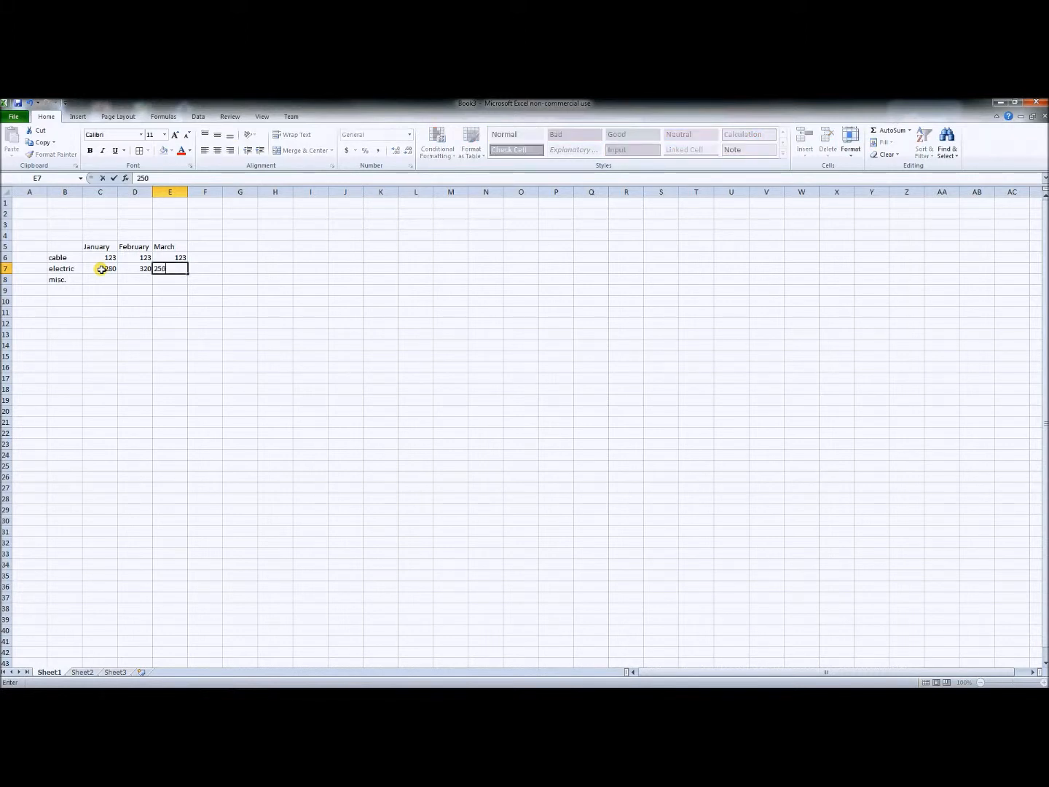
# Fill the misc. row with 155 for January, 200 for February and 80 for March.
pyautogui.click(101, 278)
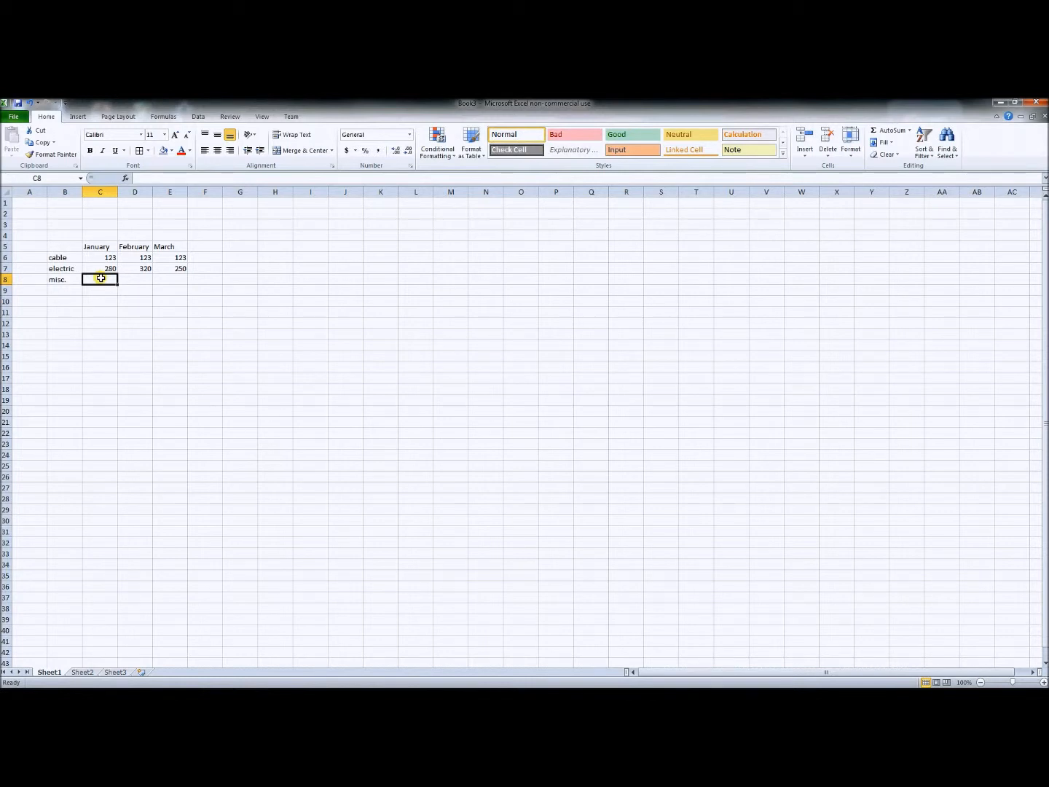
pyautogui.write('155')
pyautogui.press('Tab')
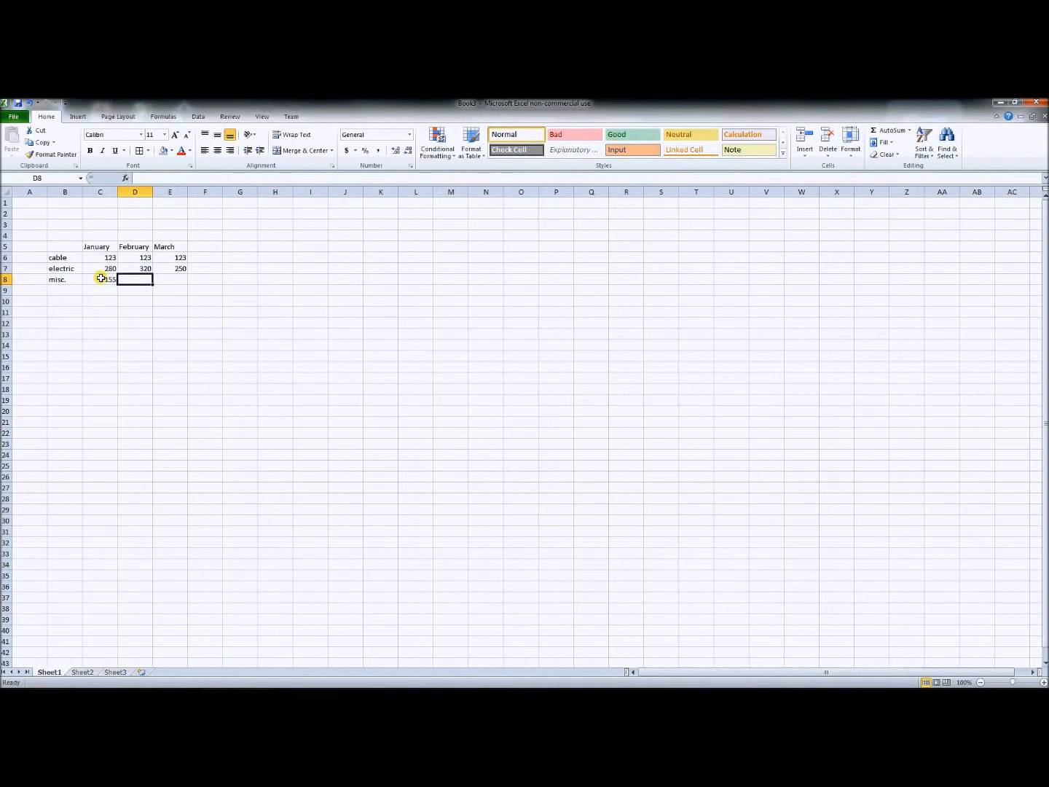
pyautogui.write('200')
pyautogui.press('Tab')
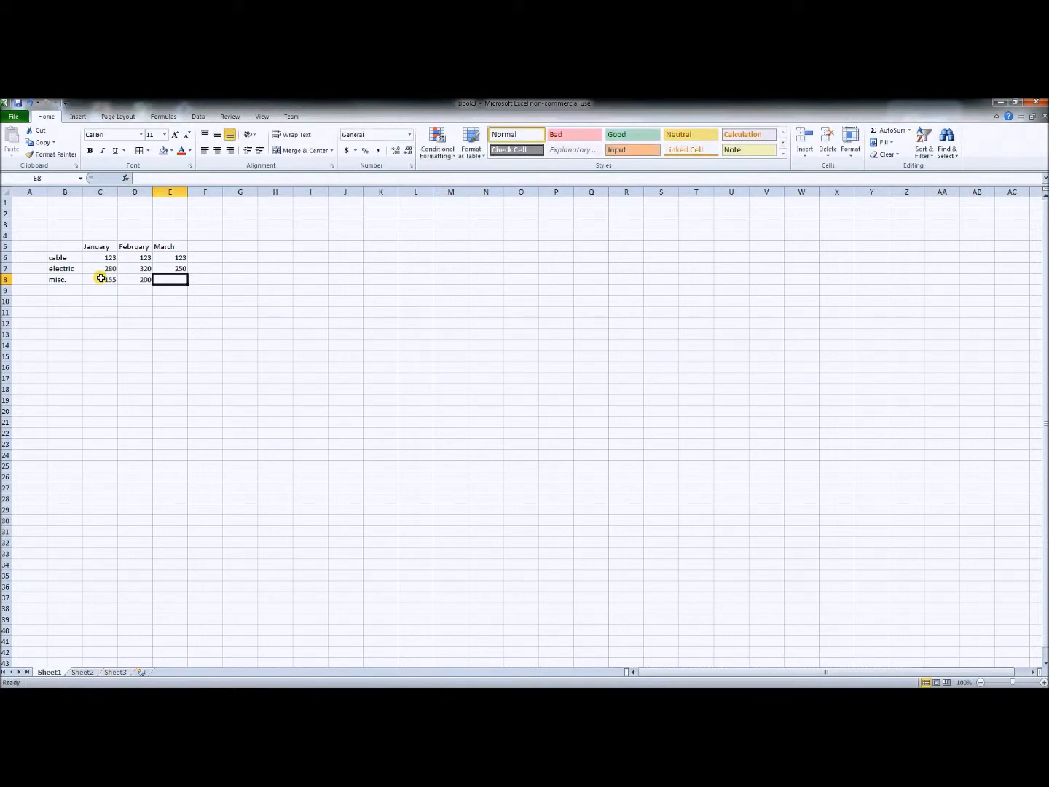
pyautogui.write('80')
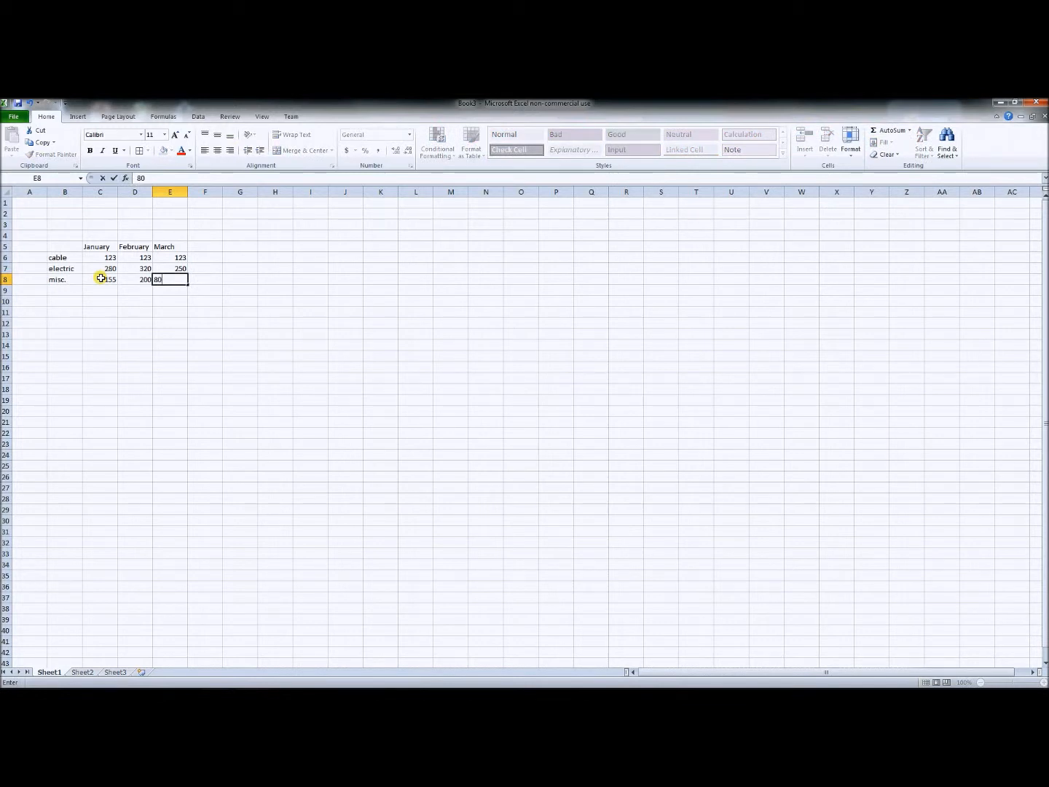
pyautogui.click(175, 289)
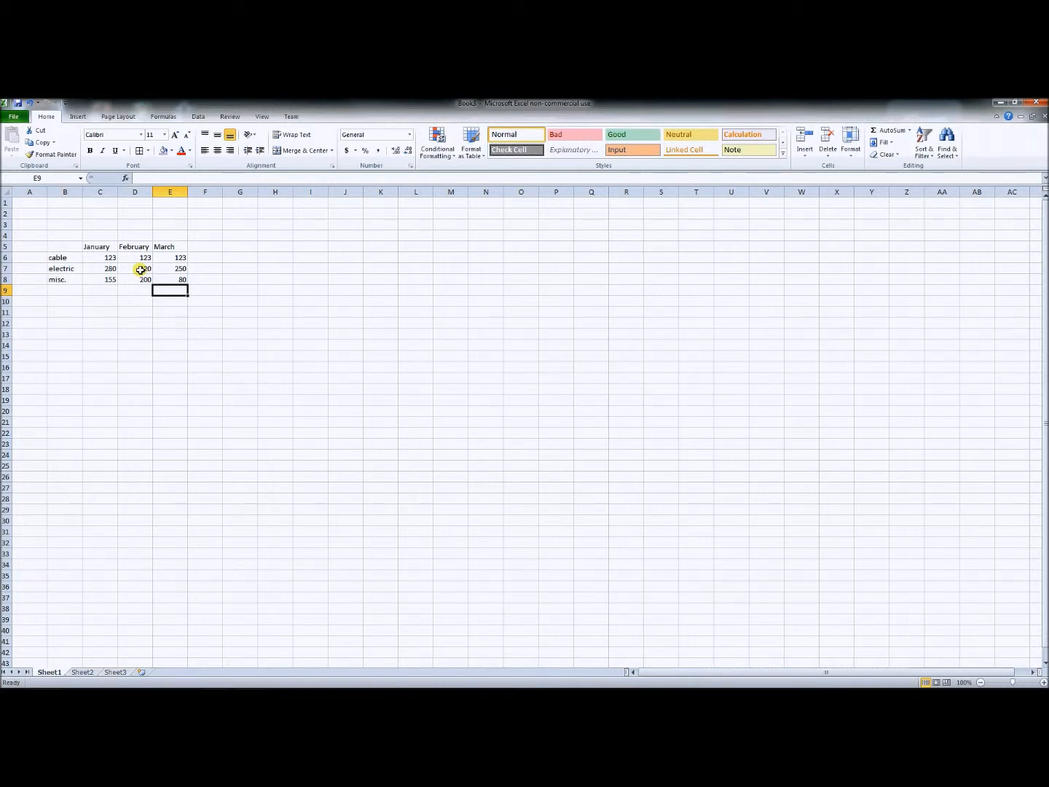
# Add the column heading total in cell F5, beside March.
pyautogui.click(206, 248)
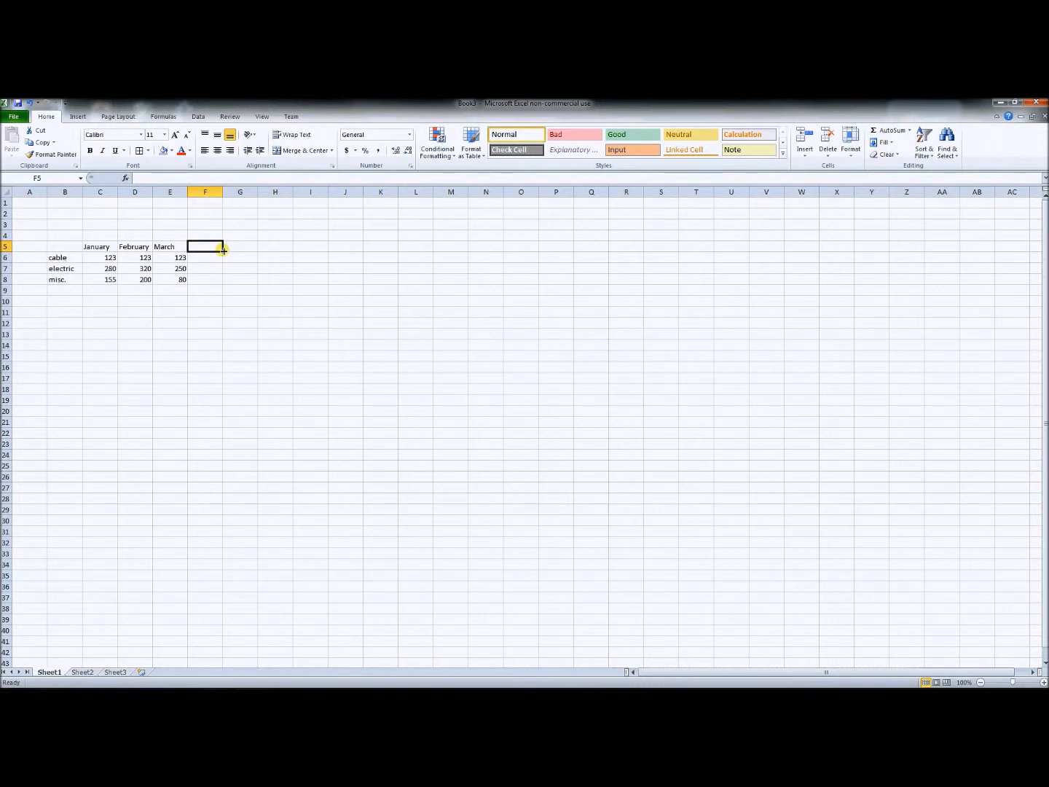
pyautogui.write('total')
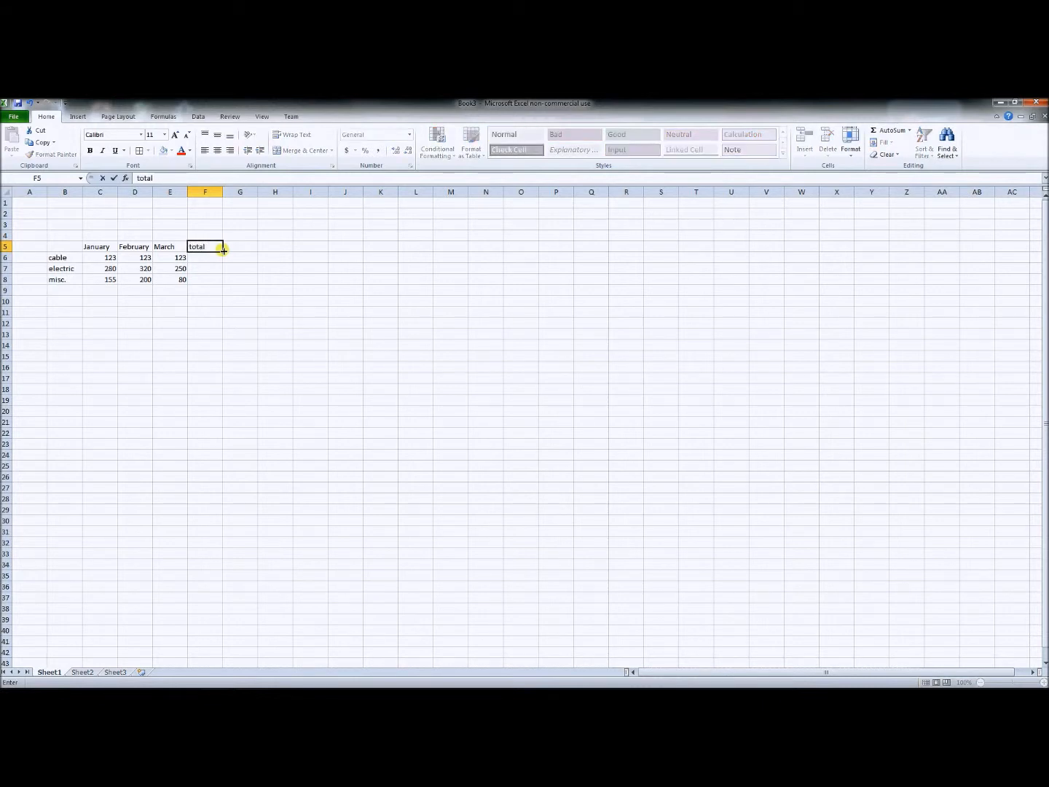
pyautogui.click(206, 261)
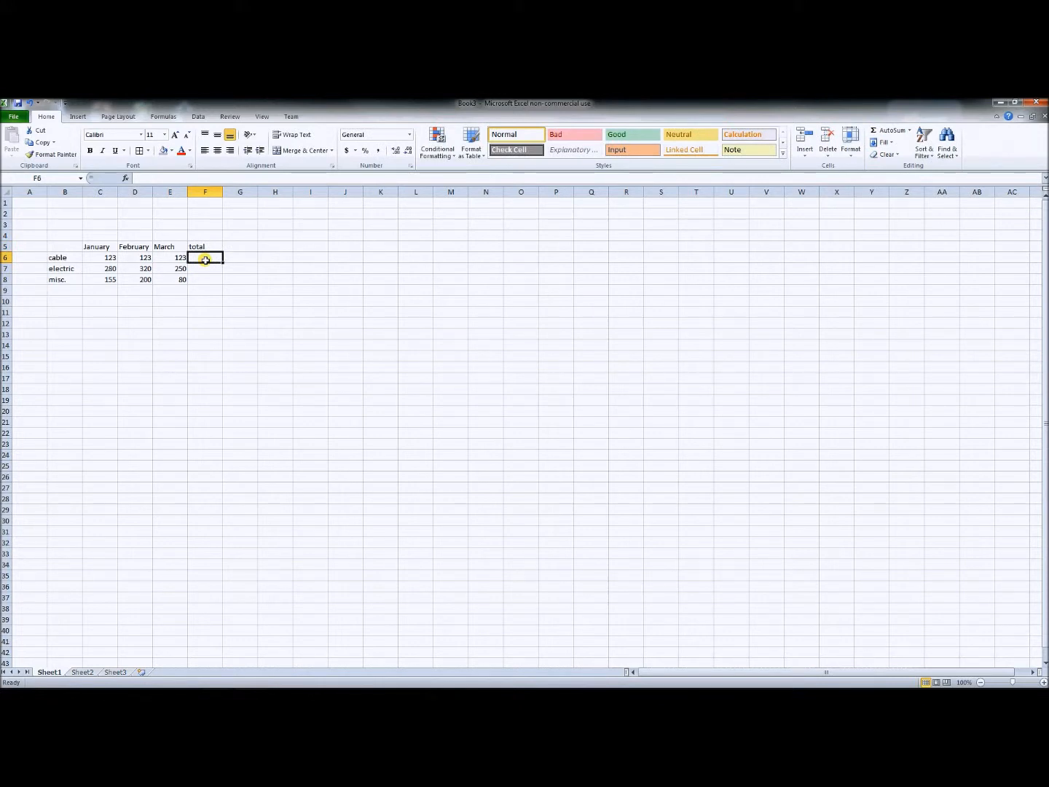
# Total the cable row's January to March amounts in cell F6 with AutoSum, and select that cell to view its formula.
pyautogui.click(108, 259)
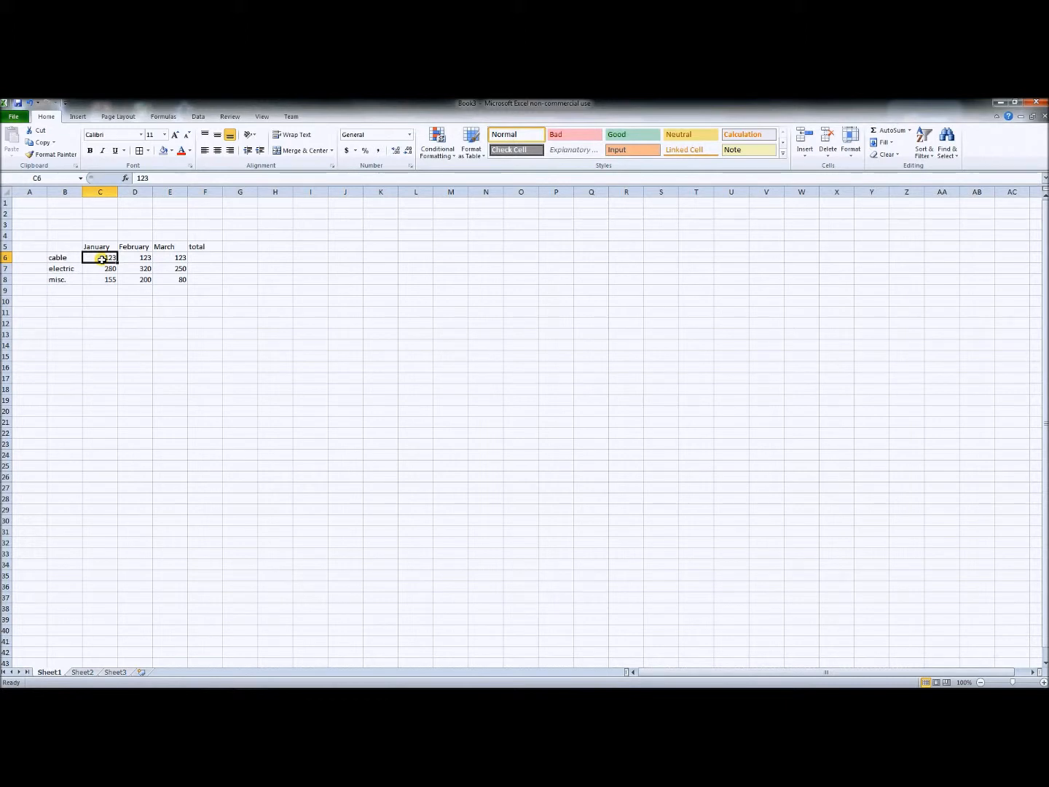
pyautogui.moveTo(102, 258); pyautogui.dragTo(203, 260)
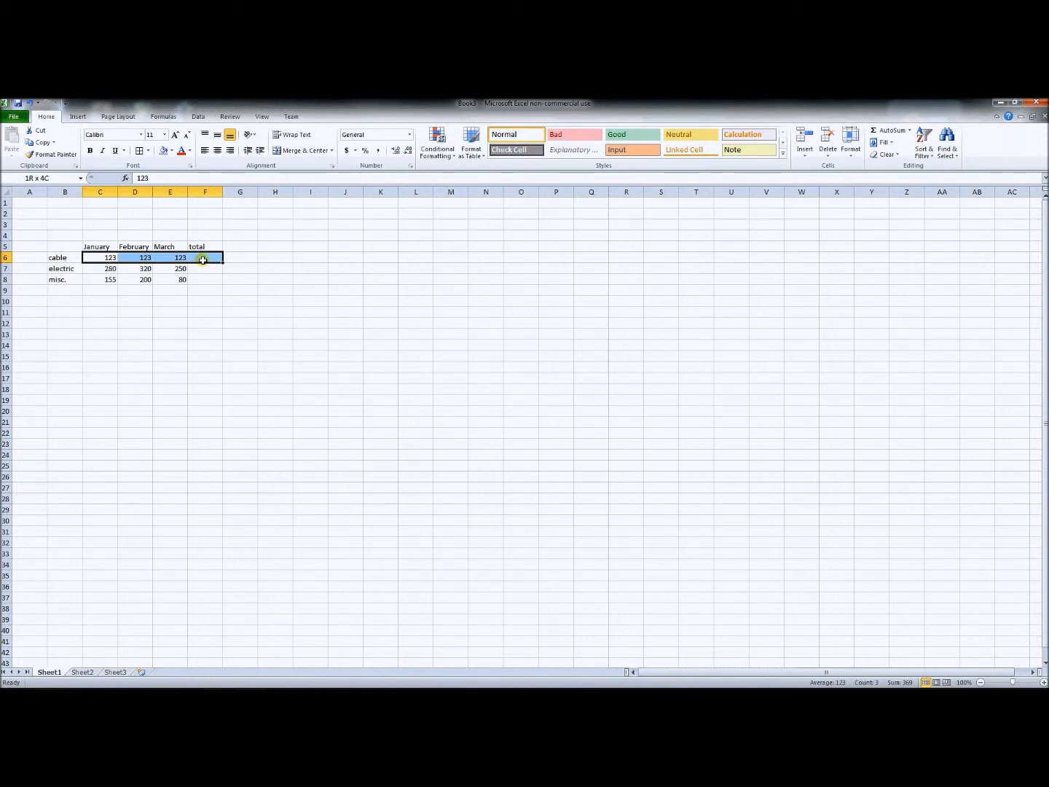
pyautogui.moveTo(202, 260); pyautogui.dragTo(203, 259)
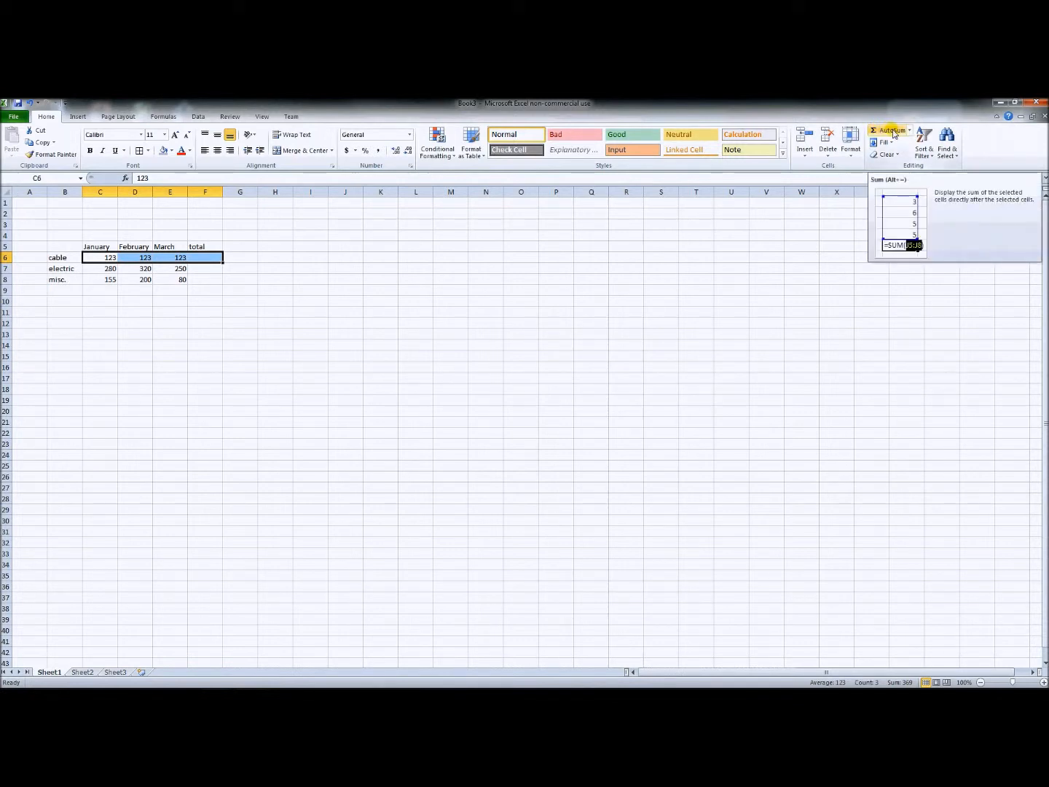
pyautogui.click(894, 133)
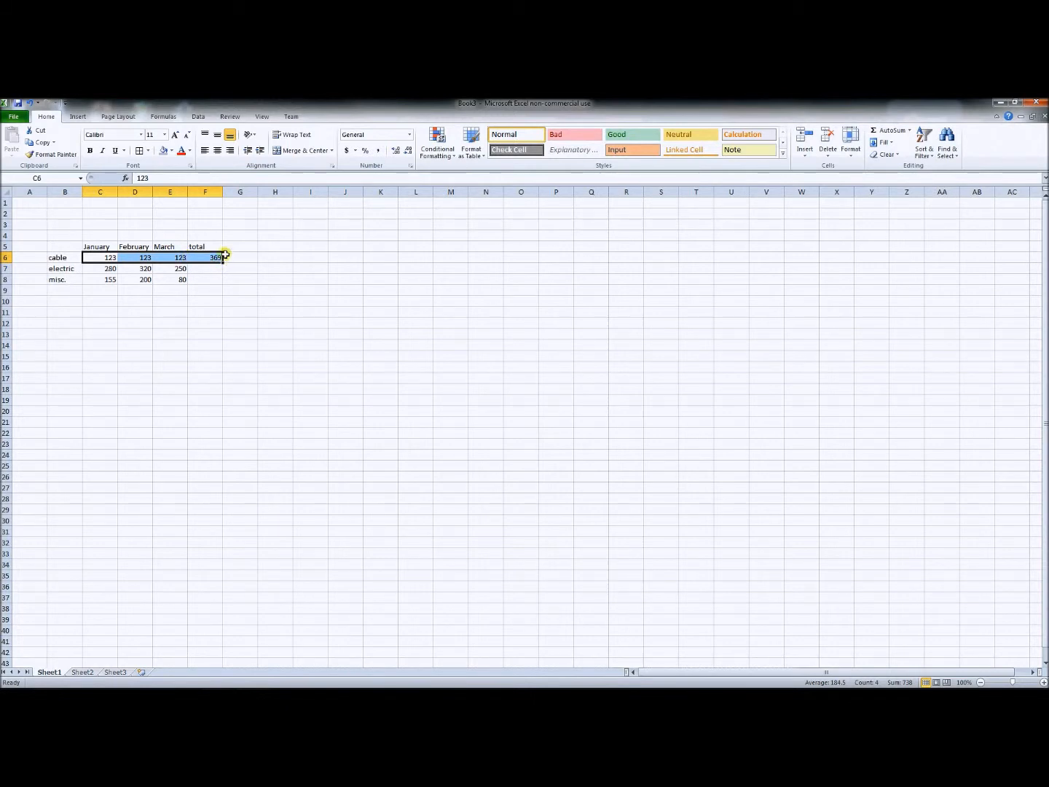
pyautogui.click(203, 258)
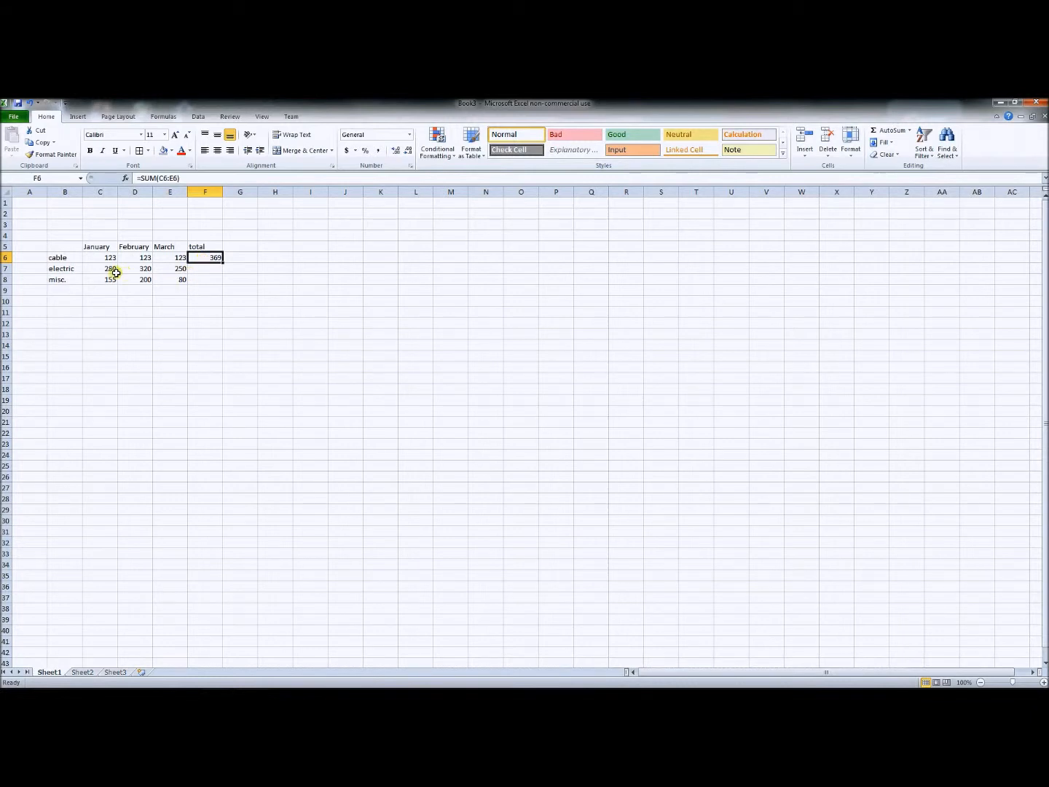
# Copy the cable total's formula from F6 and paste it as formulas into the electric and misc. total cells, F7 and F8.
pyautogui.moveTo(107, 269); pyautogui.dragTo(204, 270)
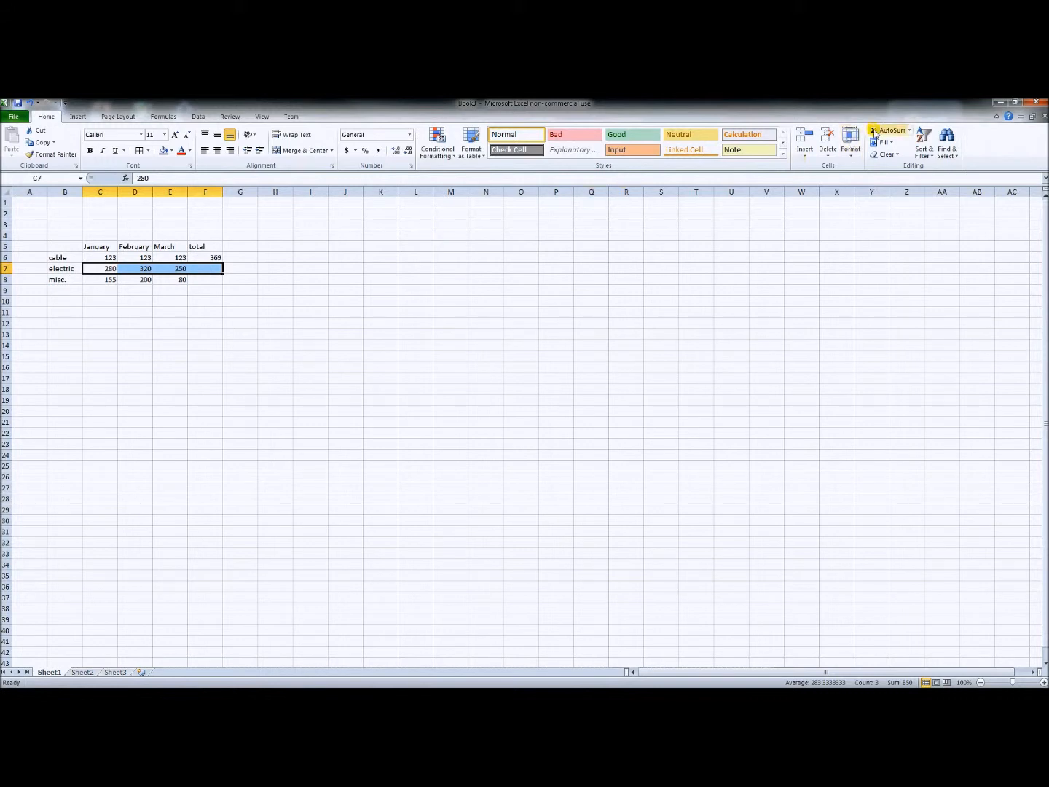
pyautogui.click(215, 258)
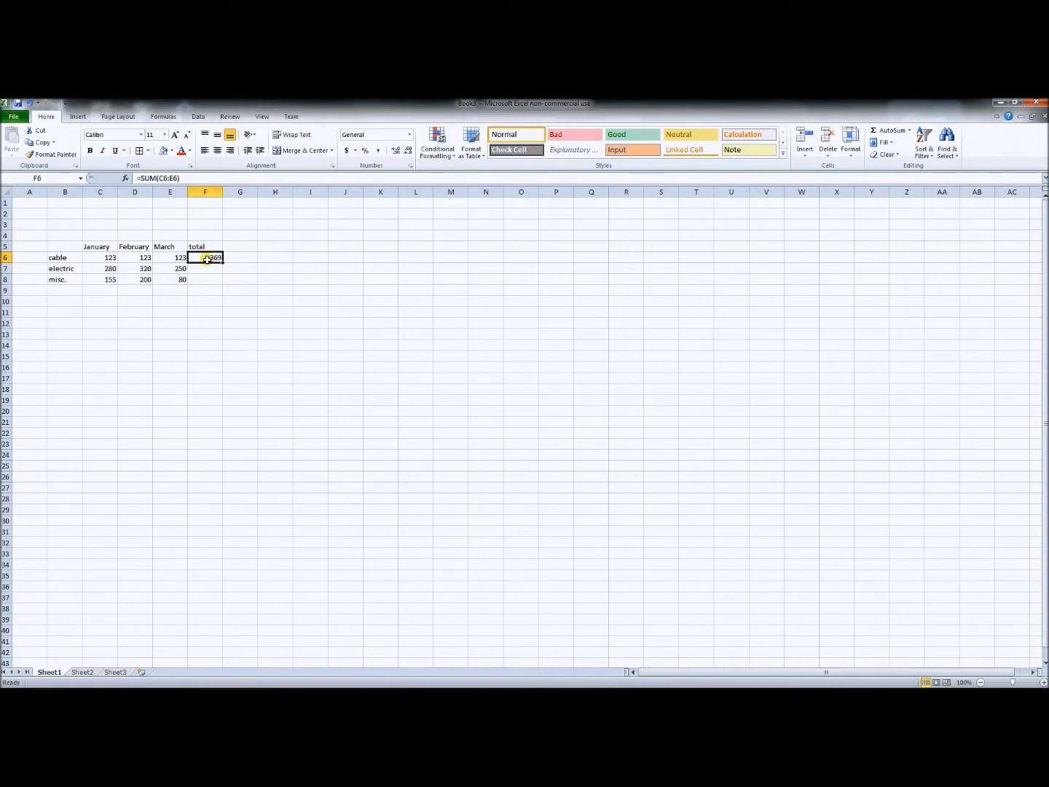
pyautogui.rightClick(209, 260)
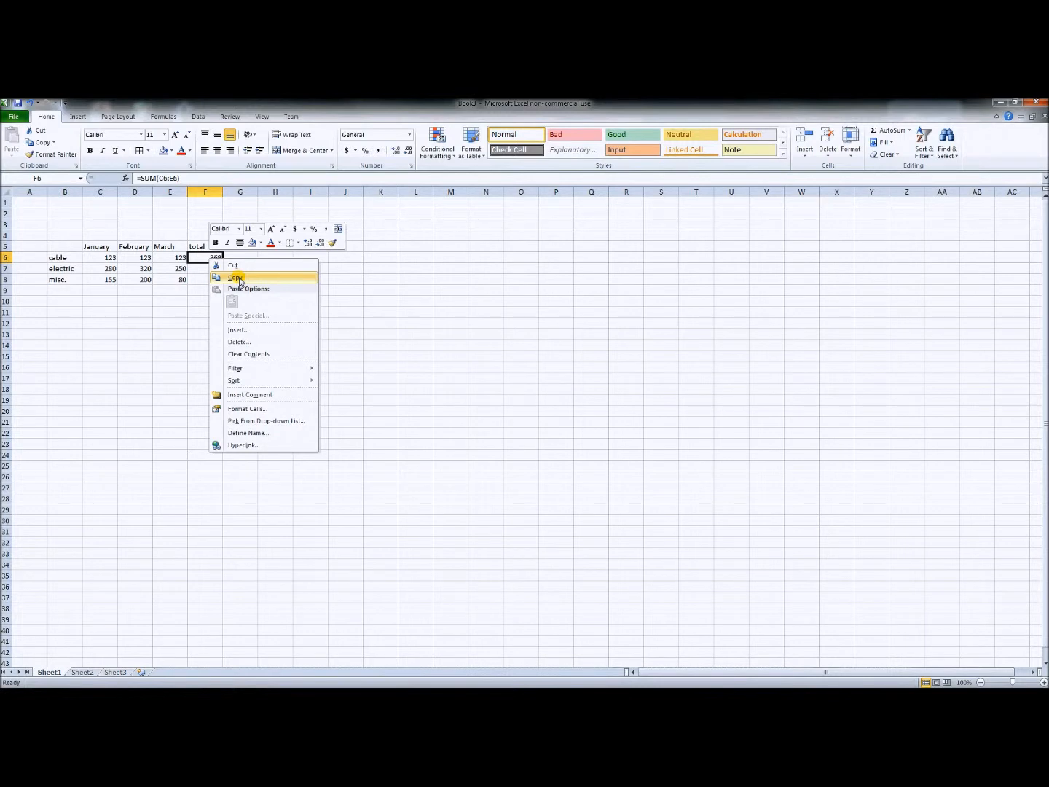
pyautogui.click(238, 277)
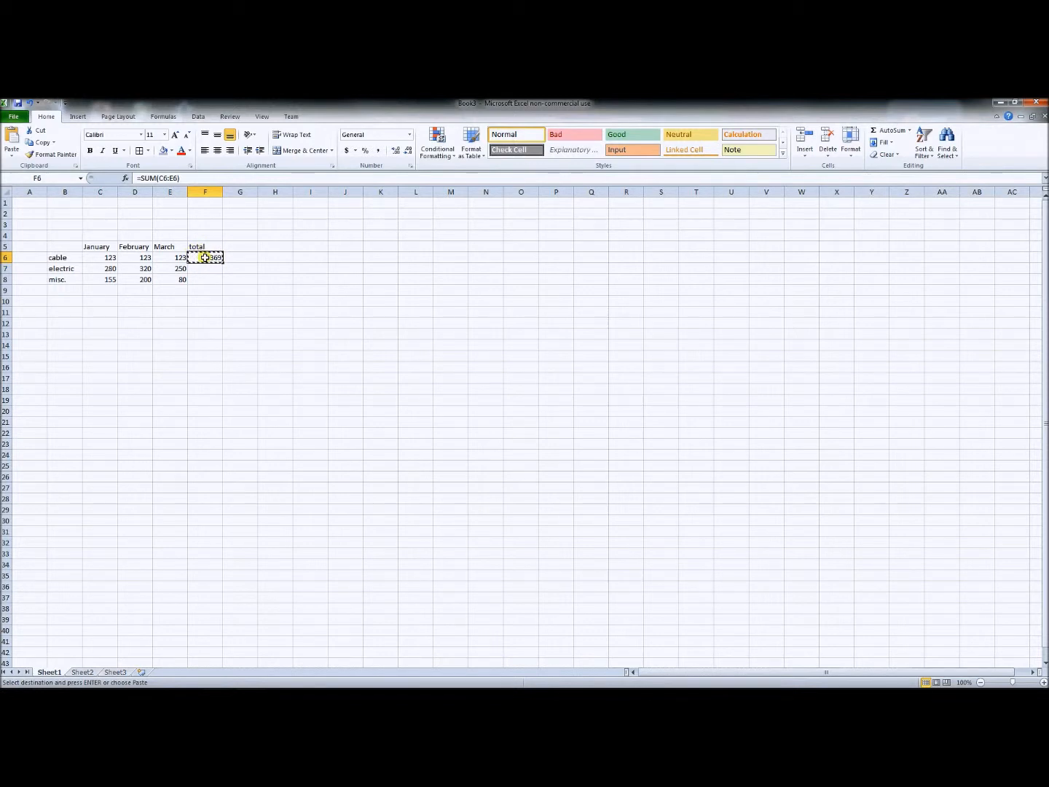
pyautogui.moveTo(205, 258); pyautogui.dragTo(201, 281)
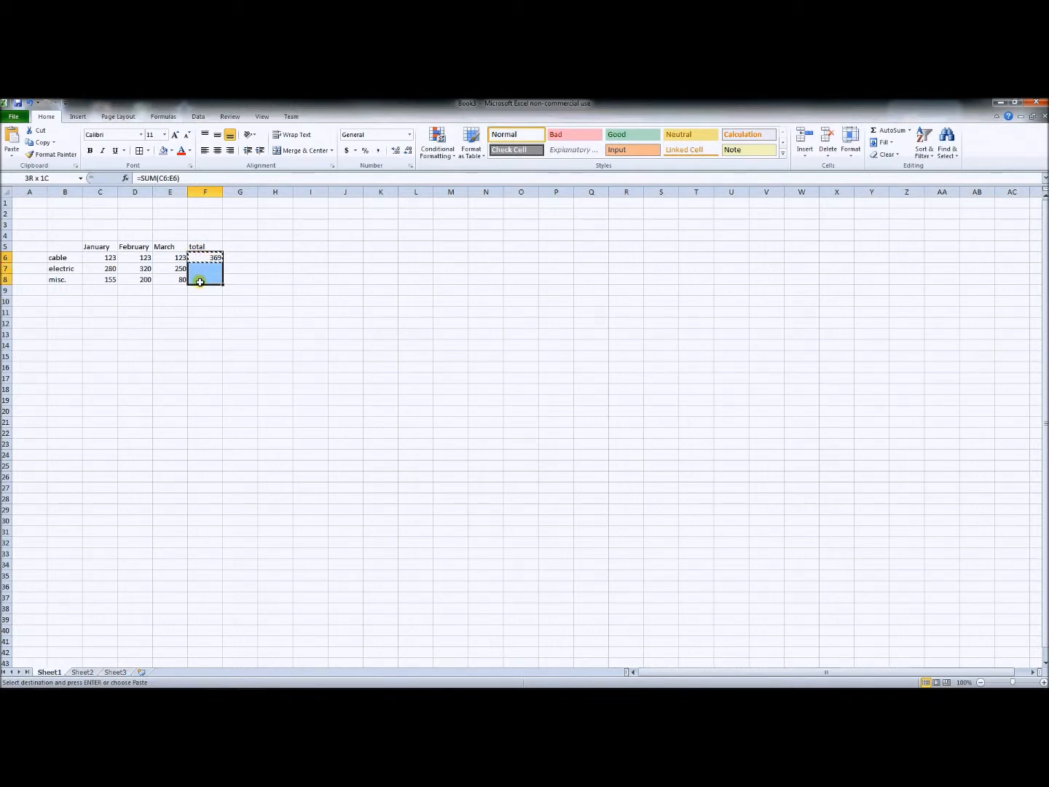
pyautogui.moveTo(200, 282); pyautogui.dragTo(204, 281)
pyautogui.rightClick(210, 281)
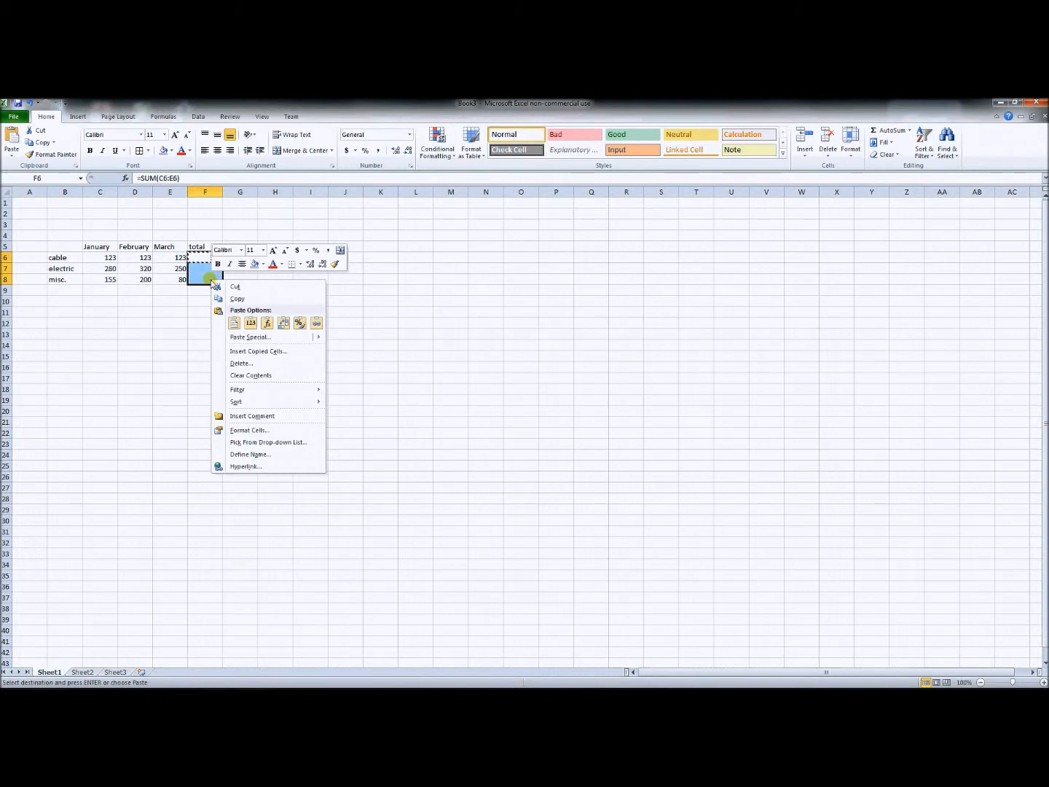
pyautogui.click(235, 323)
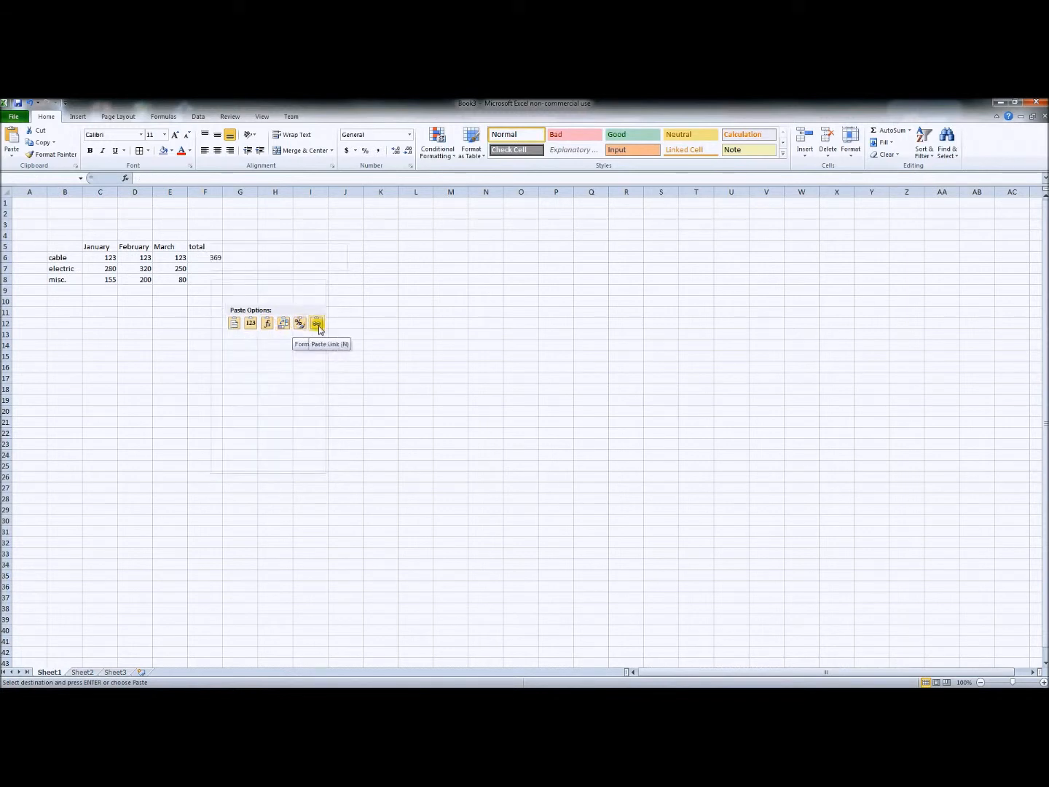
pyautogui.click(266, 323)
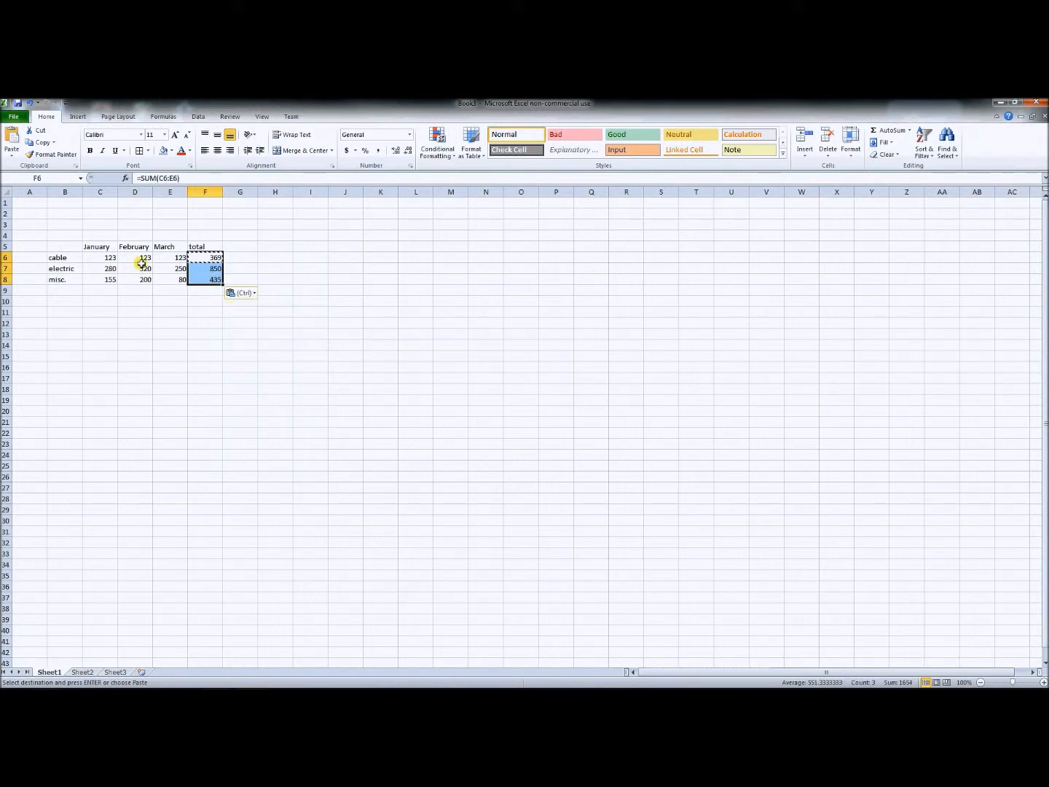
# Add the row label Total in cell B9 and sum January's expenses in C9 with AutoSum.
pyautogui.click(62, 290)
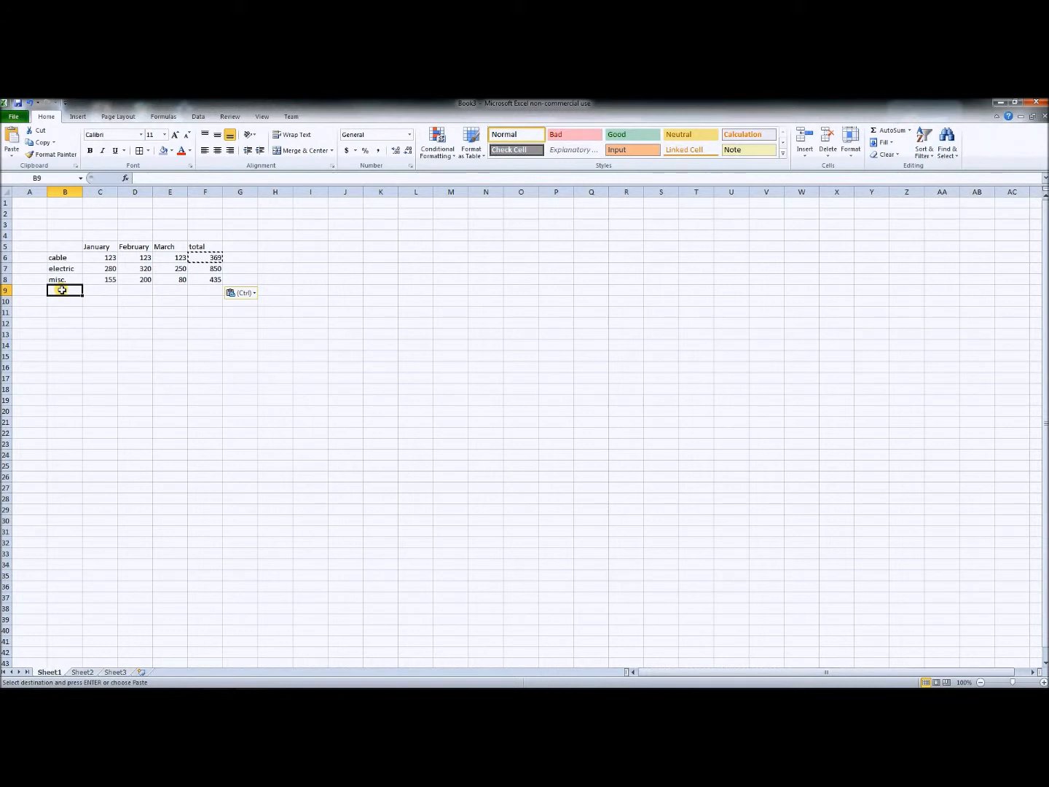
pyautogui.write('Total')
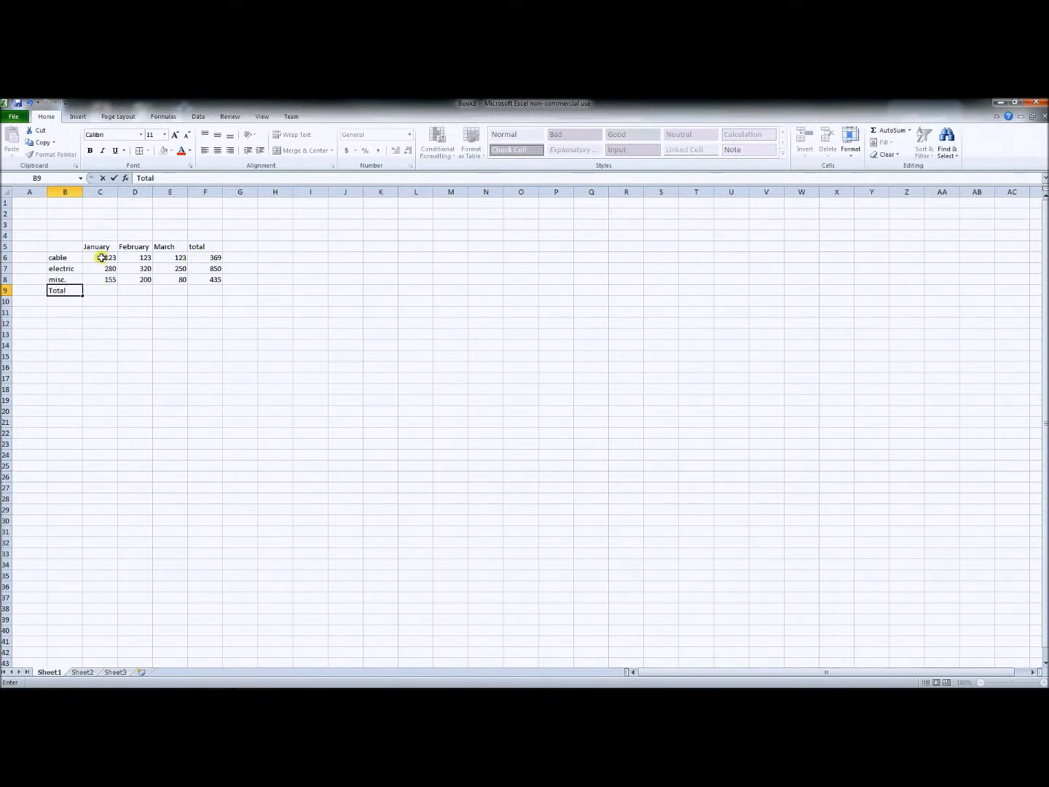
pyautogui.moveTo(101, 257); pyautogui.dragTo(100, 291)
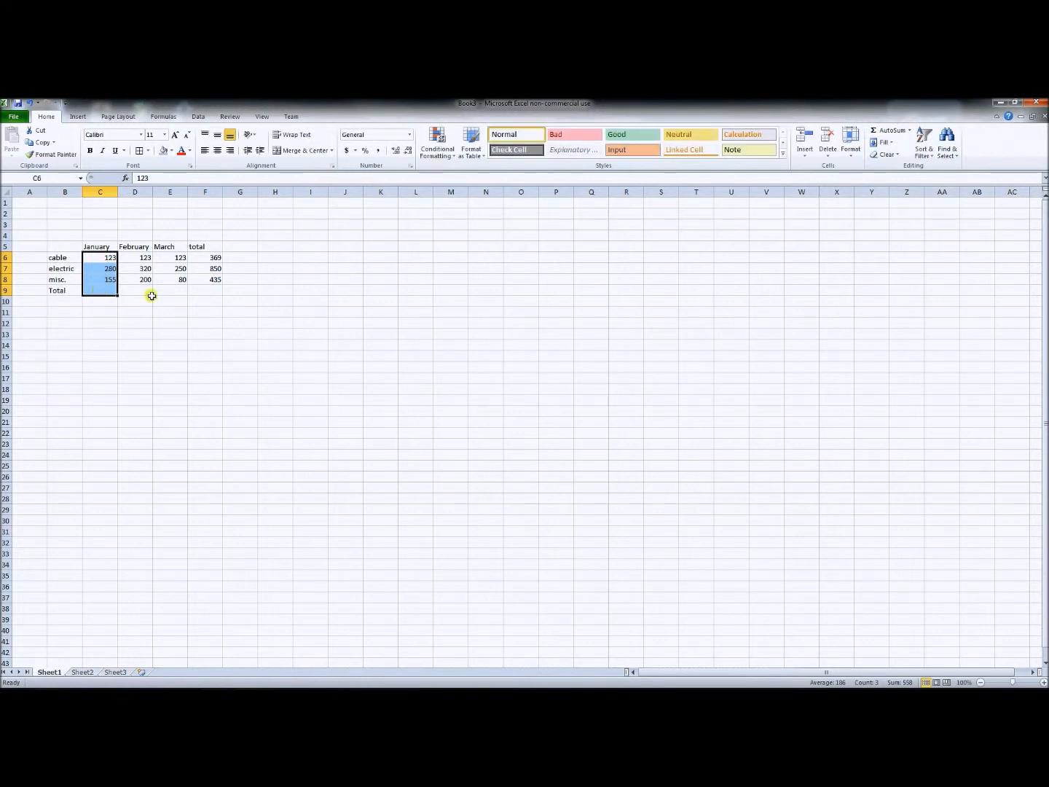
pyautogui.click(898, 136)
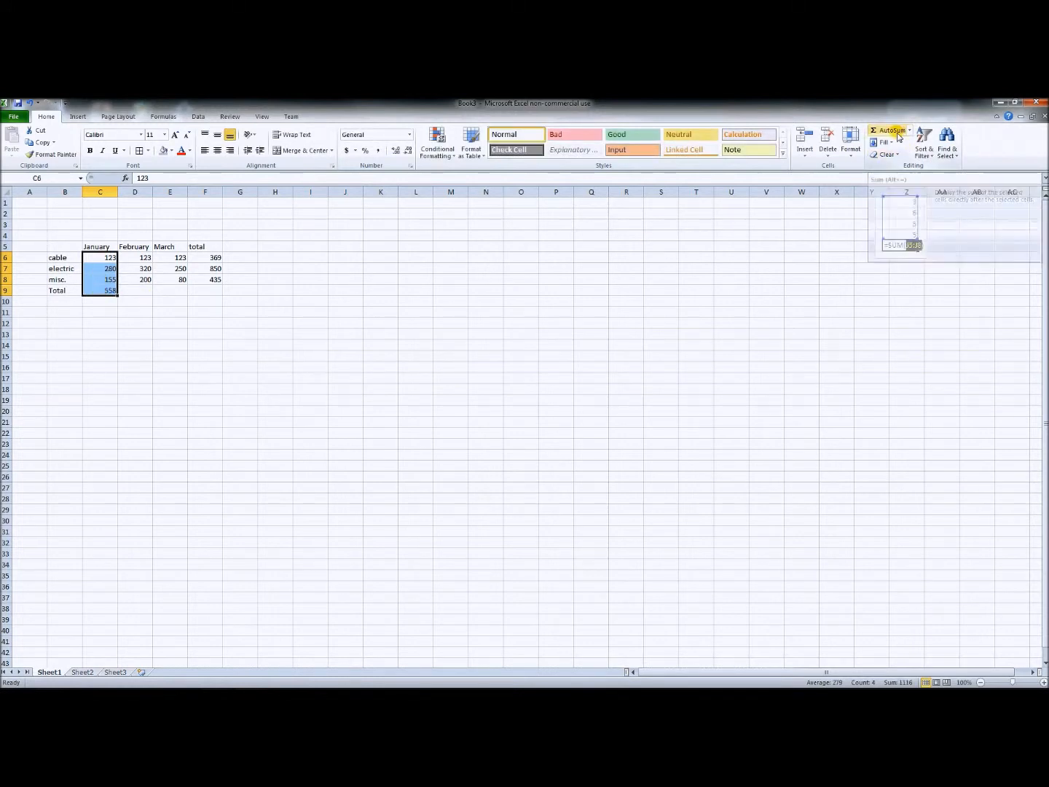
# Copy January's total formula from C9 and paste it as formulas across the Total row through F9.
pyautogui.click(107, 291)
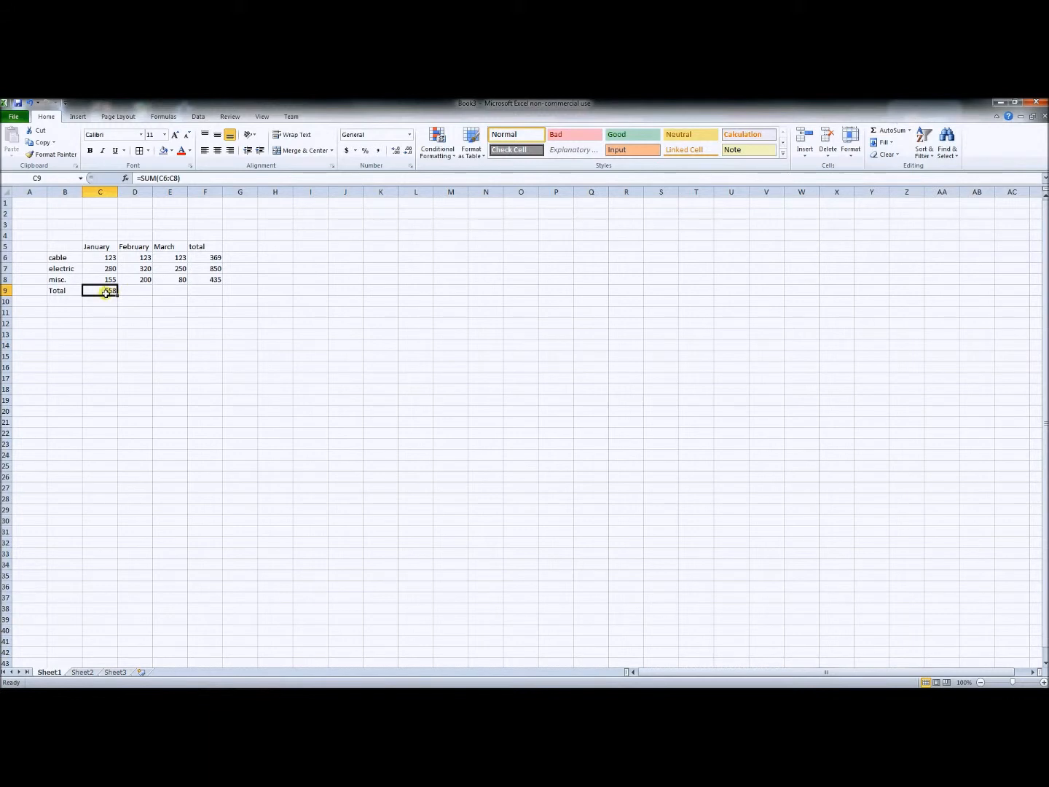
pyautogui.rightClick(106, 290)
pyautogui.click(106, 290)
pyautogui.rightClick(106, 291)
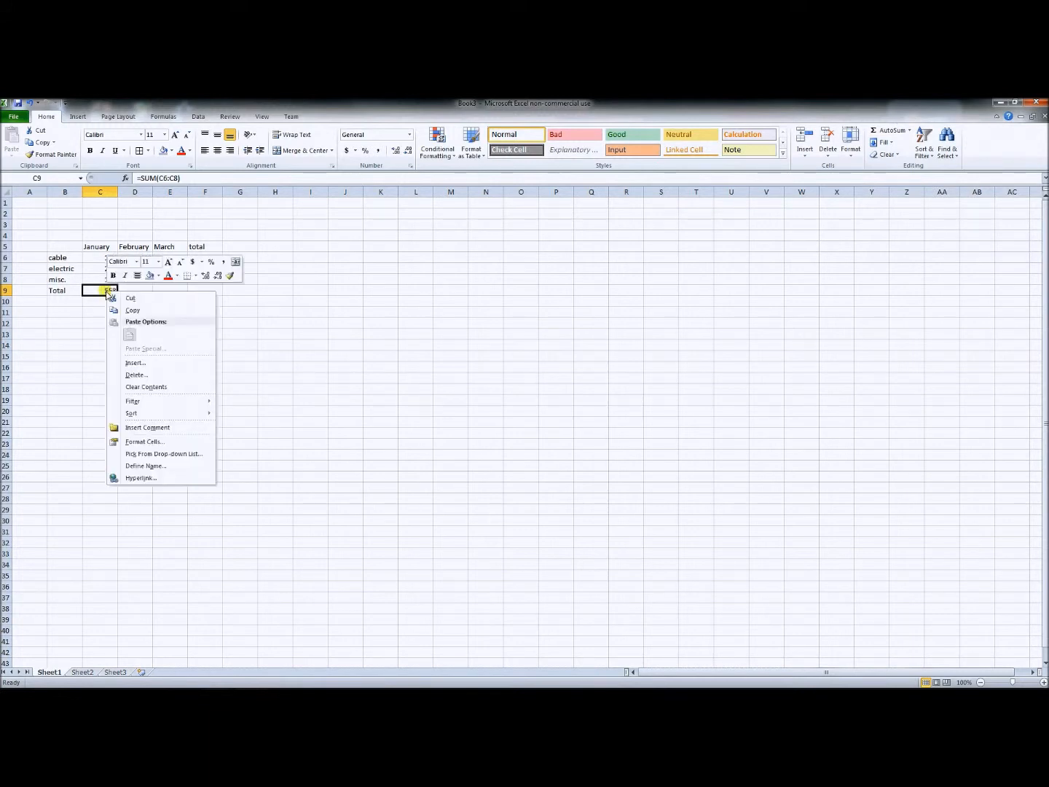
pyautogui.click(133, 311)
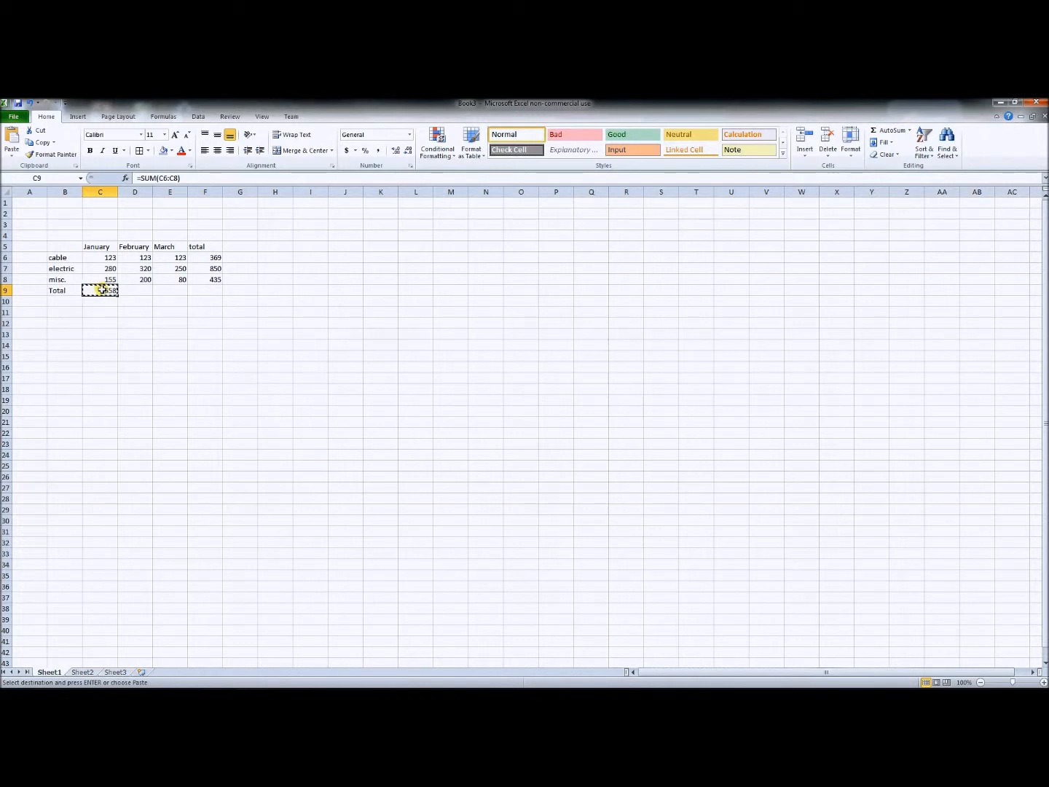
pyautogui.moveTo(110, 291); pyautogui.dragTo(198, 293)
pyautogui.rightClick(206, 294)
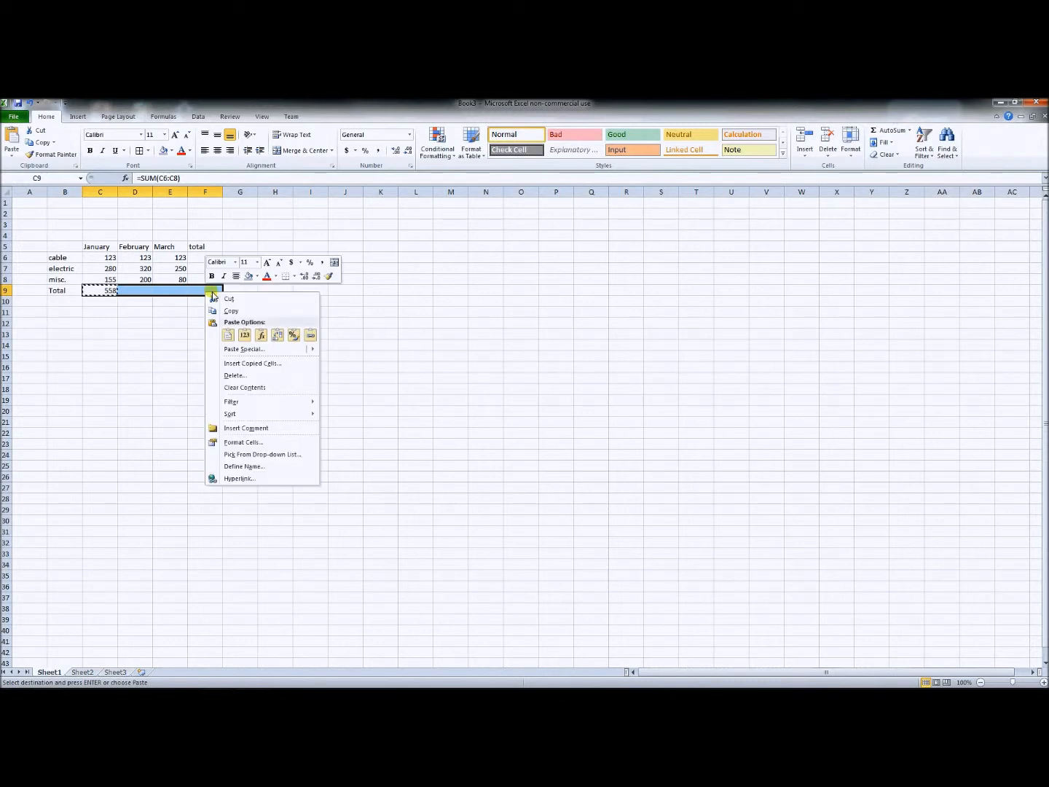
pyautogui.click(261, 336)
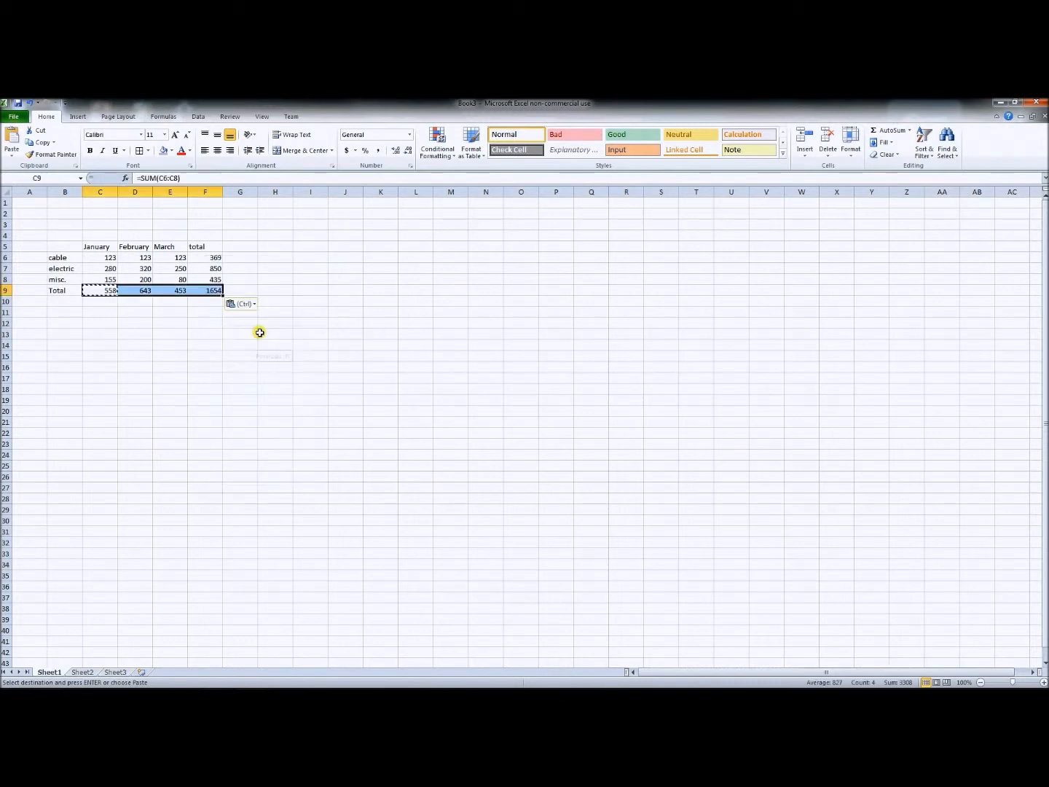
pyautogui.click(206, 302)
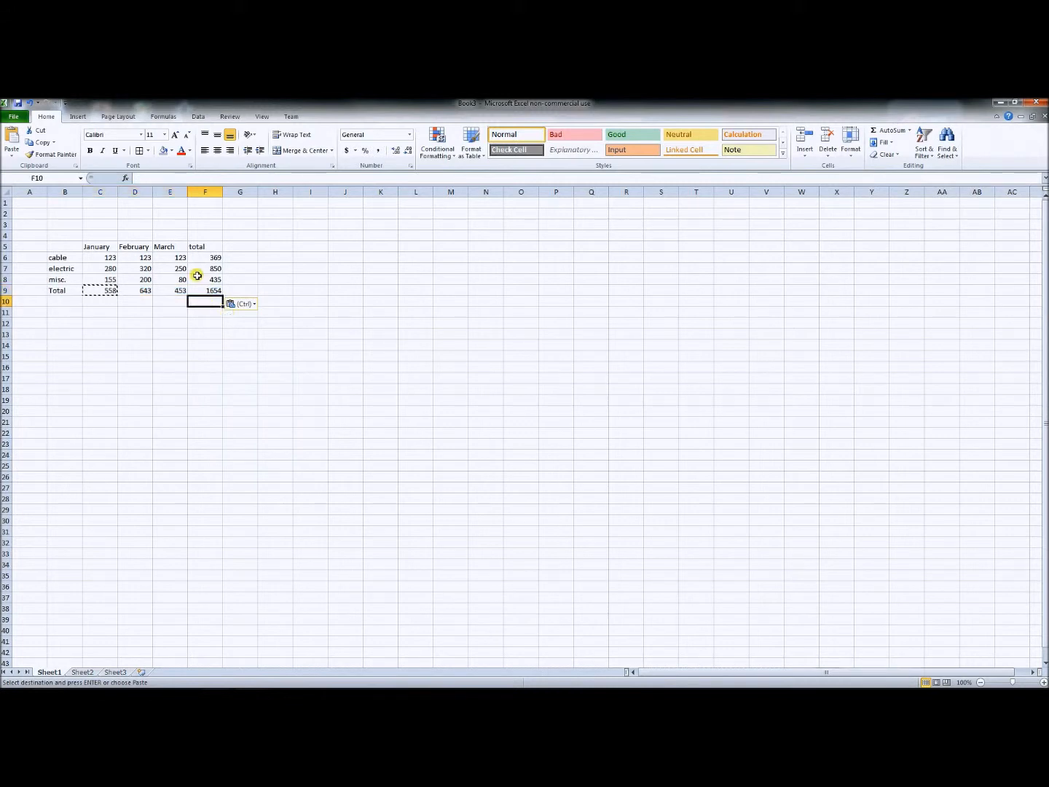
# Add an Income row with its label in B11 and 1500 each for January, February and March.
pyautogui.click(70, 314)
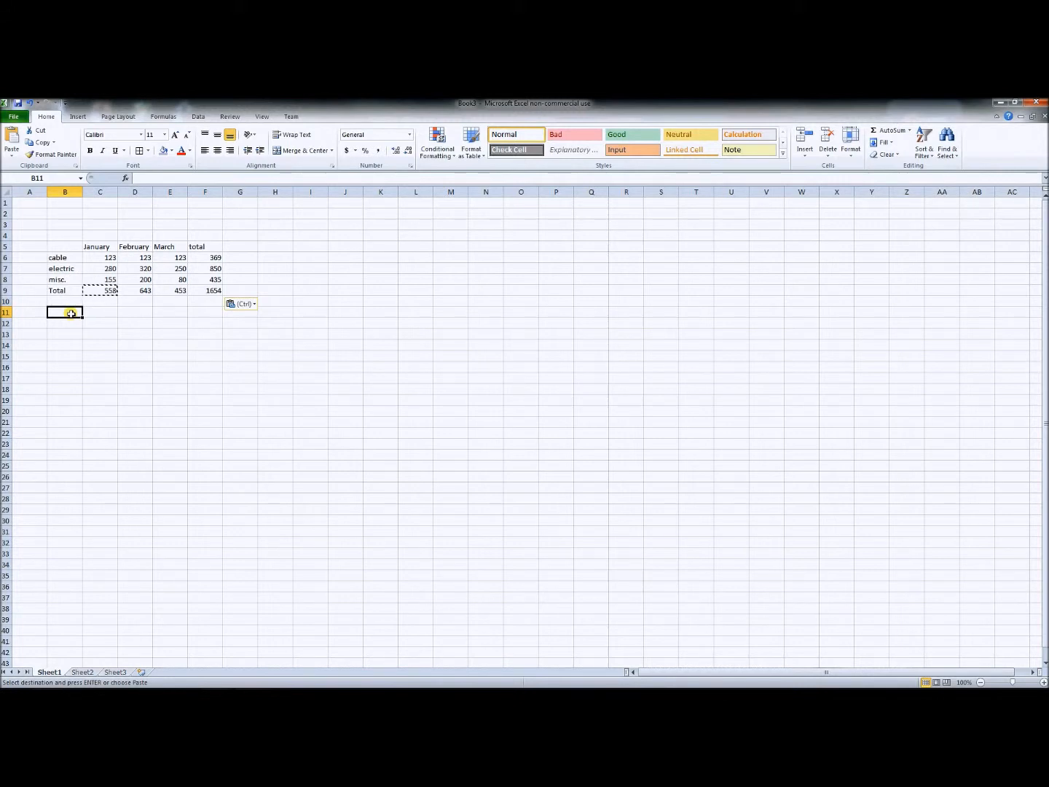
pyautogui.write('Income')
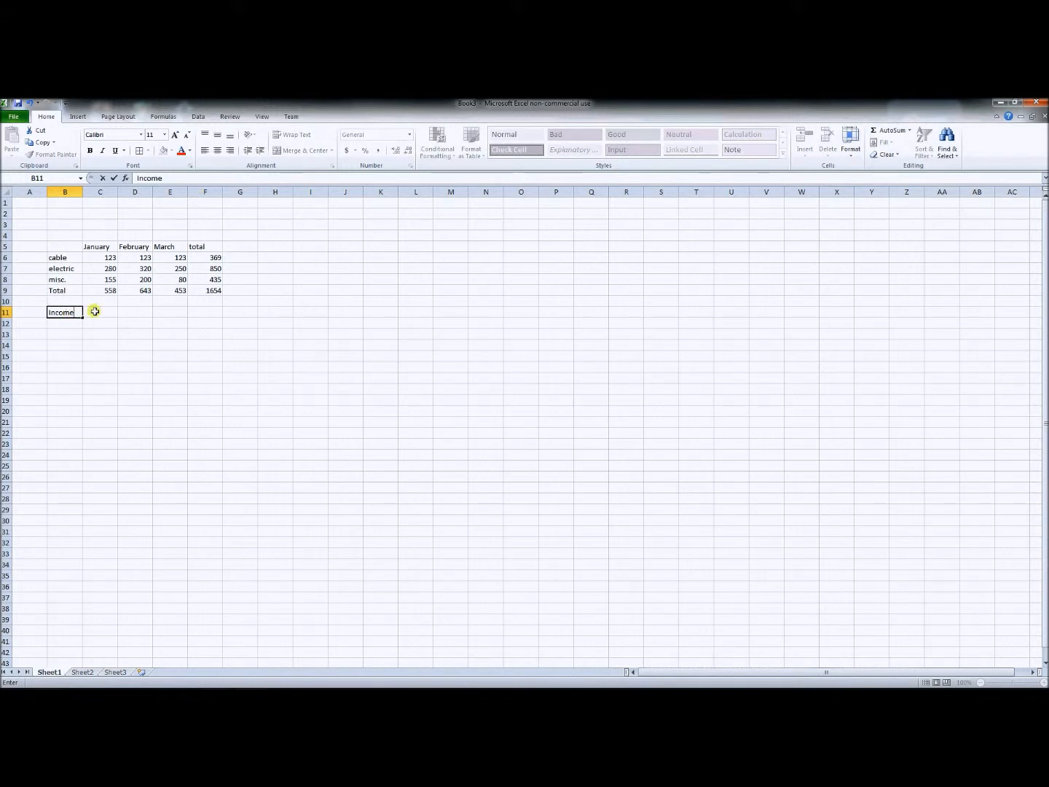
pyautogui.click(99, 312)
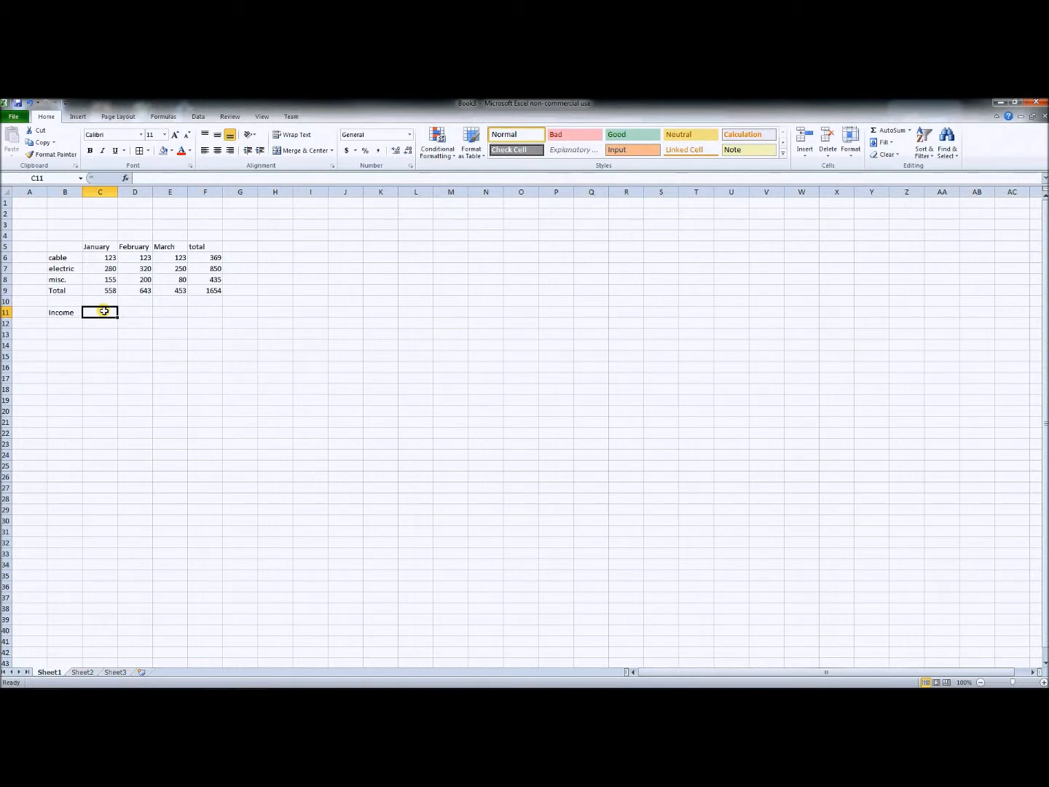
pyautogui.write('150')
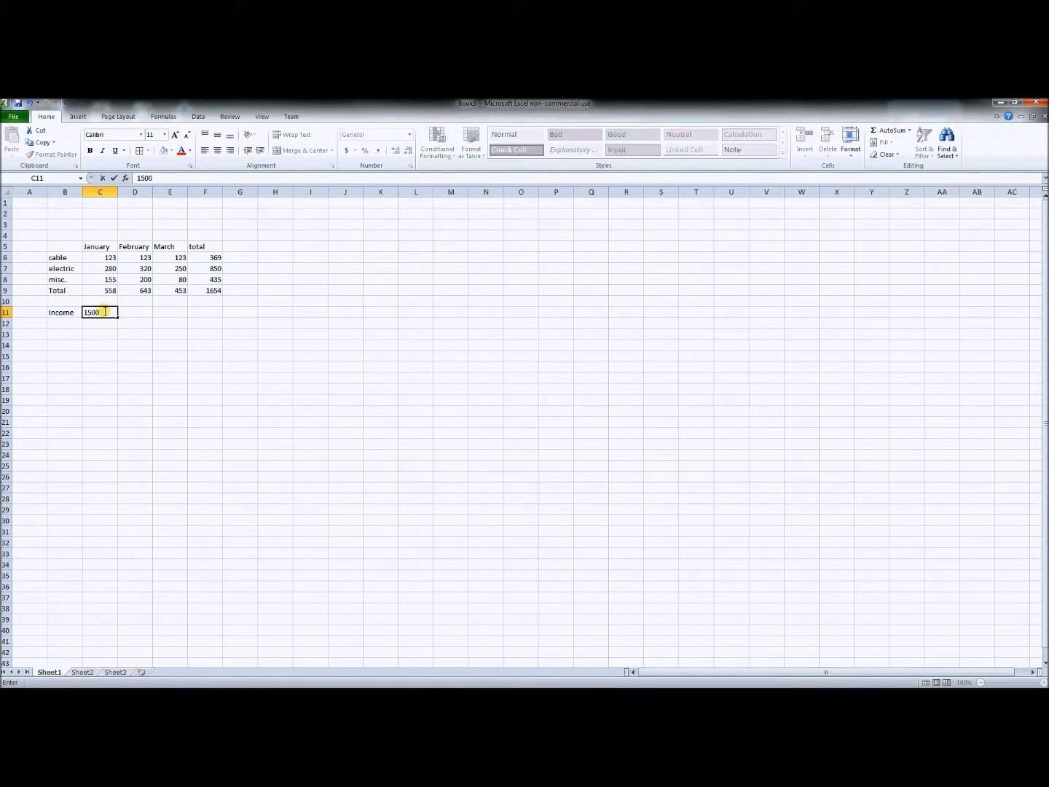
pyautogui.write('0')
pyautogui.press('Tab')
pyautogui.write('1500')
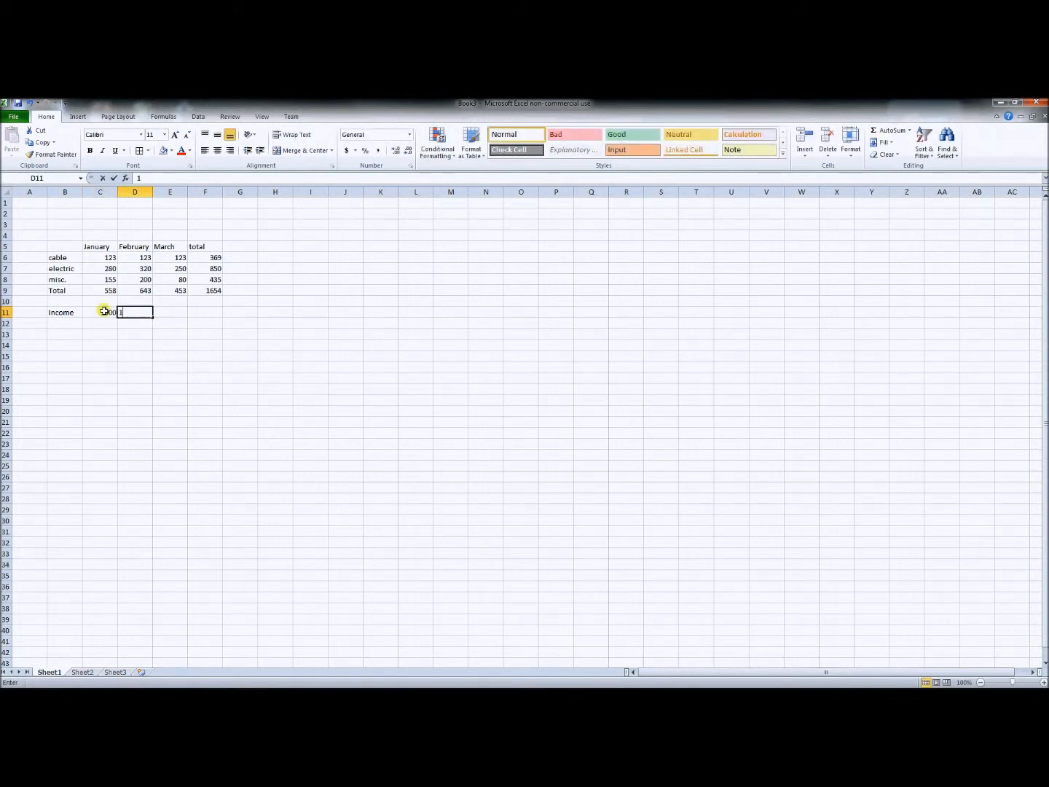
pyautogui.press('Tab')
pyautogui.write('1500')
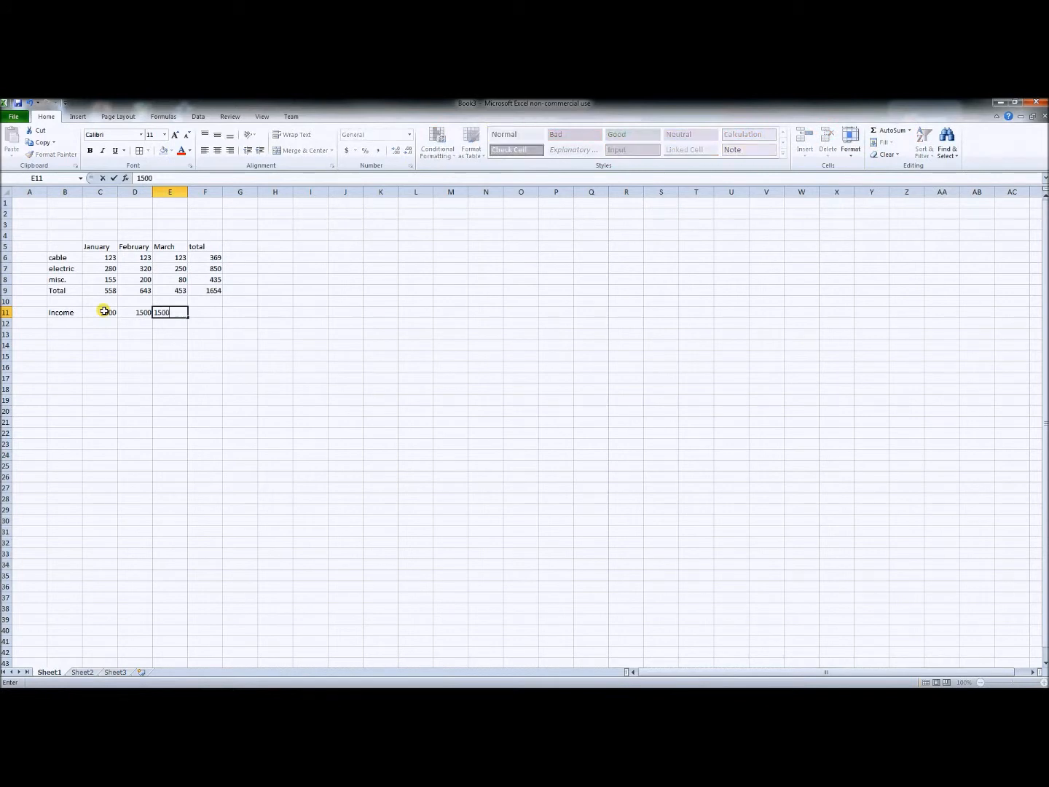
pyautogui.press('Tab')
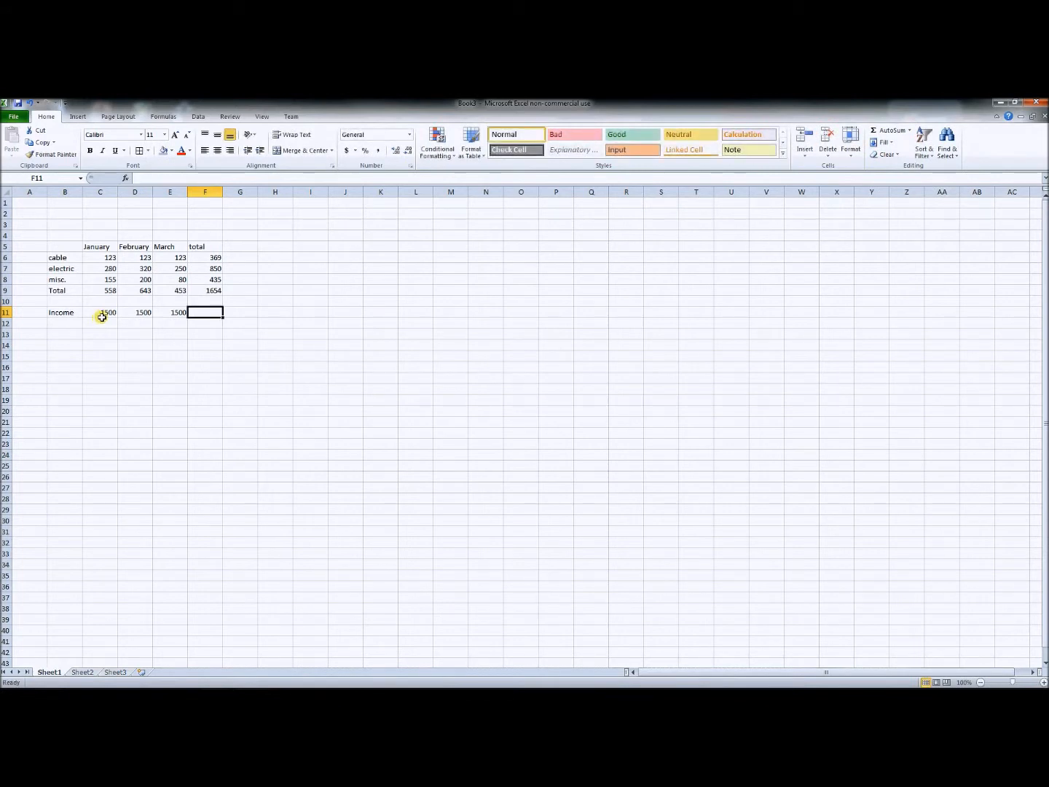
# Total the Income row in cell F11 with AutoSum, and add the row label savings in B12.
pyautogui.moveTo(106, 311); pyautogui.dragTo(205, 306)
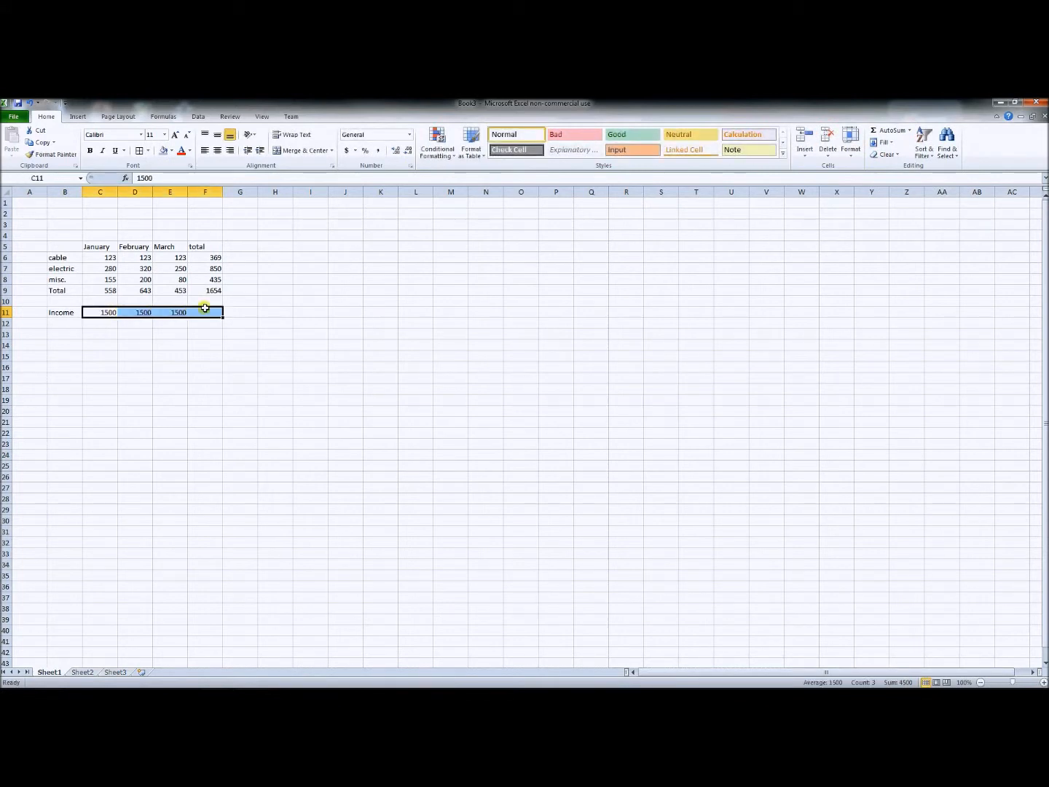
pyautogui.click(878, 130)
pyautogui.click(66, 322)
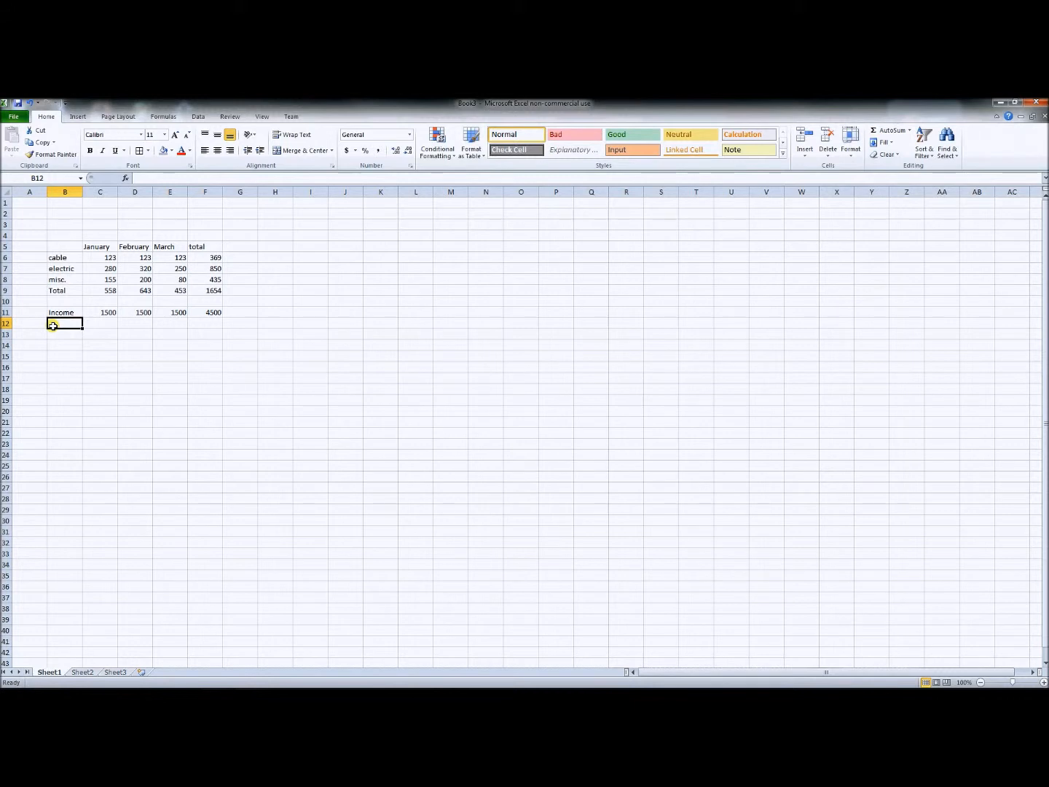
pyautogui.write('savings')
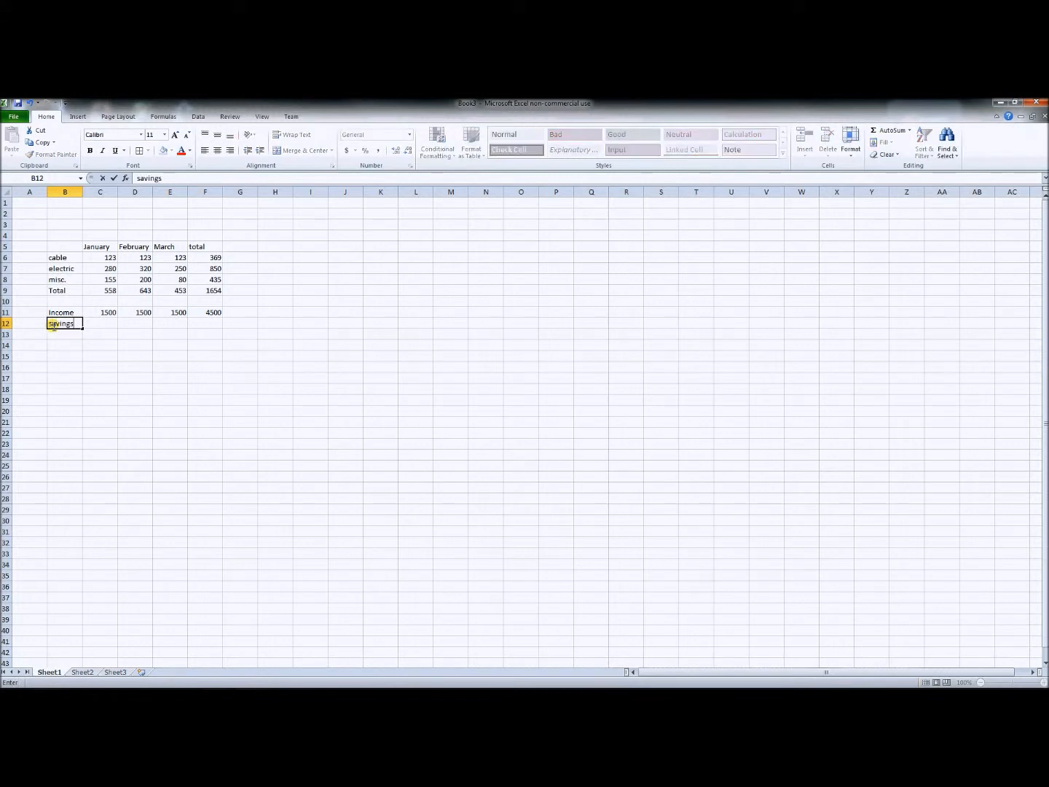
pyautogui.click(107, 324)
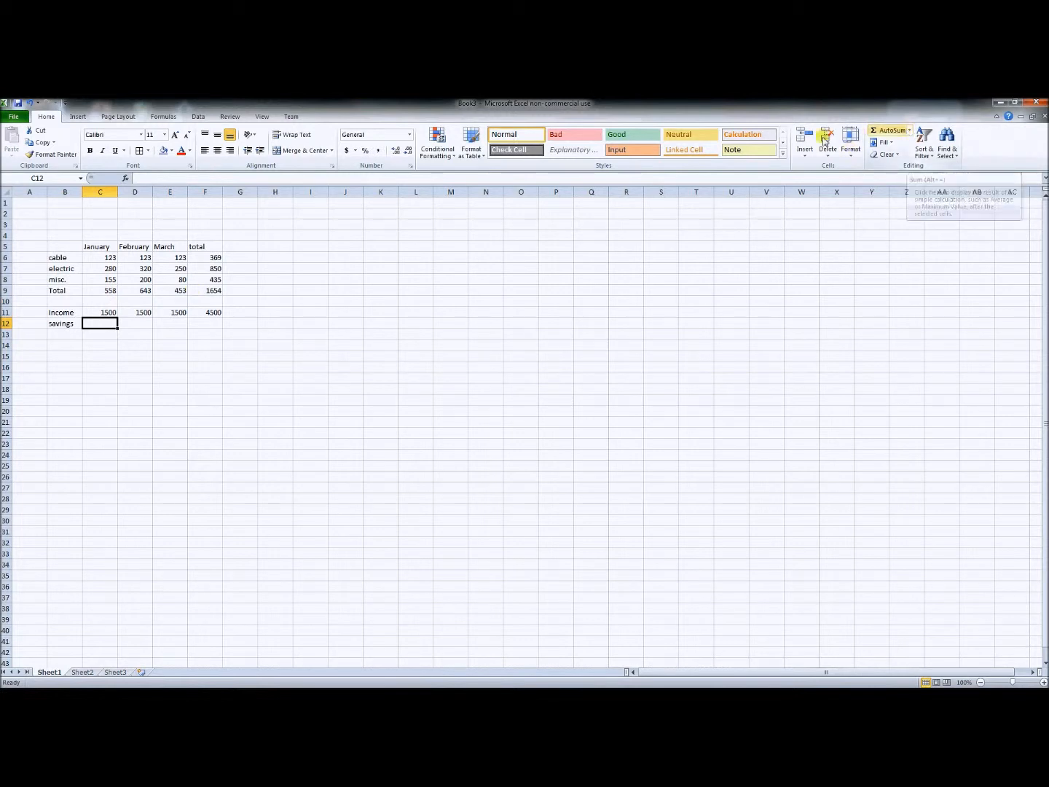
pyautogui.click(170, 119)
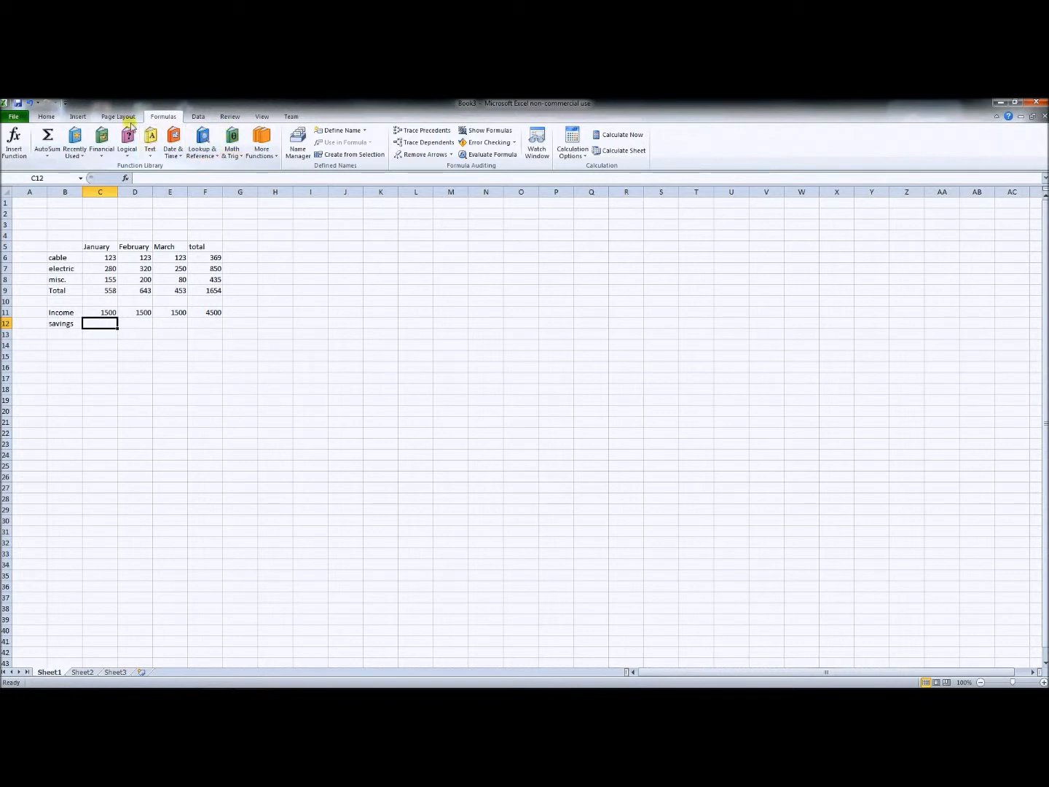
pyautogui.click(48, 116)
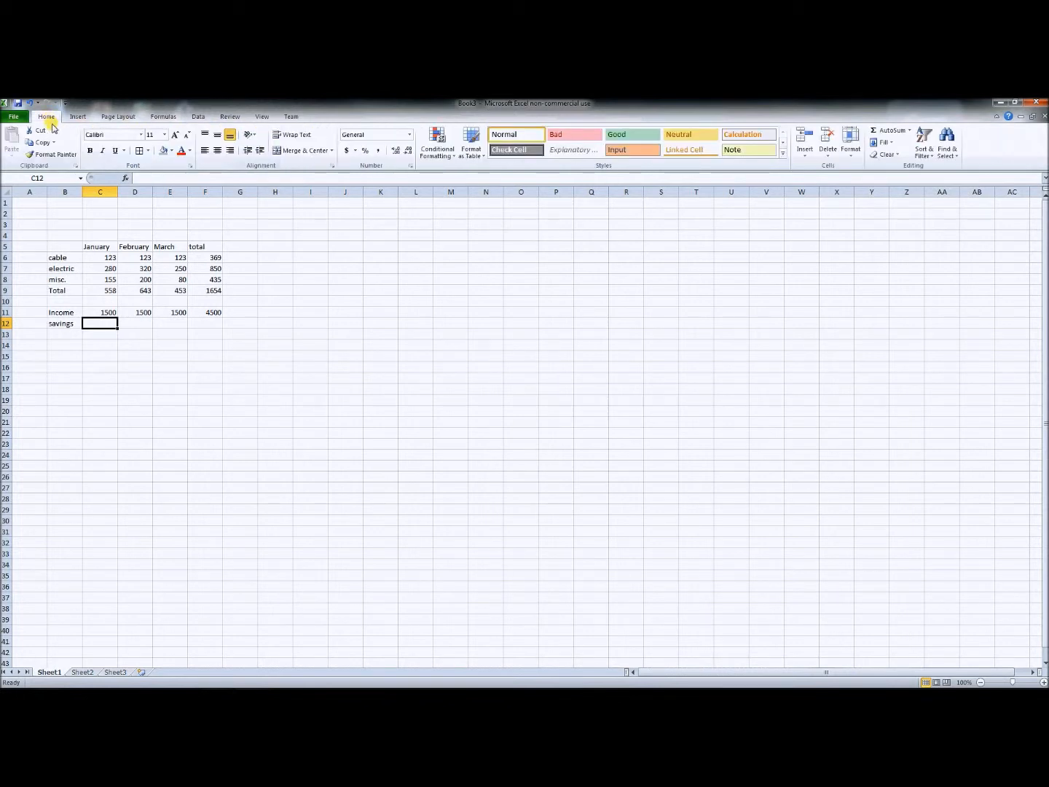
pyautogui.click(106, 312)
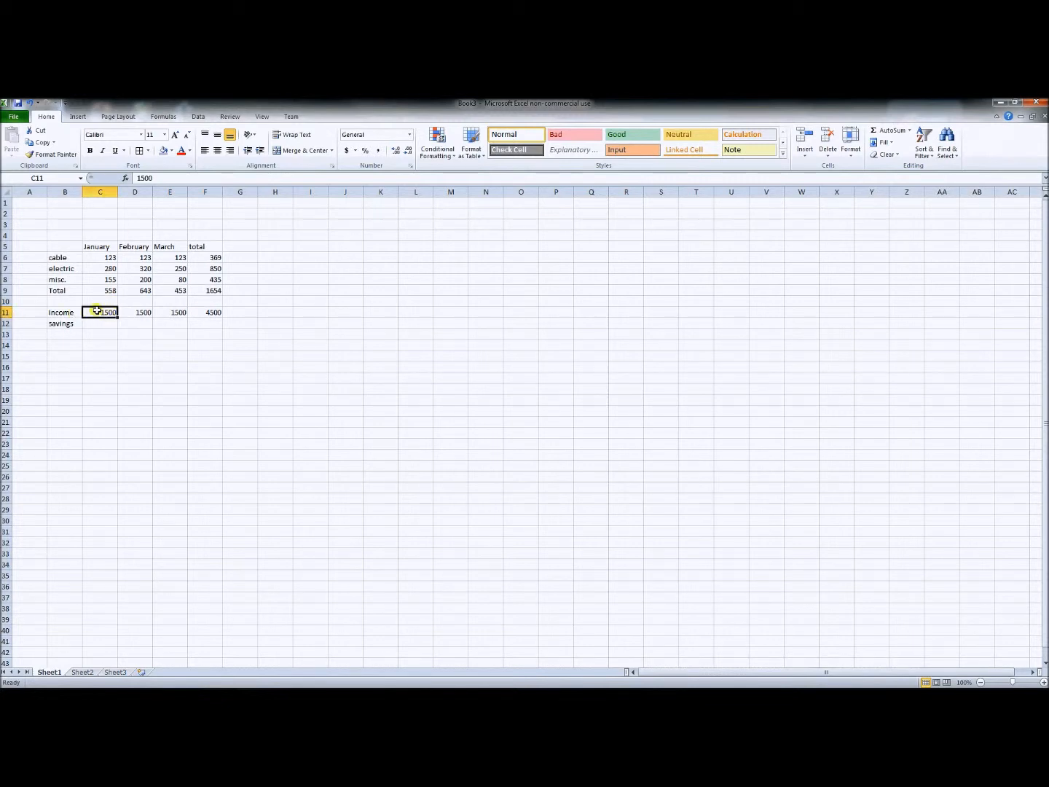
pyautogui.click(108, 291)
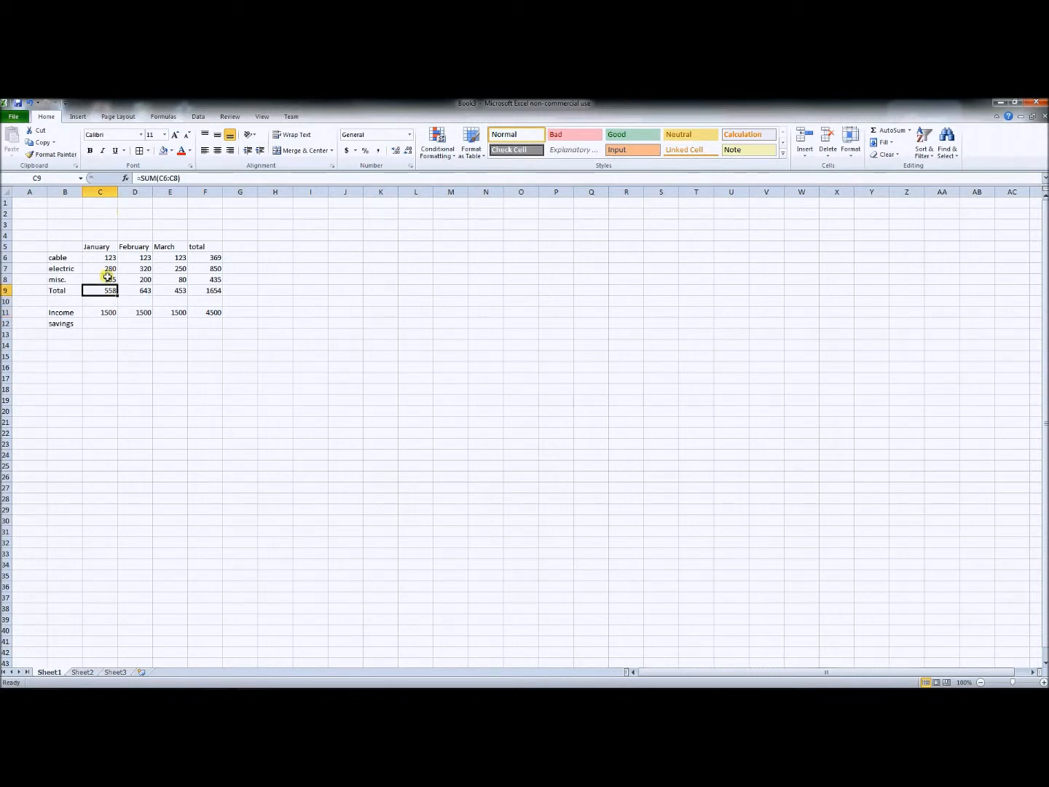
# Calculate January's savings in cell C12 with the formula =c11-c9, subtracting total expenses from income.
pyautogui.click(100, 322)
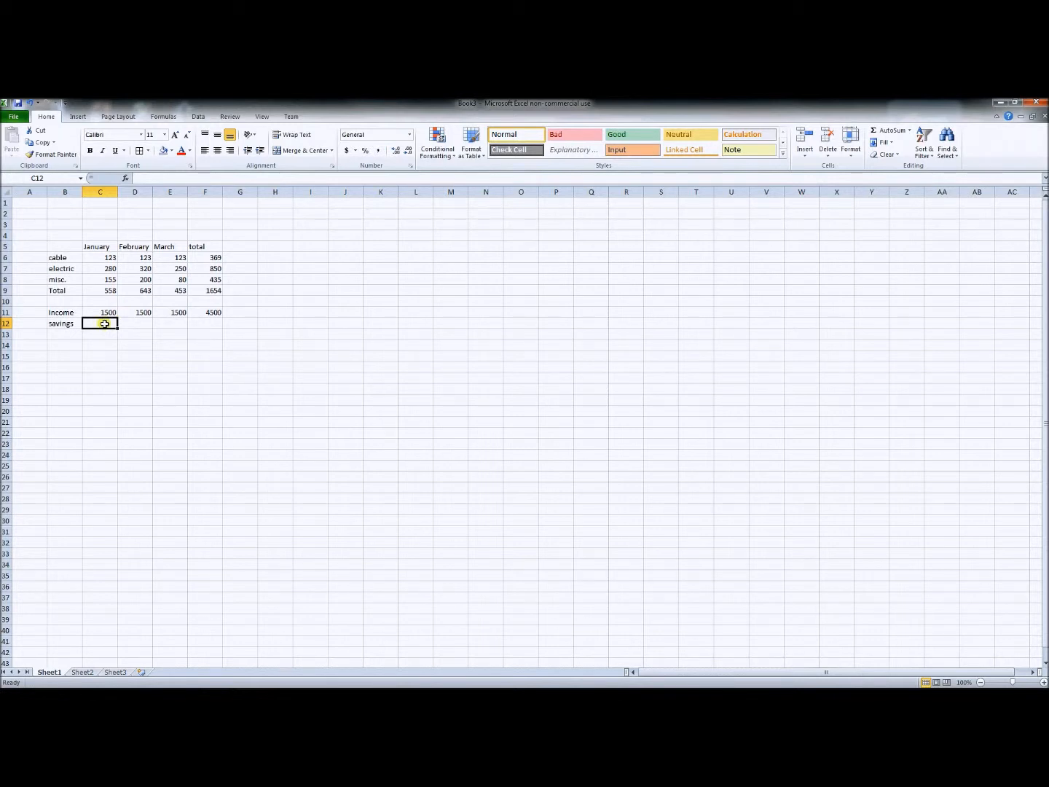
pyautogui.write('=')
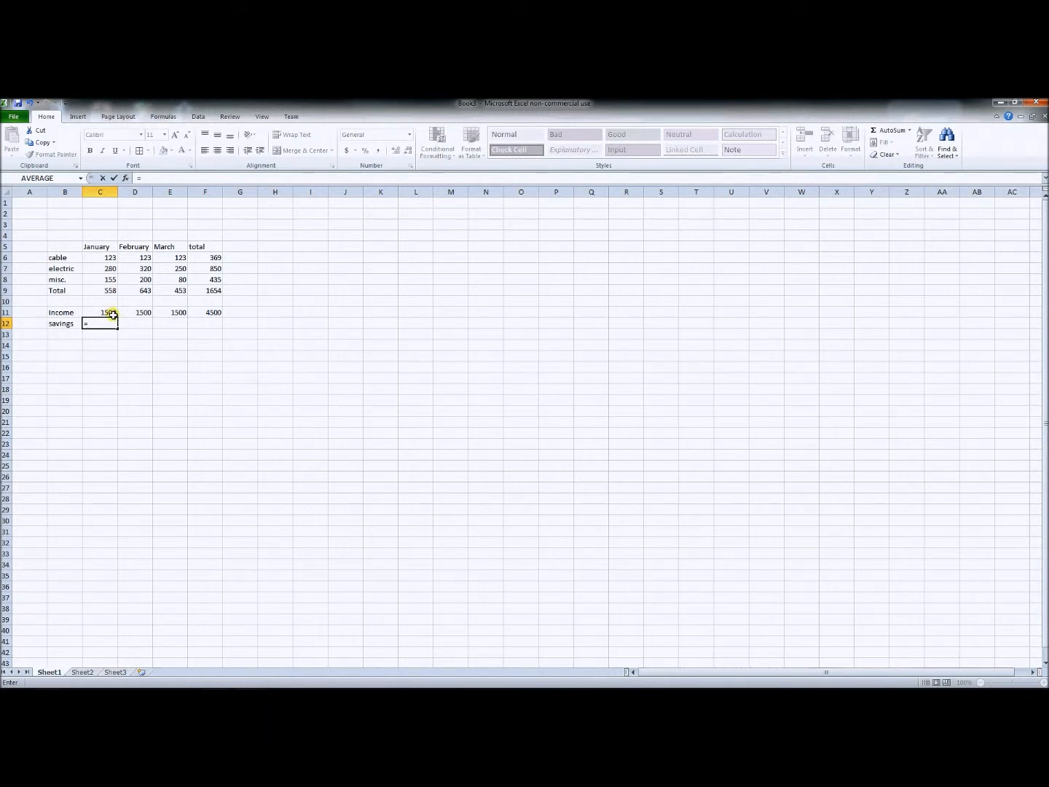
pyautogui.write('c11-')
pyautogui.write('c9')
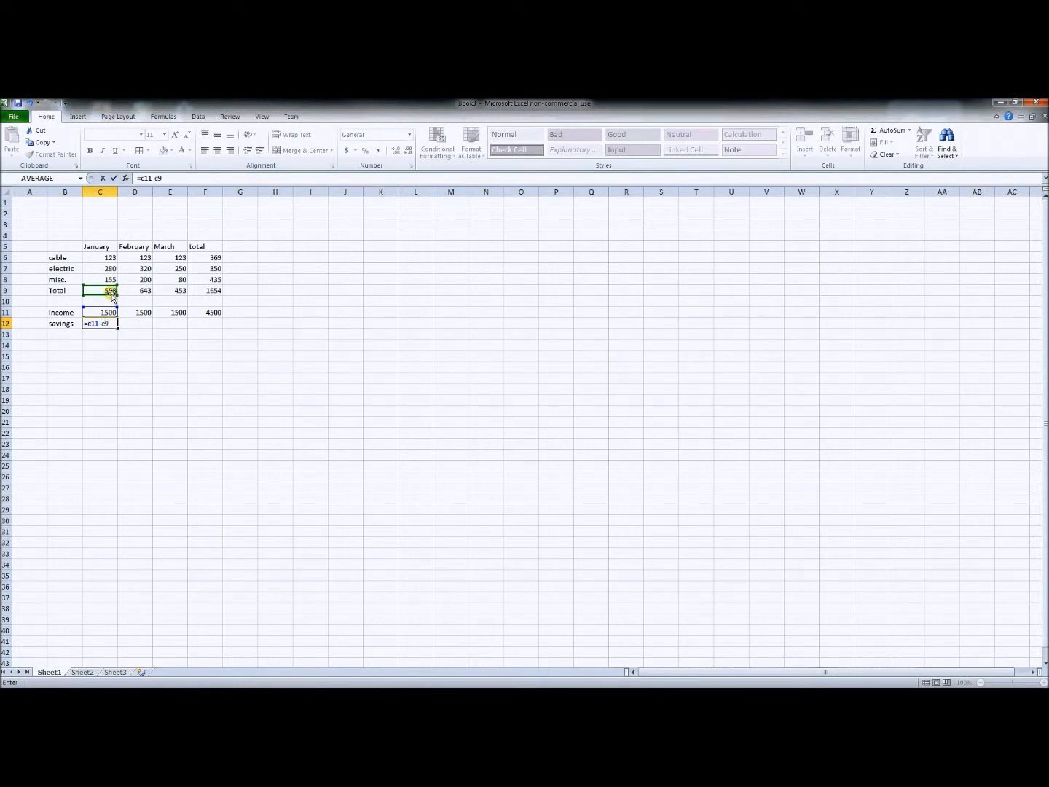
pyautogui.press('Return')
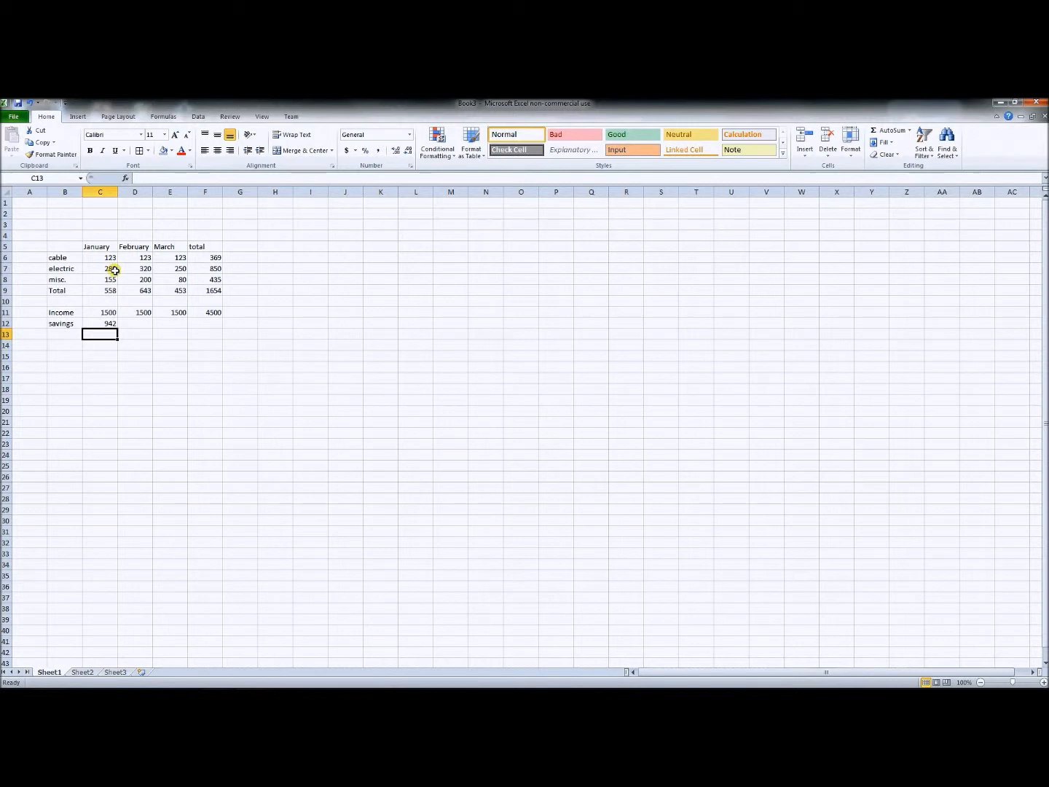
# Copy January's savings formula from C12 across the savings row through F12, and check the pasted formulas in D12, E12 and F12.
pyautogui.click(107, 324)
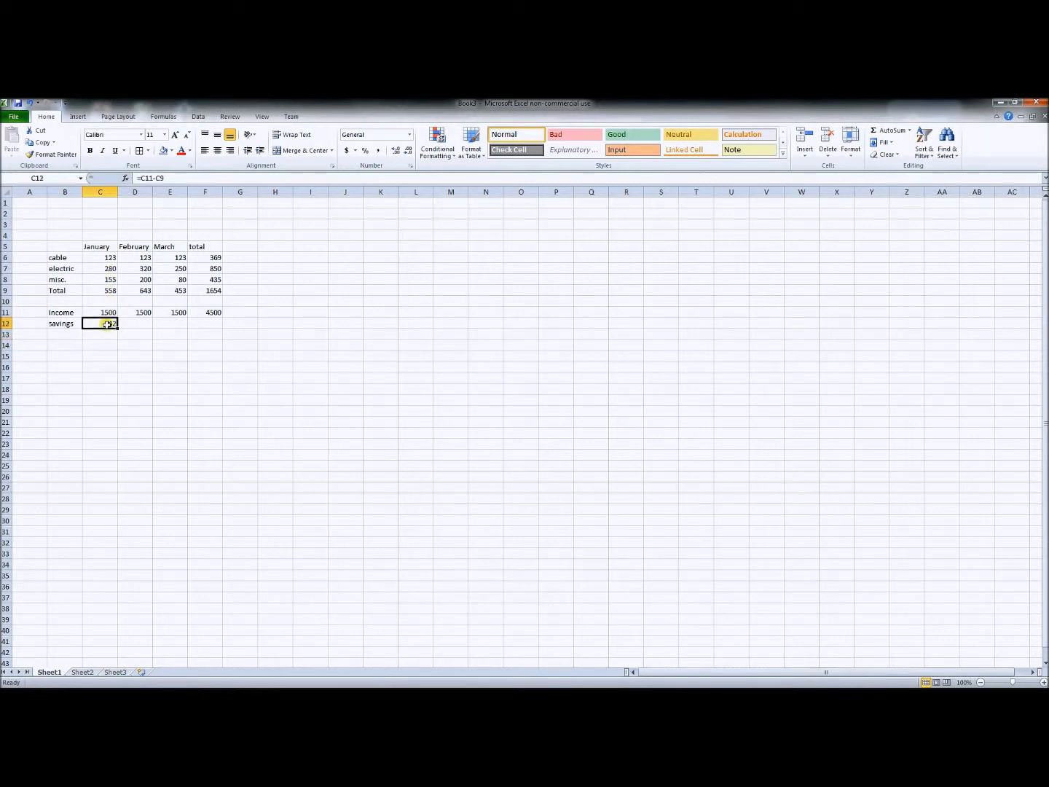
pyautogui.rightClick(107, 324)
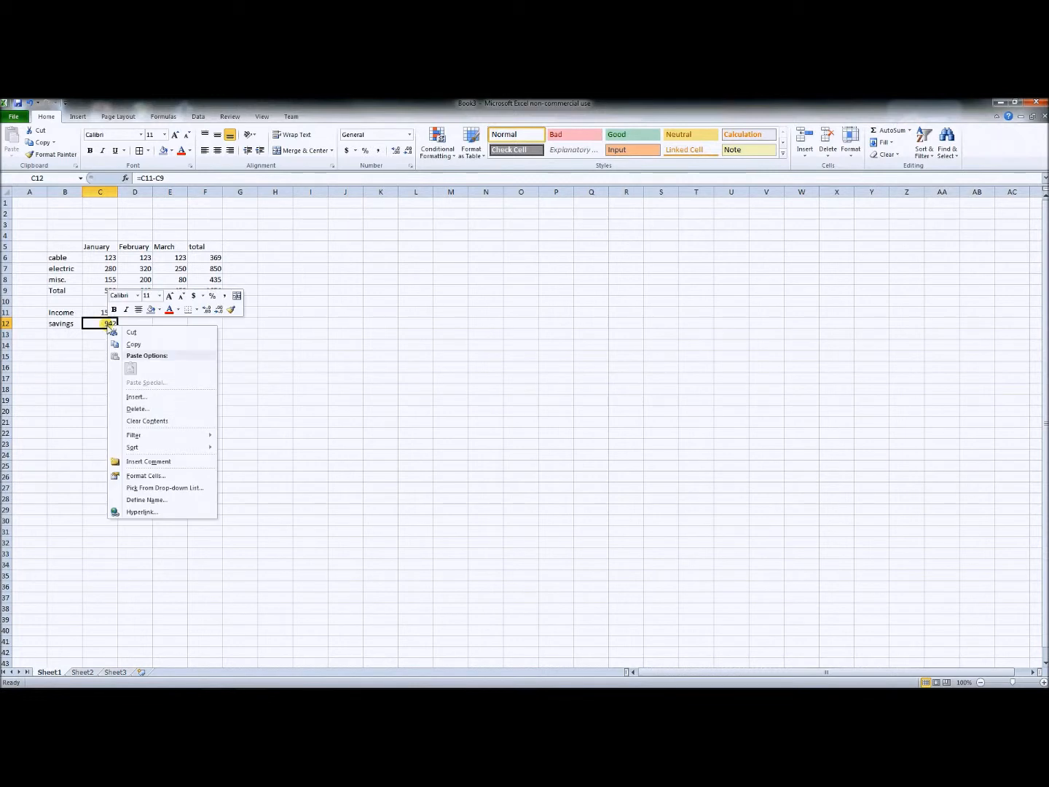
pyautogui.click(134, 344)
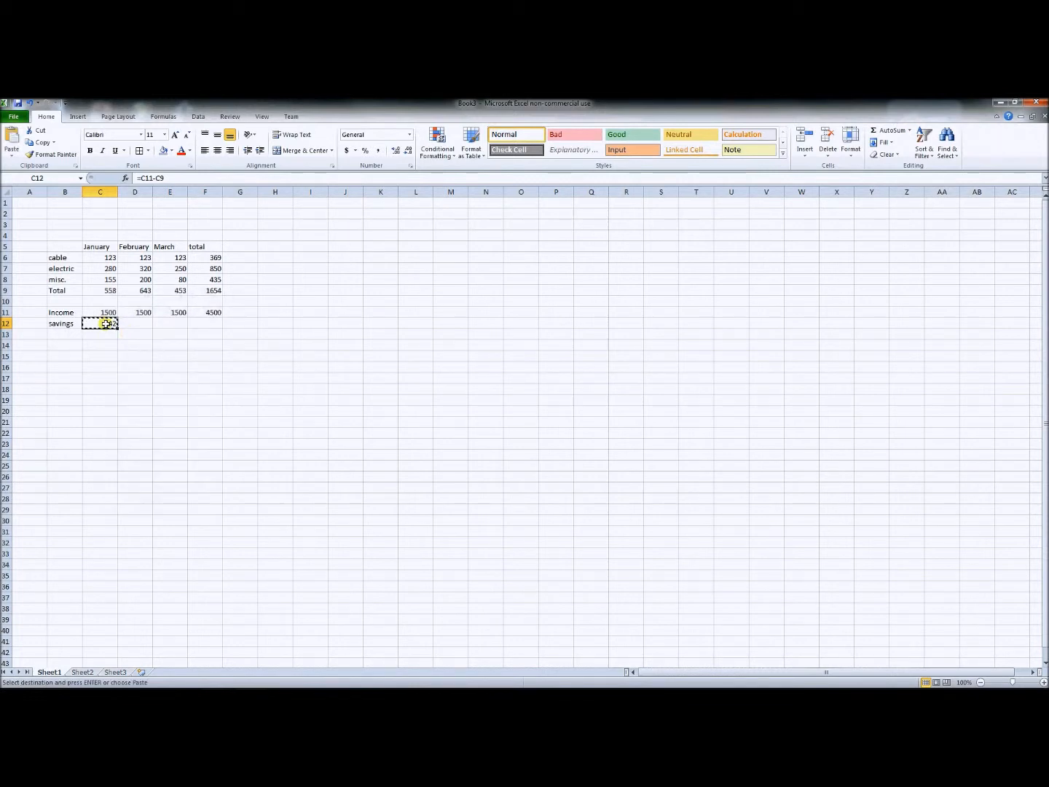
pyautogui.moveTo(107, 324); pyautogui.dragTo(195, 323)
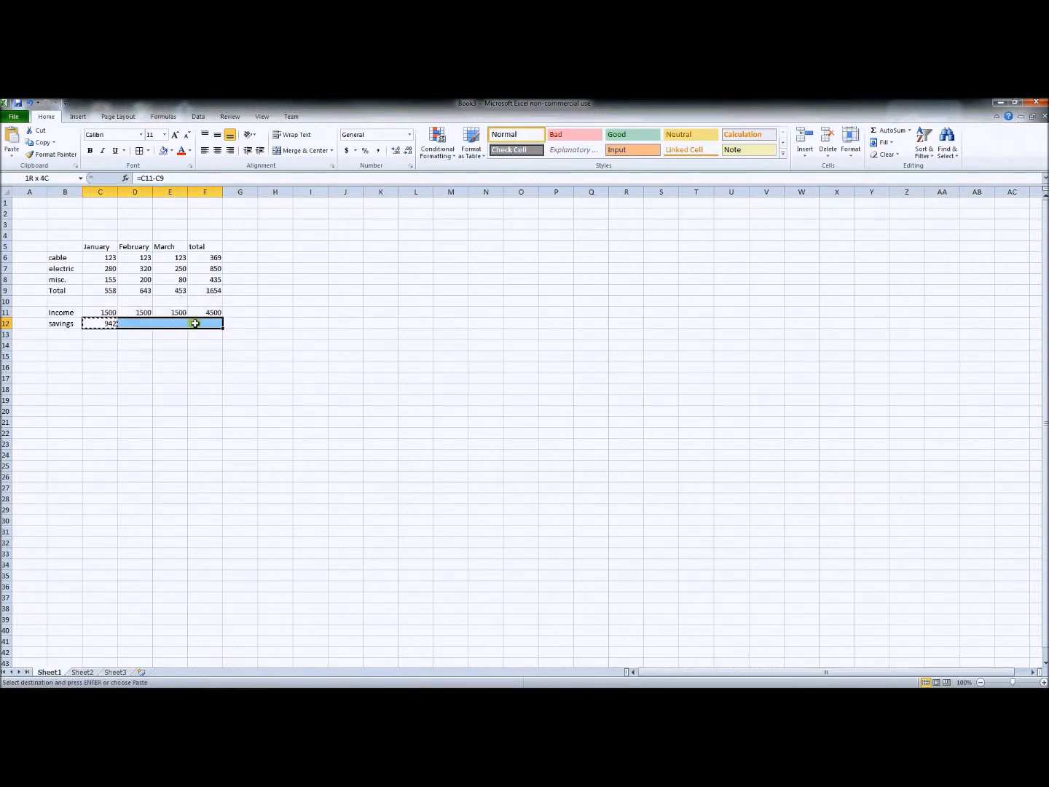
pyautogui.rightClick(196, 324)
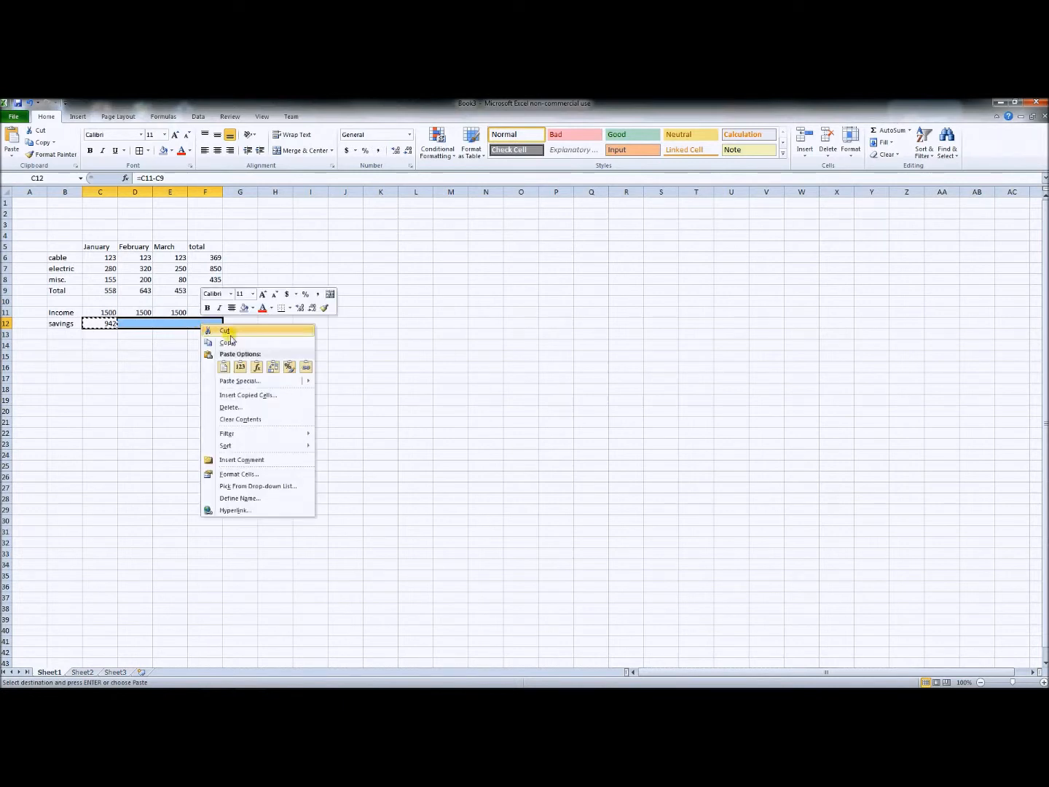
pyautogui.click(224, 366)
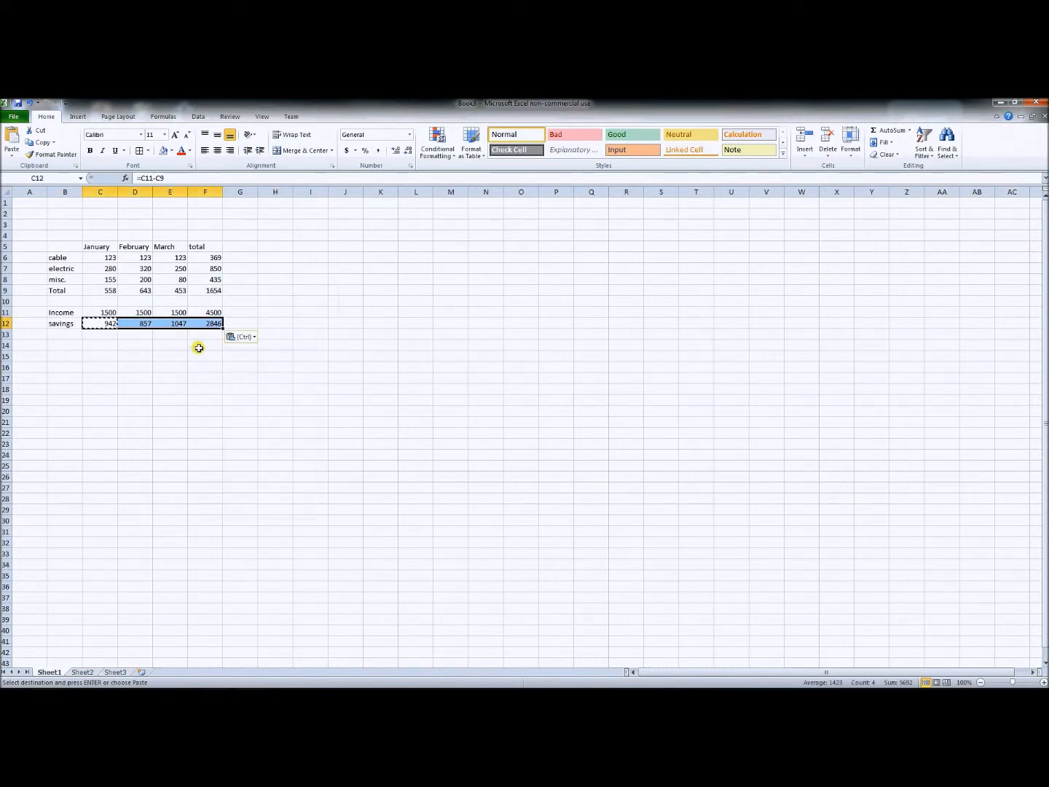
pyautogui.click(202, 334)
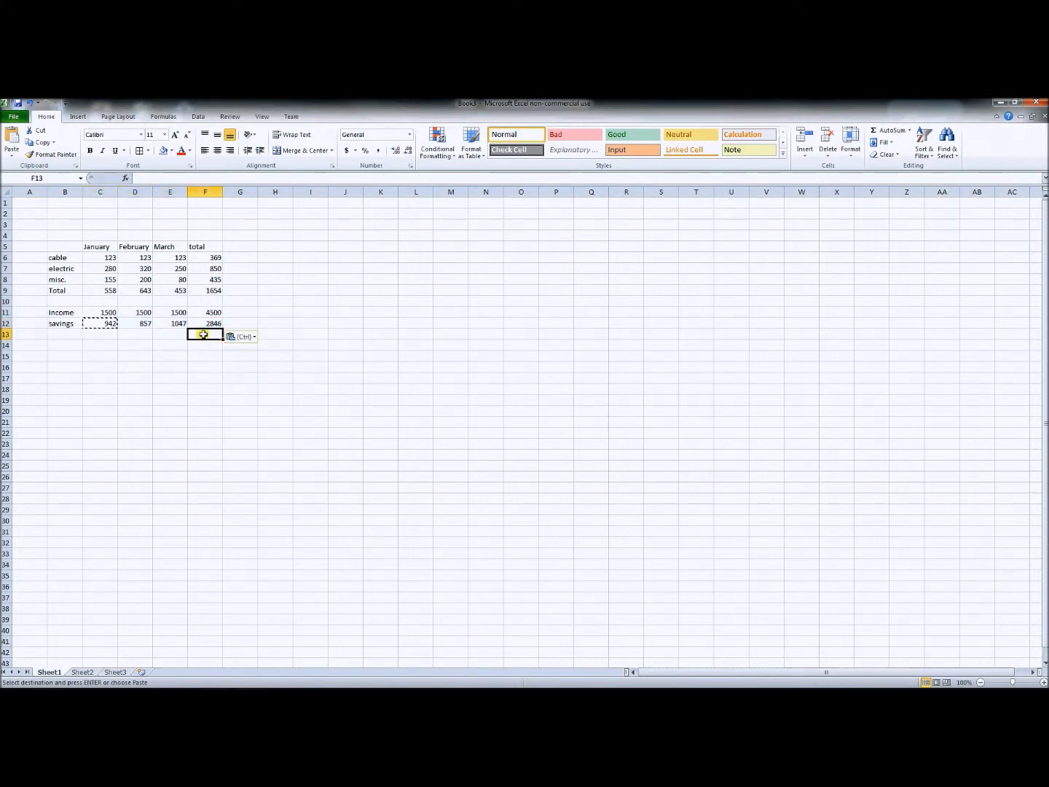
pyautogui.click(148, 330)
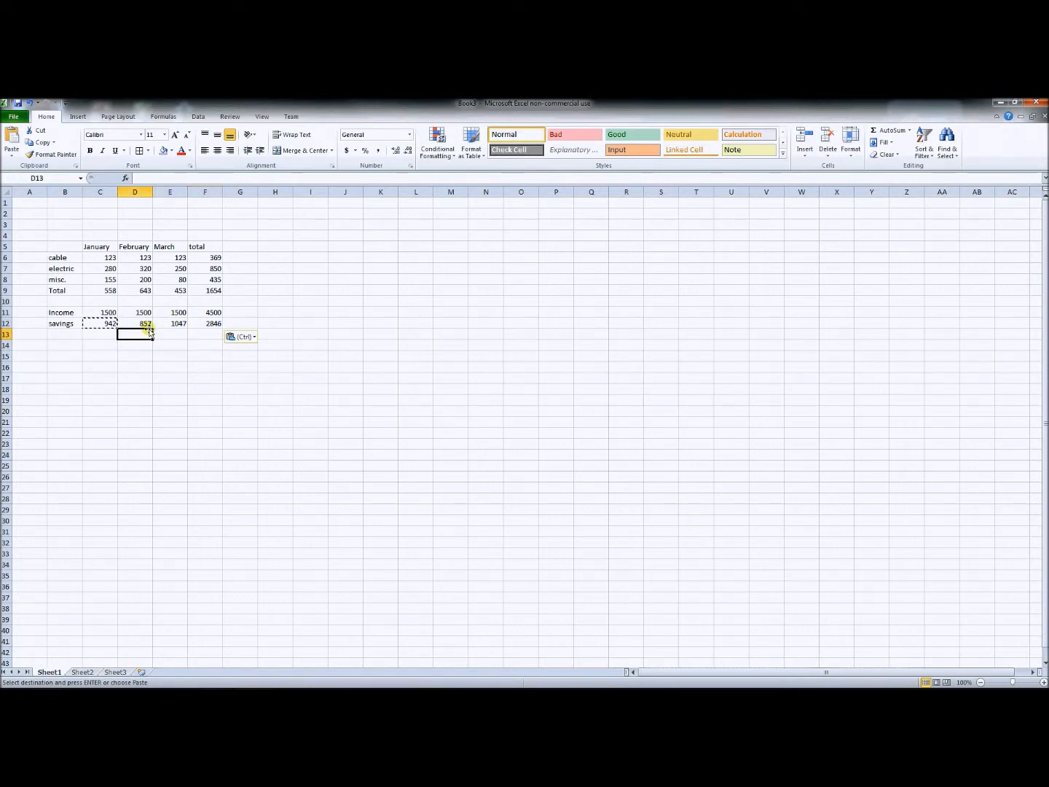
pyautogui.click(146, 324)
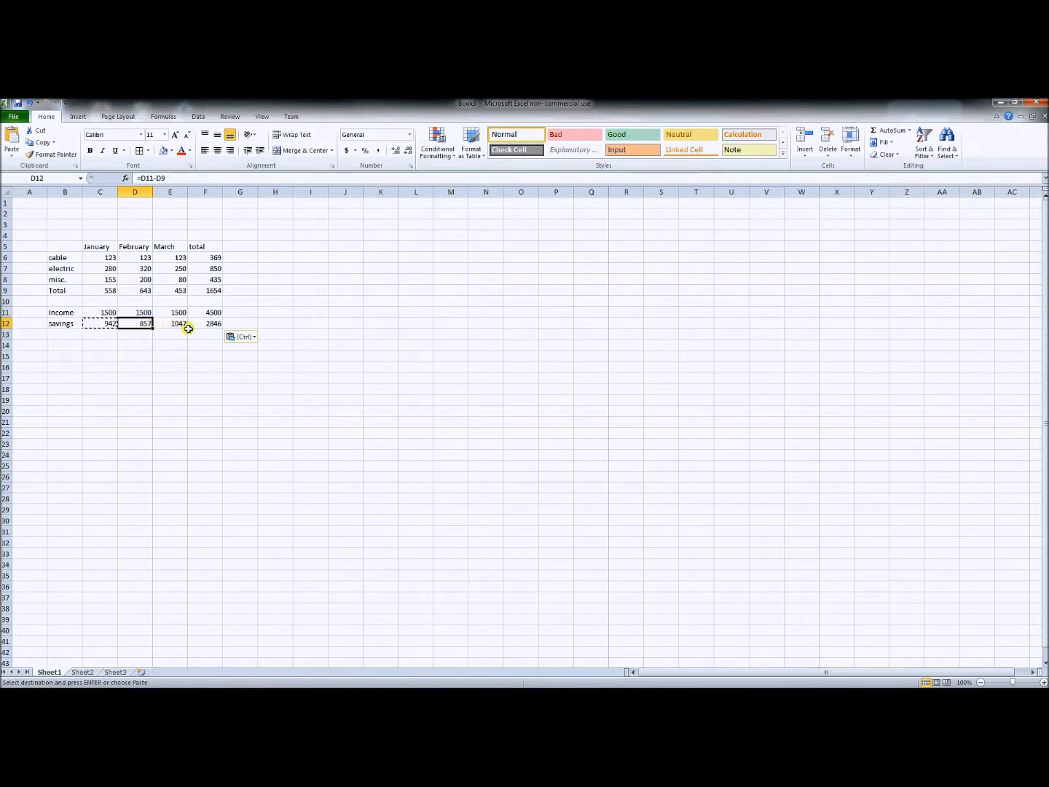
pyautogui.click(177, 326)
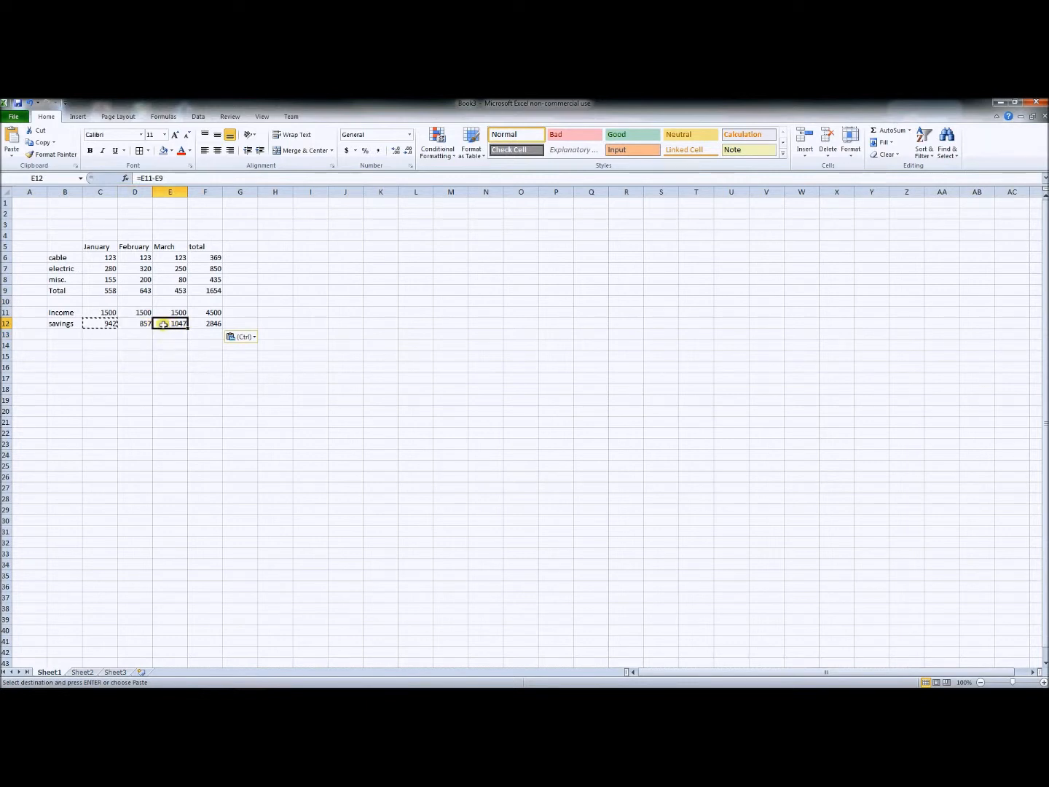
pyautogui.click(215, 326)
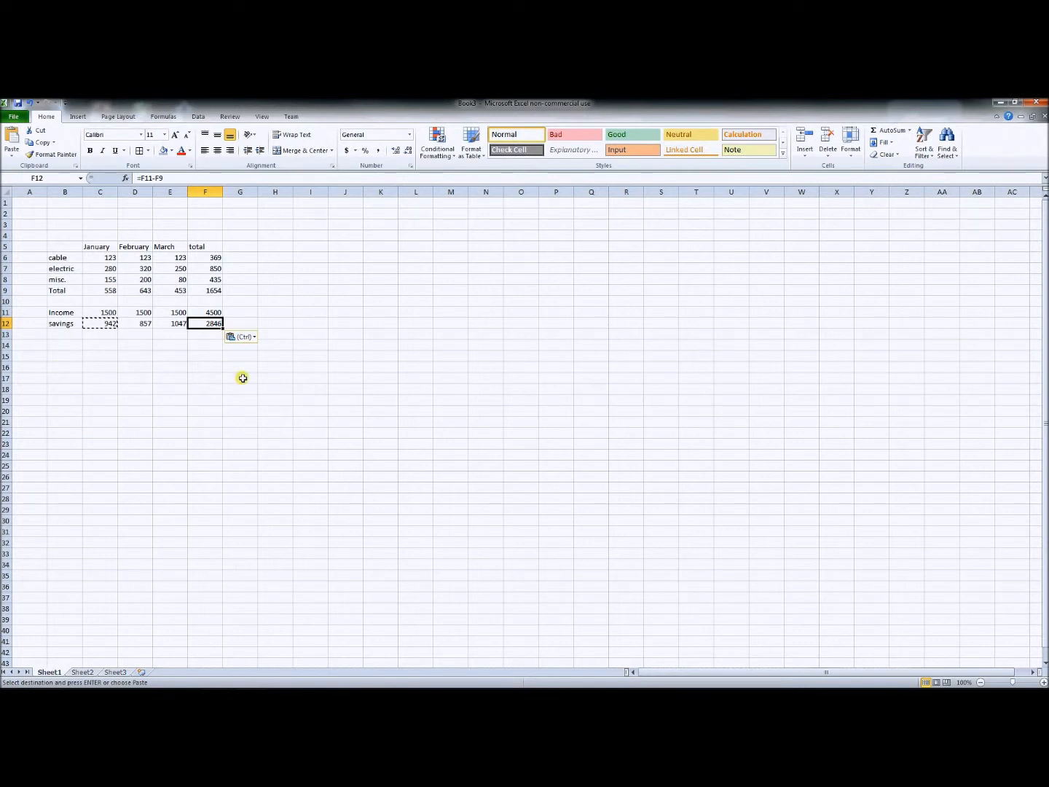
# Apply All Borders to the whole budget table in B5:F12.
pyautogui.click(63, 247)
pyautogui.moveTo(64, 247)
pyautogui.mouseDown()
pyautogui.moveTo(164, 247)
pyautogui.moveTo(64, 249)
pyautogui.mouseUp()
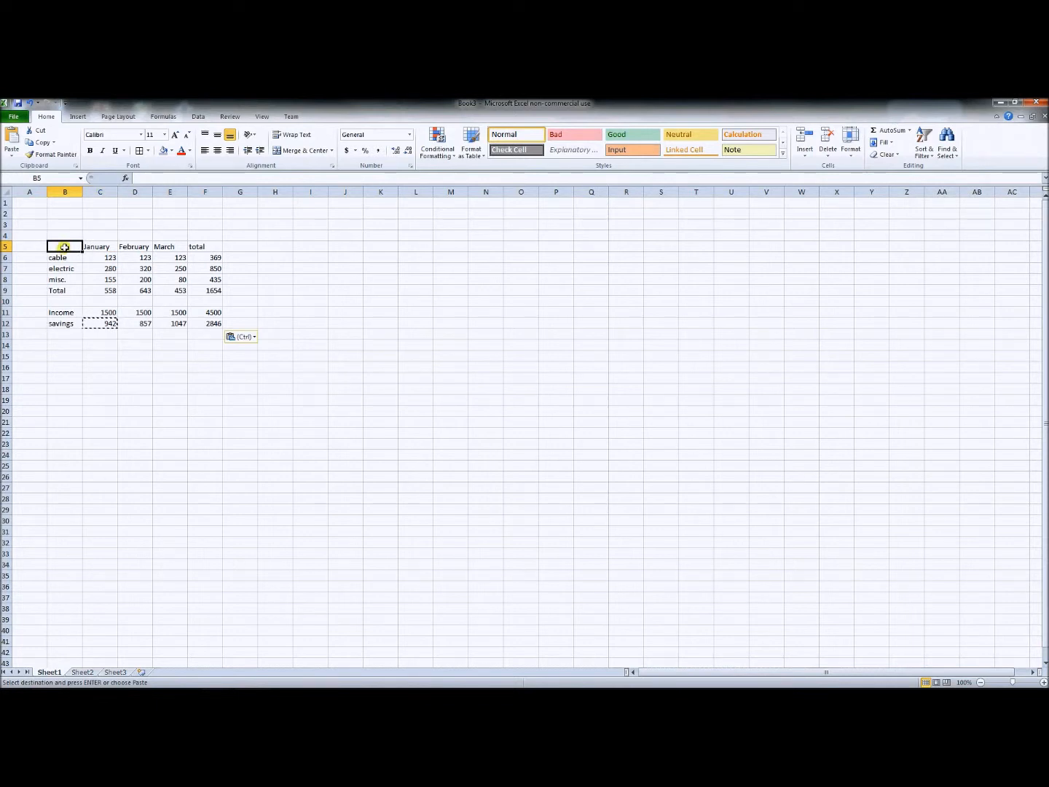
pyautogui.moveTo(65, 247); pyautogui.dragTo(211, 320)
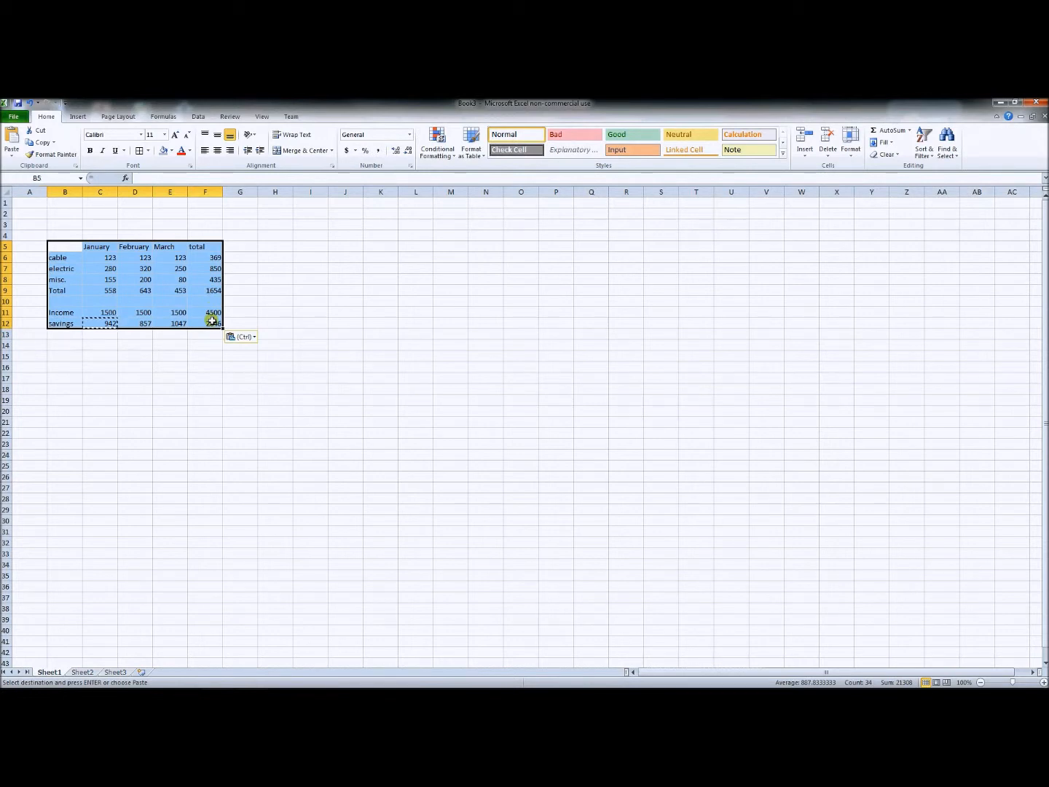
pyautogui.click(149, 151)
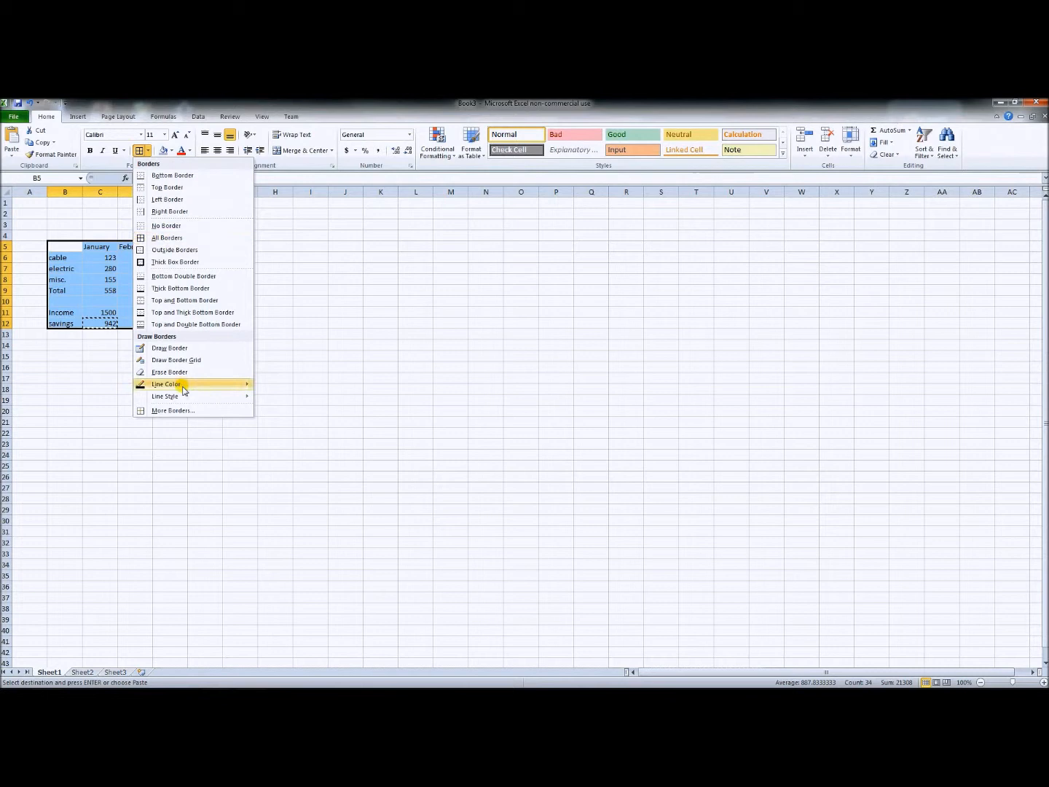
pyautogui.moveTo(184, 391)
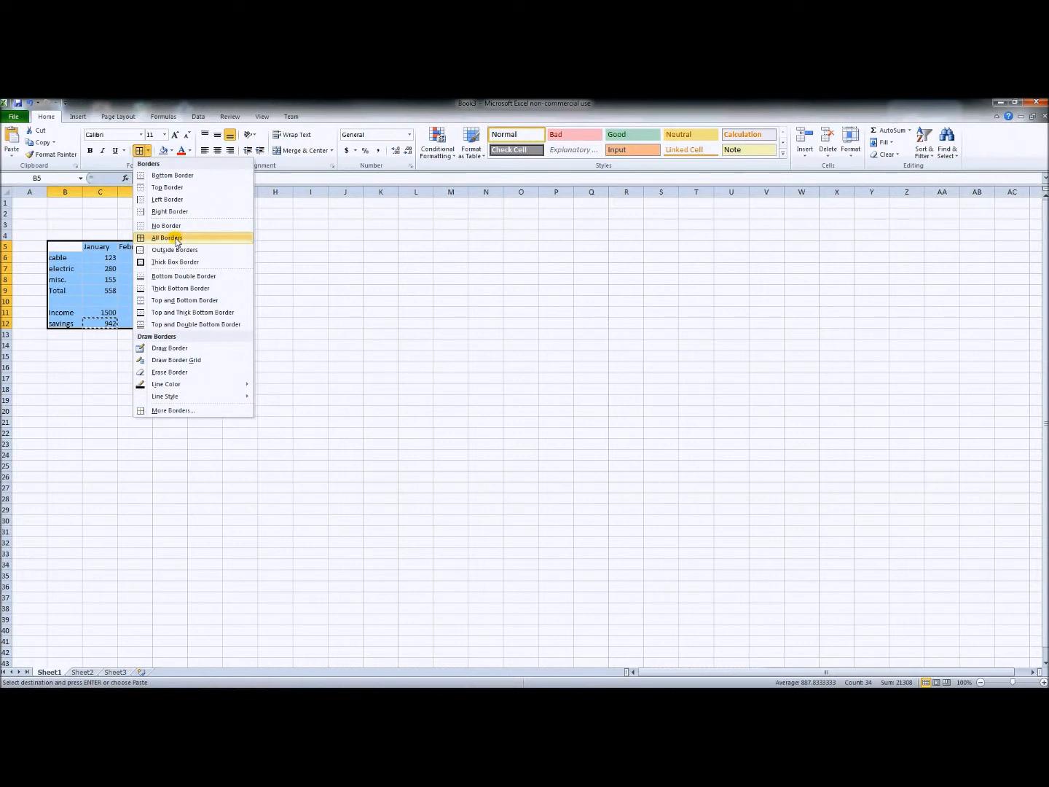
pyautogui.click(177, 241)
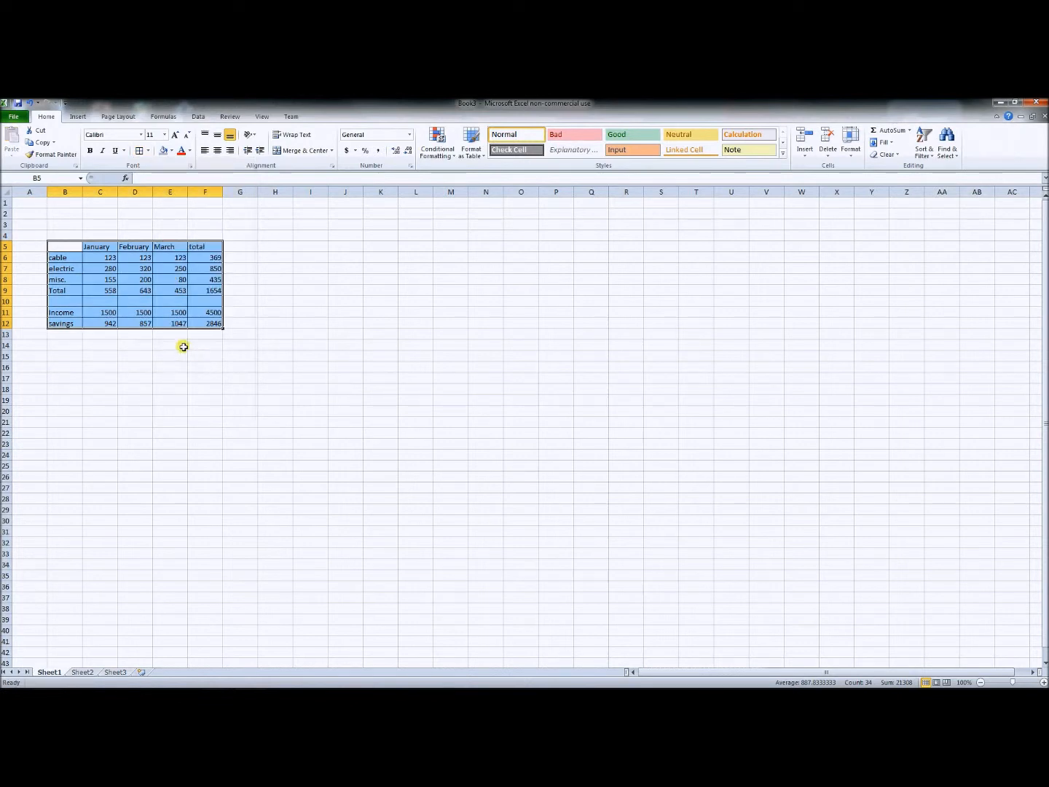
pyautogui.click(182, 344)
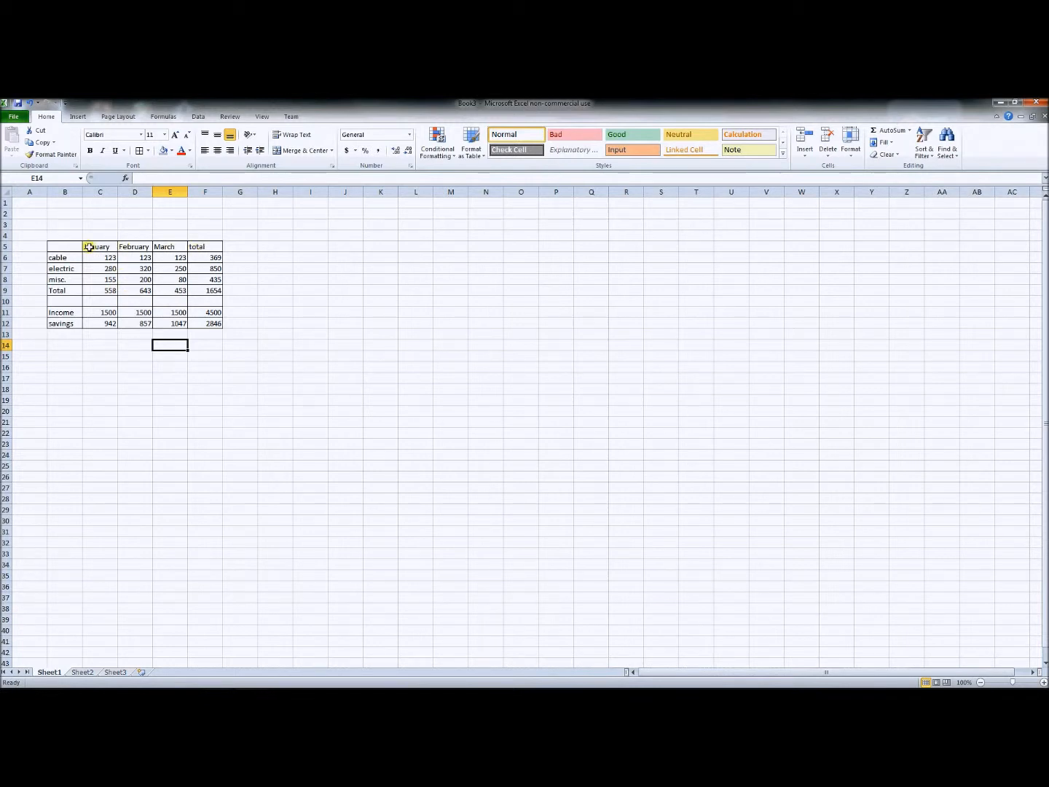
# Format the column headings January through total in C5:F5 as bold Arial at size 16.
pyautogui.moveTo(88, 247); pyautogui.dragTo(207, 247)
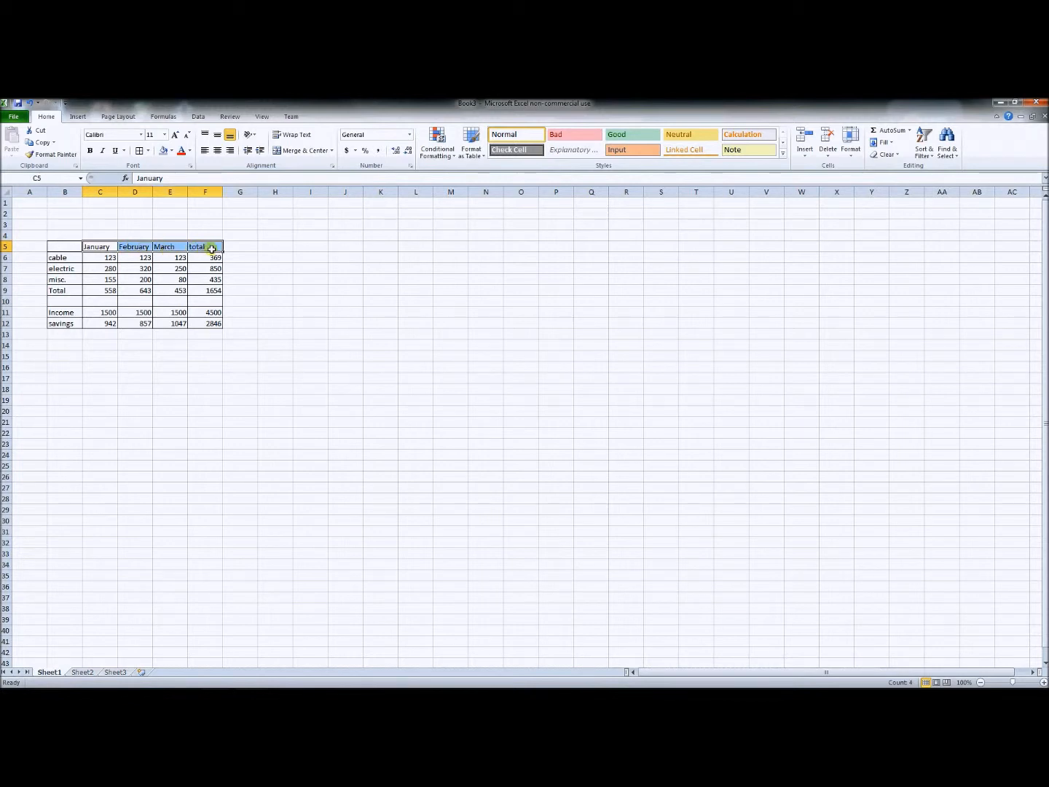
pyautogui.click(90, 152)
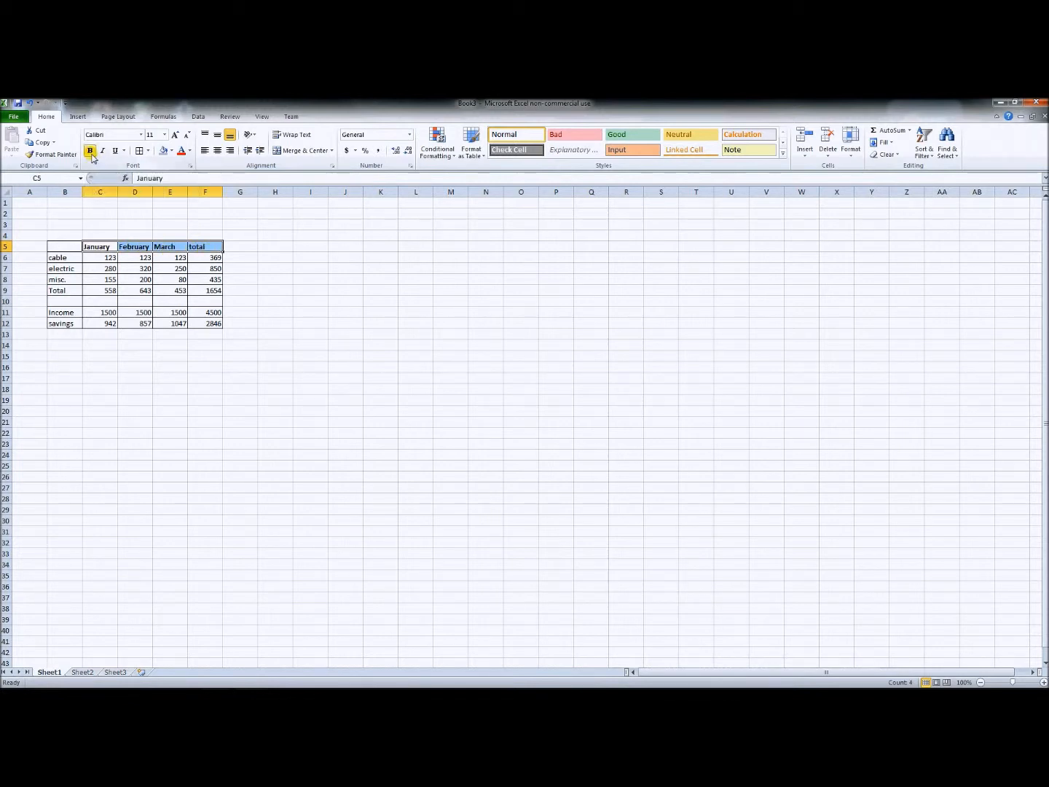
pyautogui.click(141, 135)
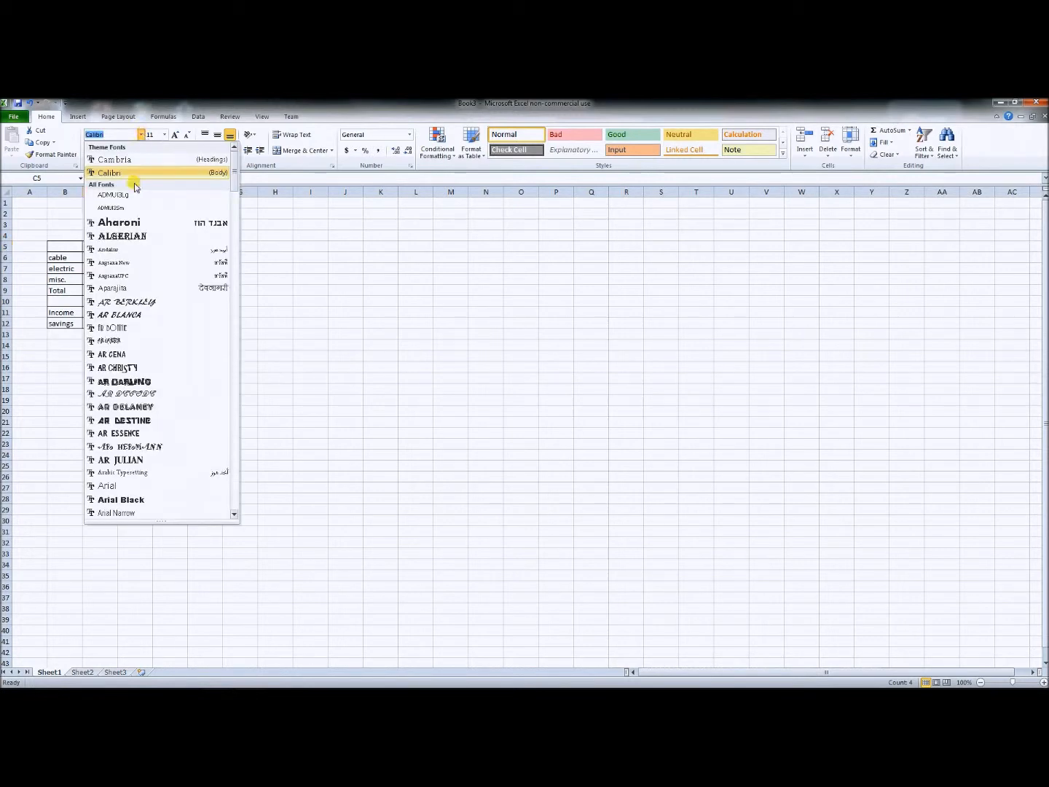
pyautogui.click(111, 486)
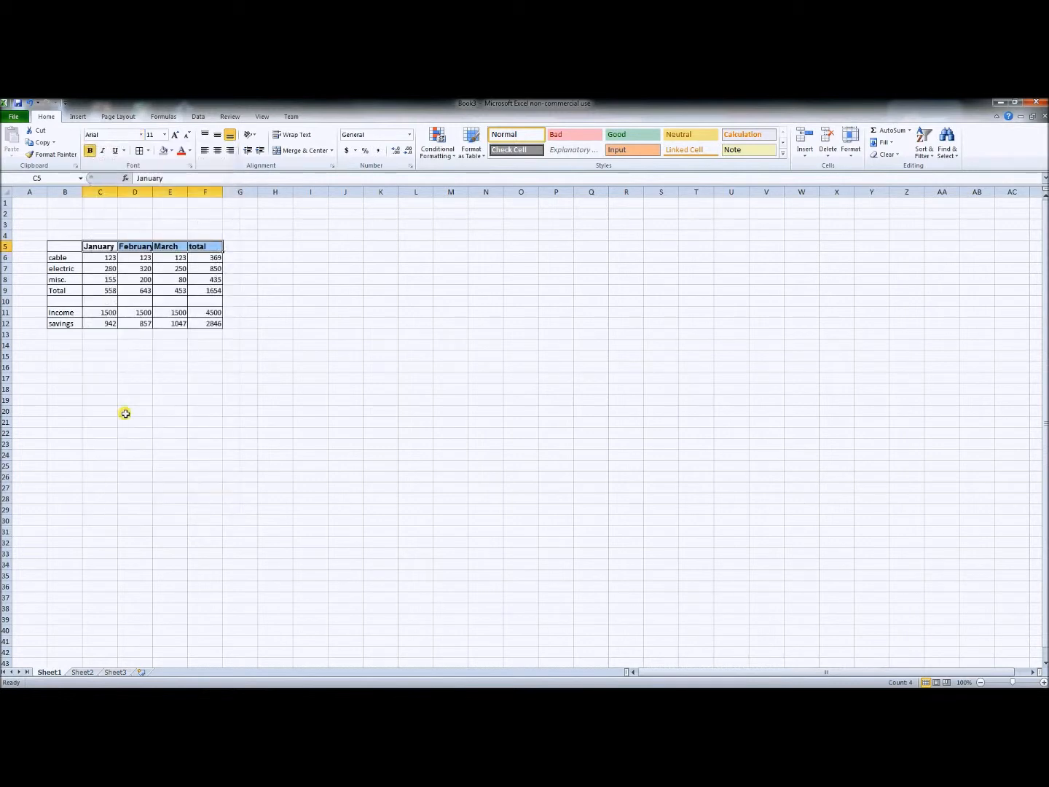
pyautogui.click(164, 136)
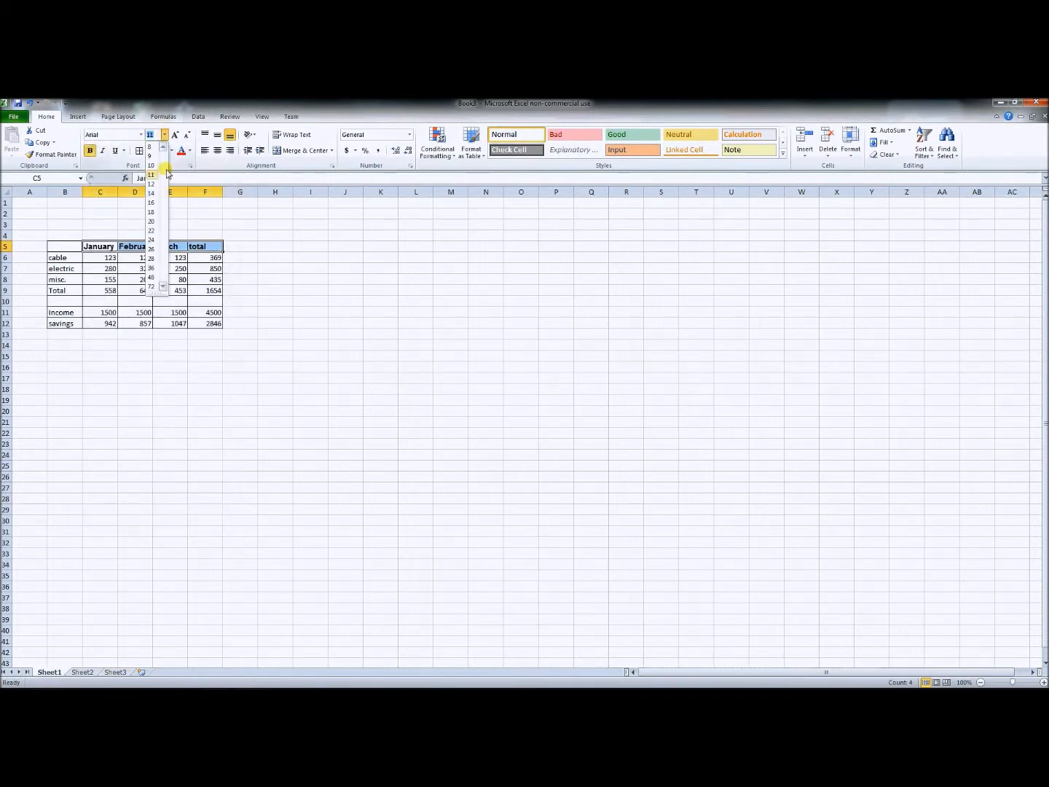
pyautogui.click(151, 202)
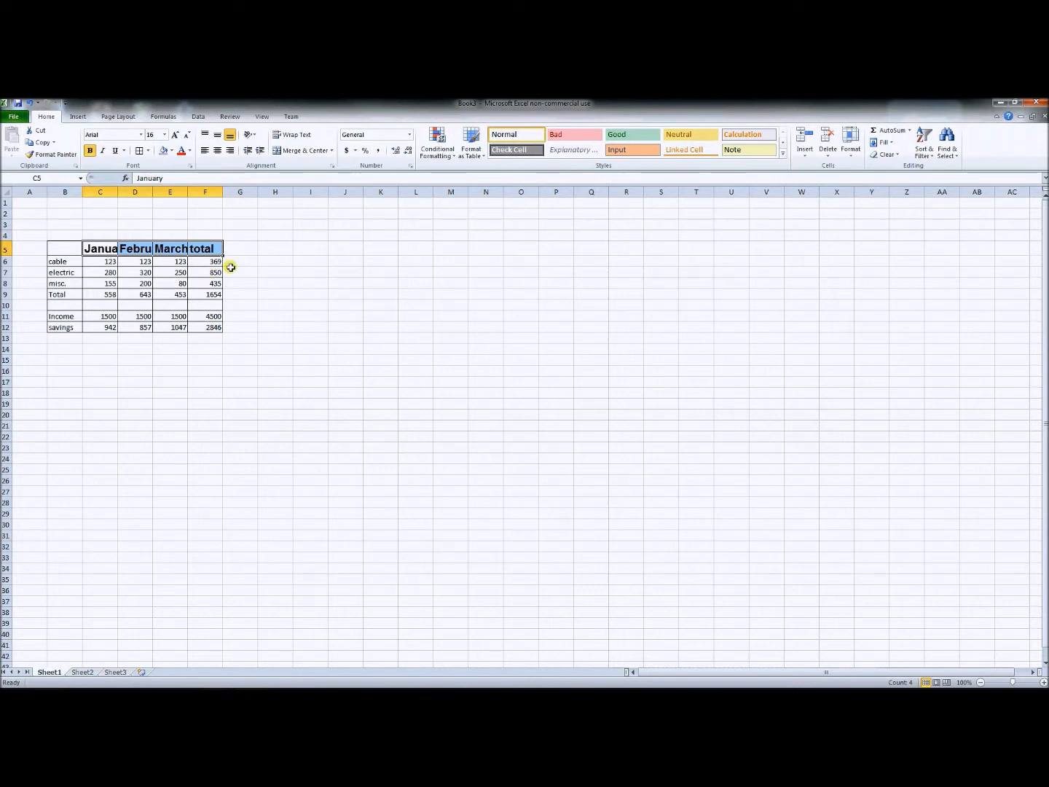
# AutoFit the widths of columns C to F to their headings and widen the total column slightly.
pyautogui.click(853, 143)
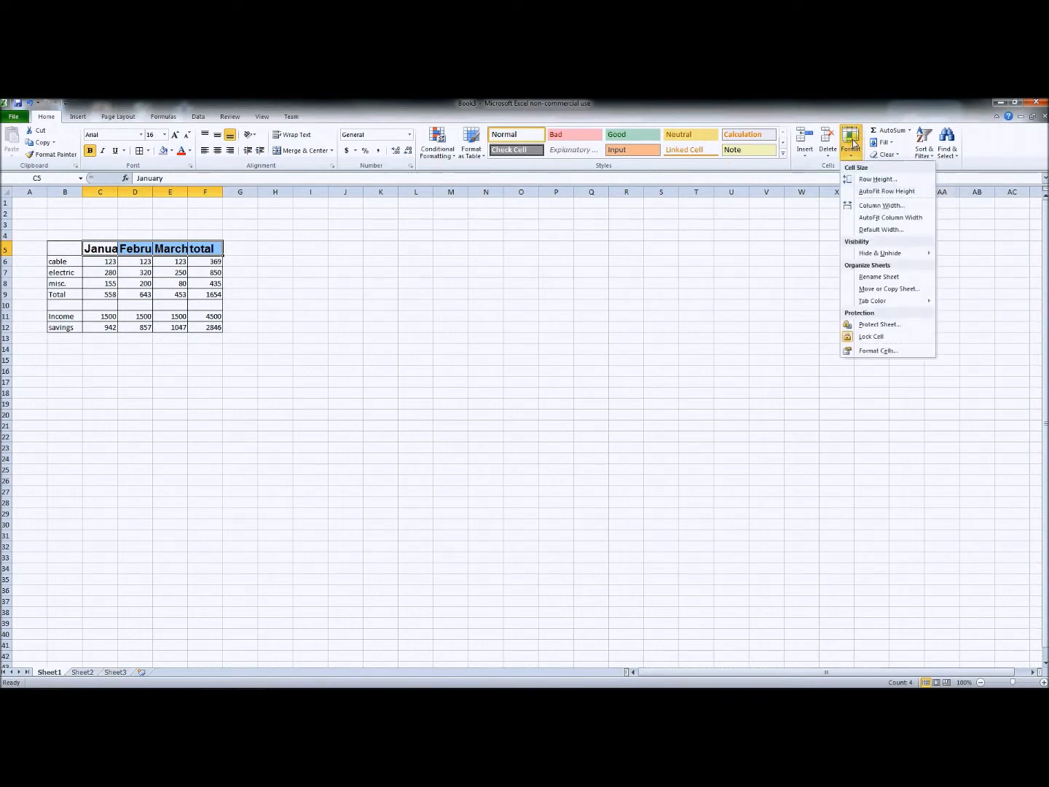
pyautogui.click(880, 220)
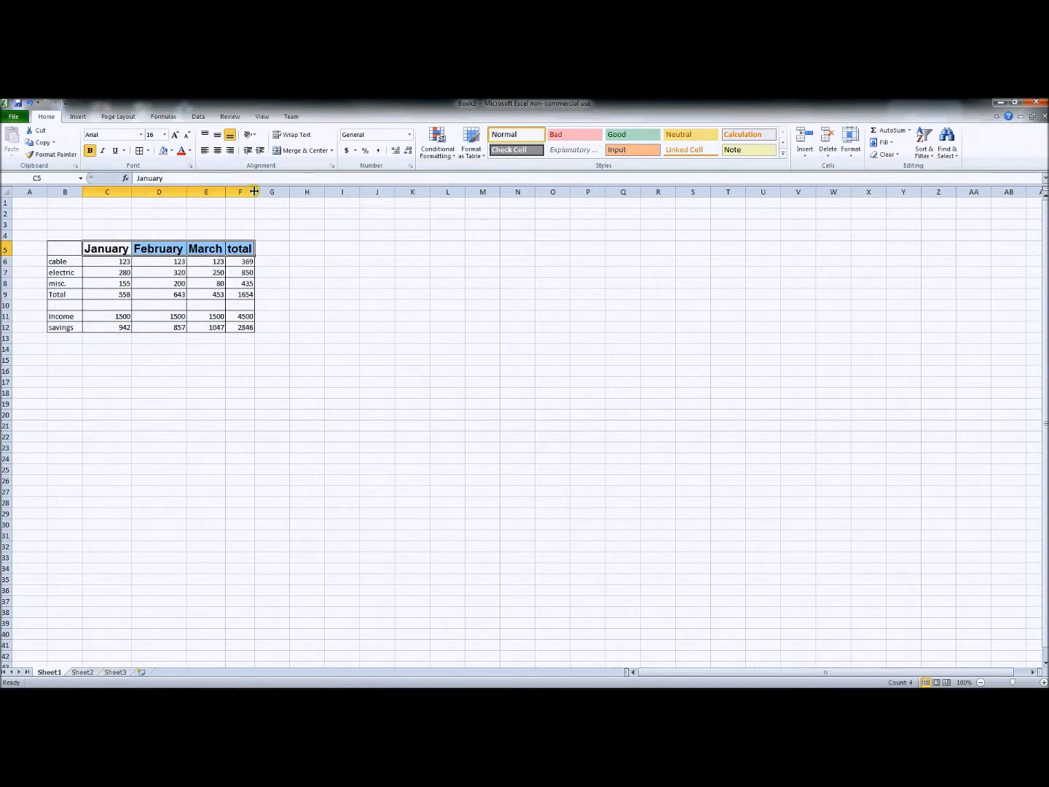
pyautogui.moveTo(254, 190); pyautogui.dragTo(266, 191)
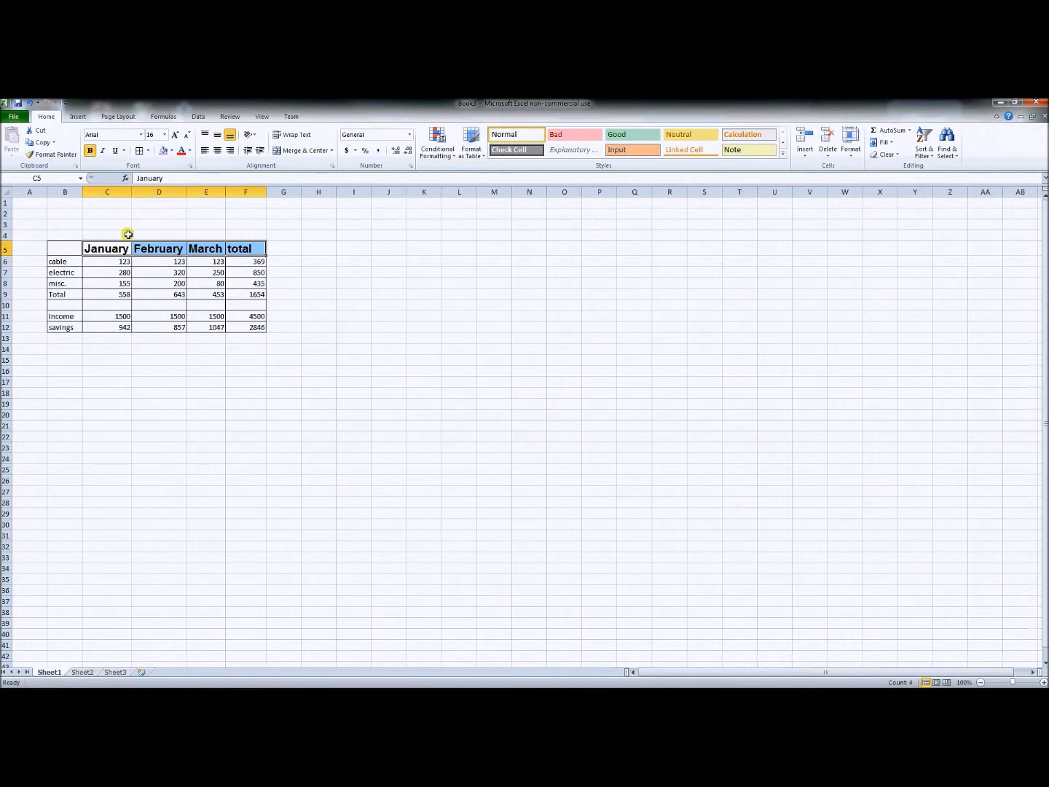
# Center the column headings January through total in C5:F5 horizontally.
pyautogui.moveTo(112, 248); pyautogui.dragTo(241, 248)
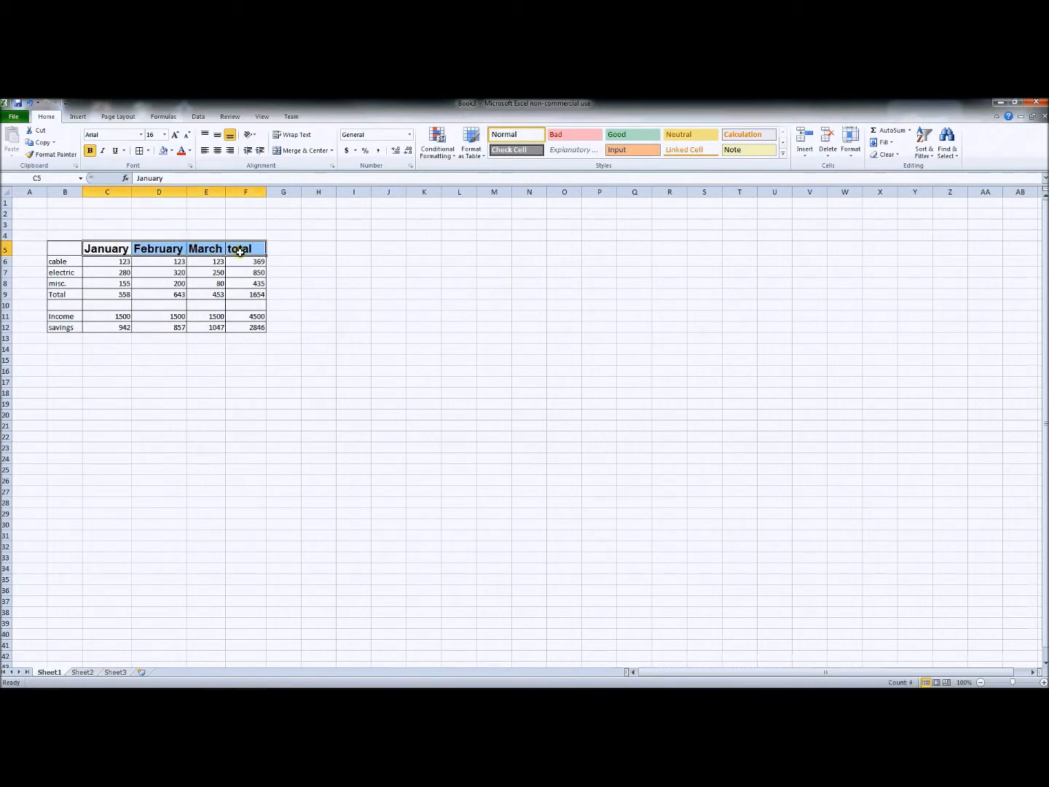
pyautogui.click(218, 153)
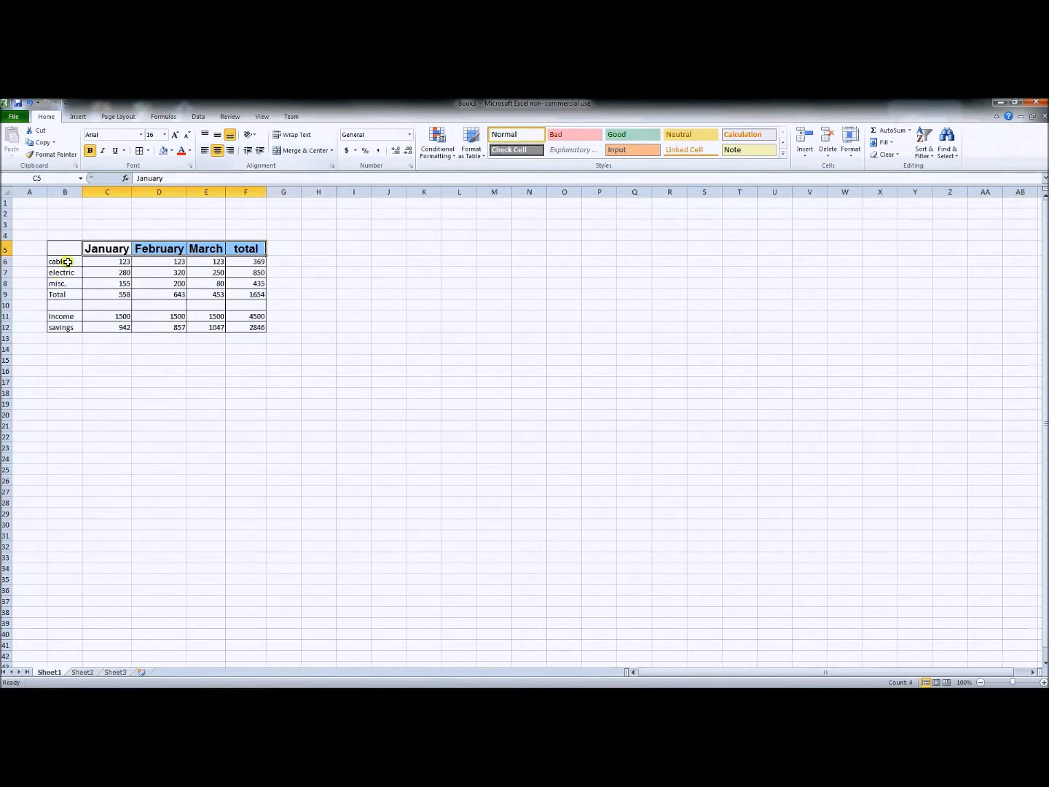
# Format the row labels in B5:B12 as bold Arial at size 16 and widen column B to fit them.
pyautogui.moveTo(67, 247); pyautogui.dragTo(70, 327)
pyautogui.click(90, 151)
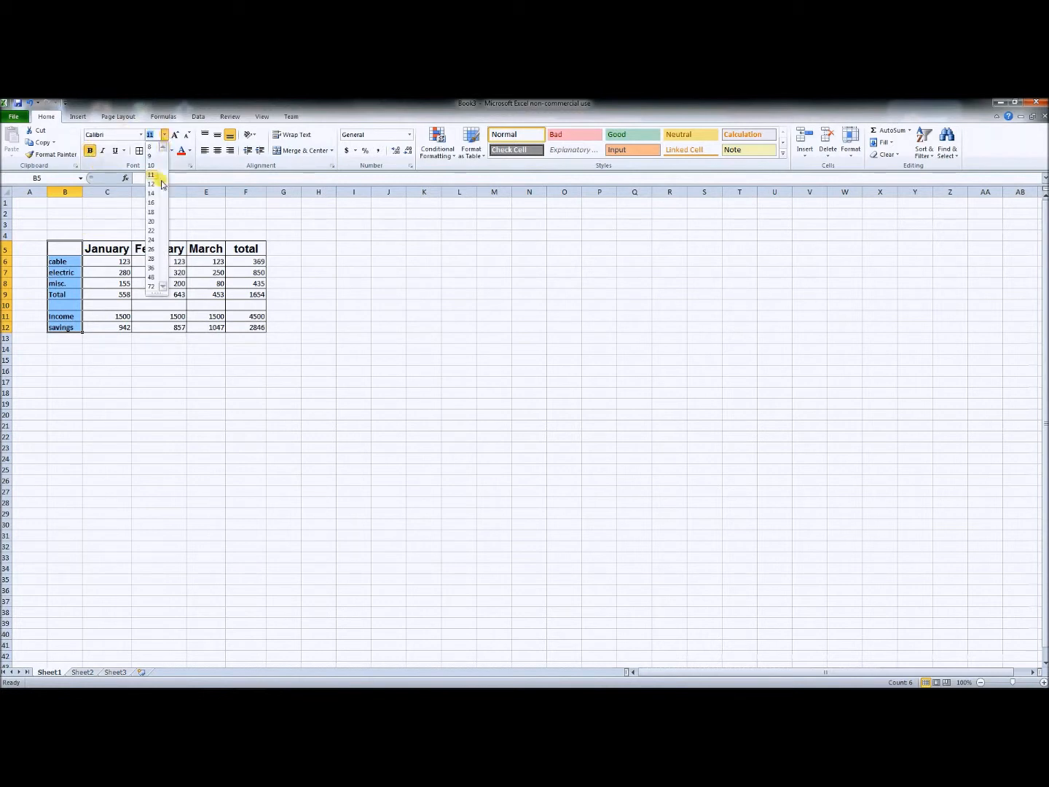
pyautogui.click(154, 204)
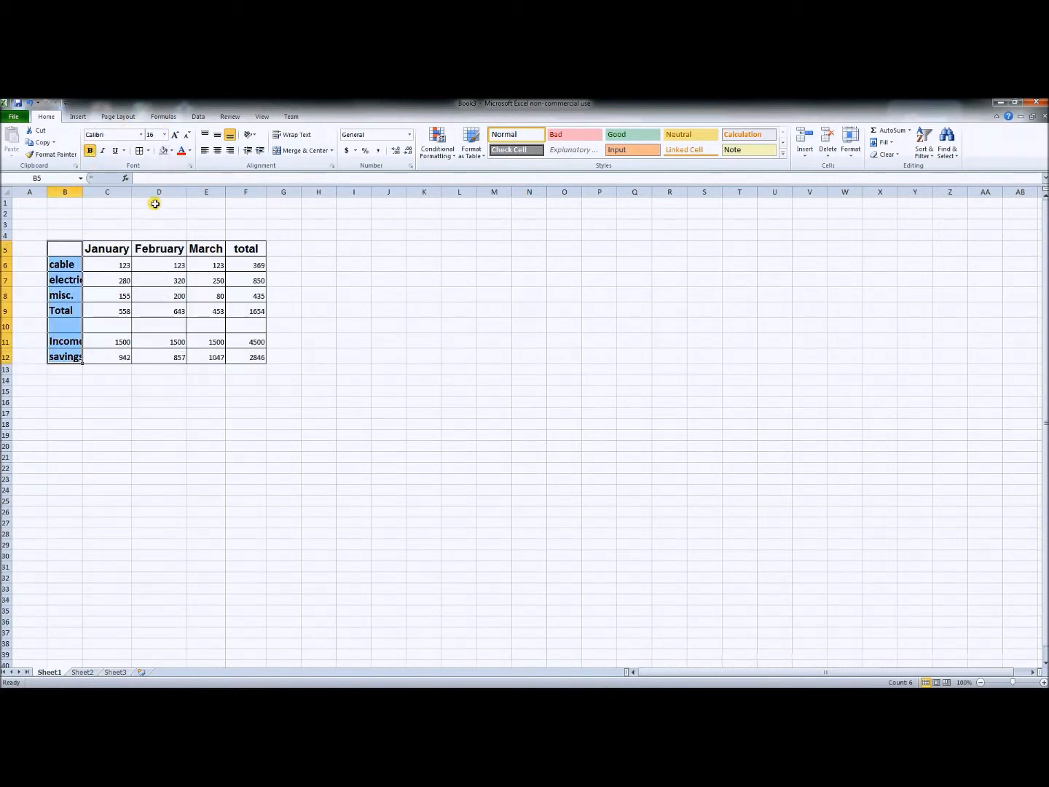
pyautogui.click(138, 134)
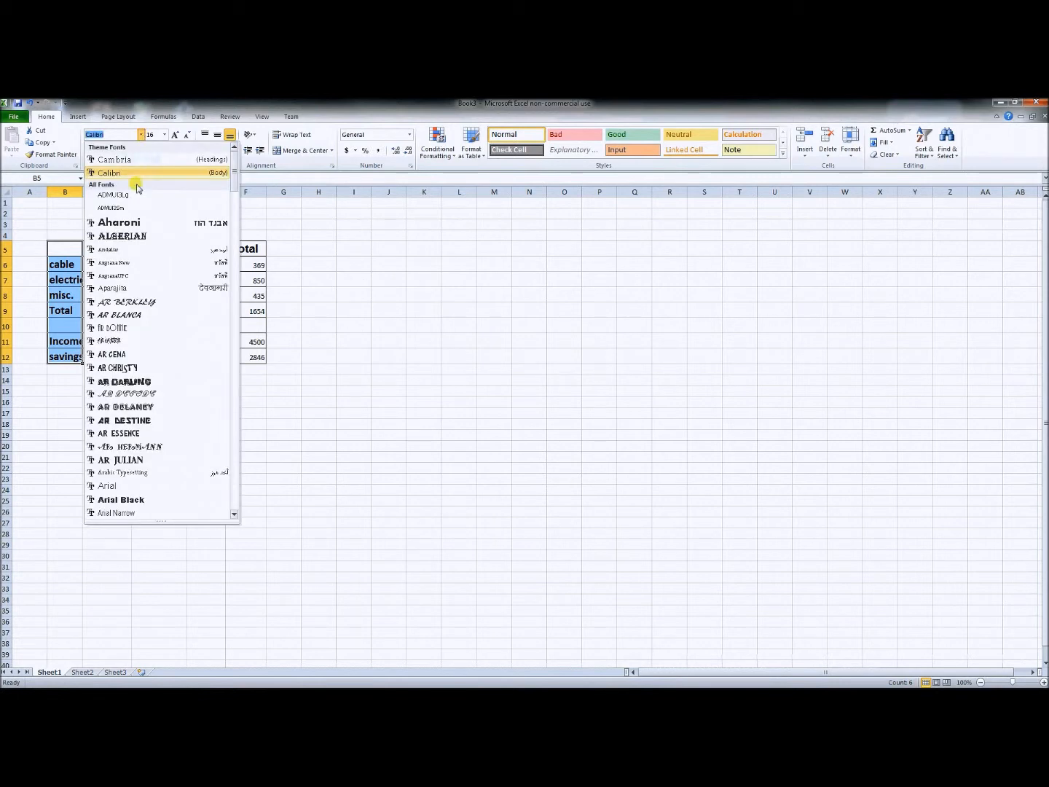
pyautogui.click(116, 486)
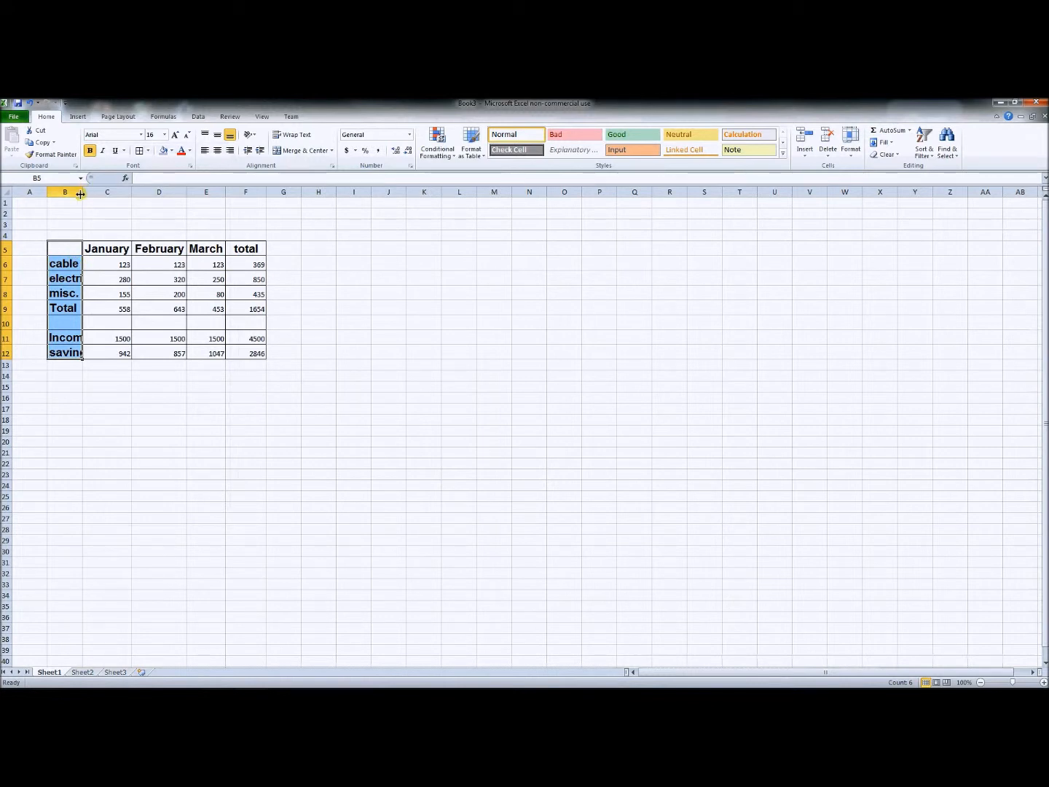
pyautogui.moveTo(83, 192); pyautogui.dragTo(97, 191)
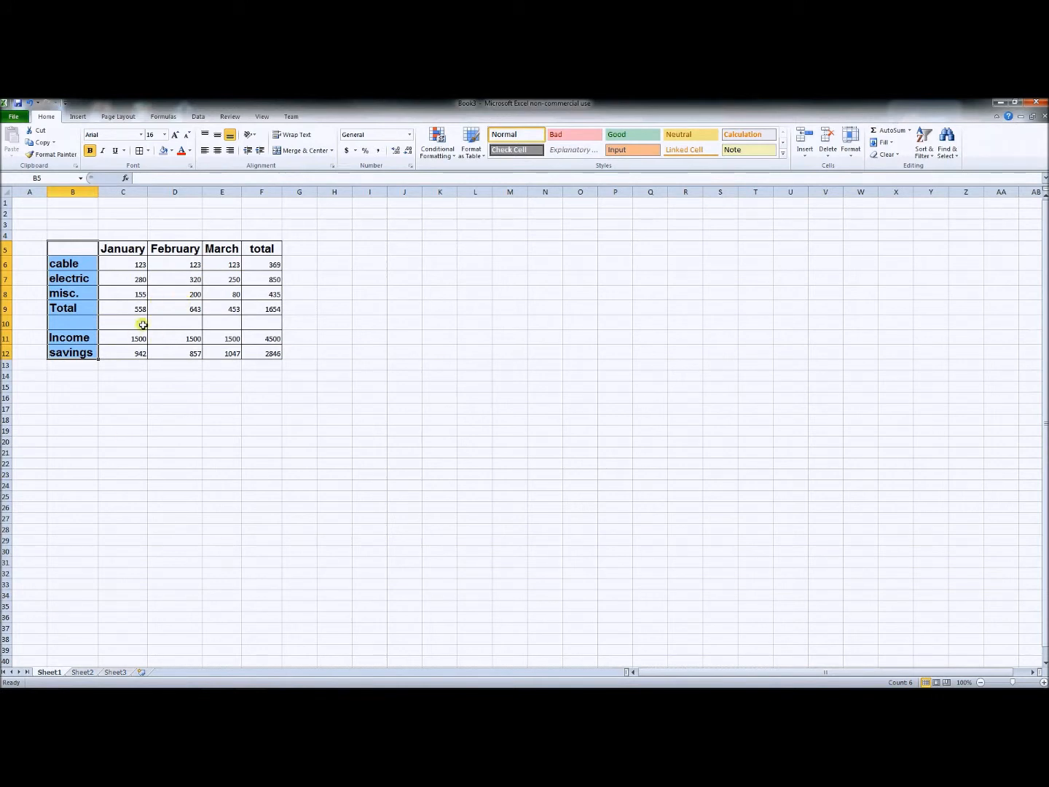
# Fill the Total row B9:F9 and the total column F5:F9 with yellow.
pyautogui.click(91, 307)
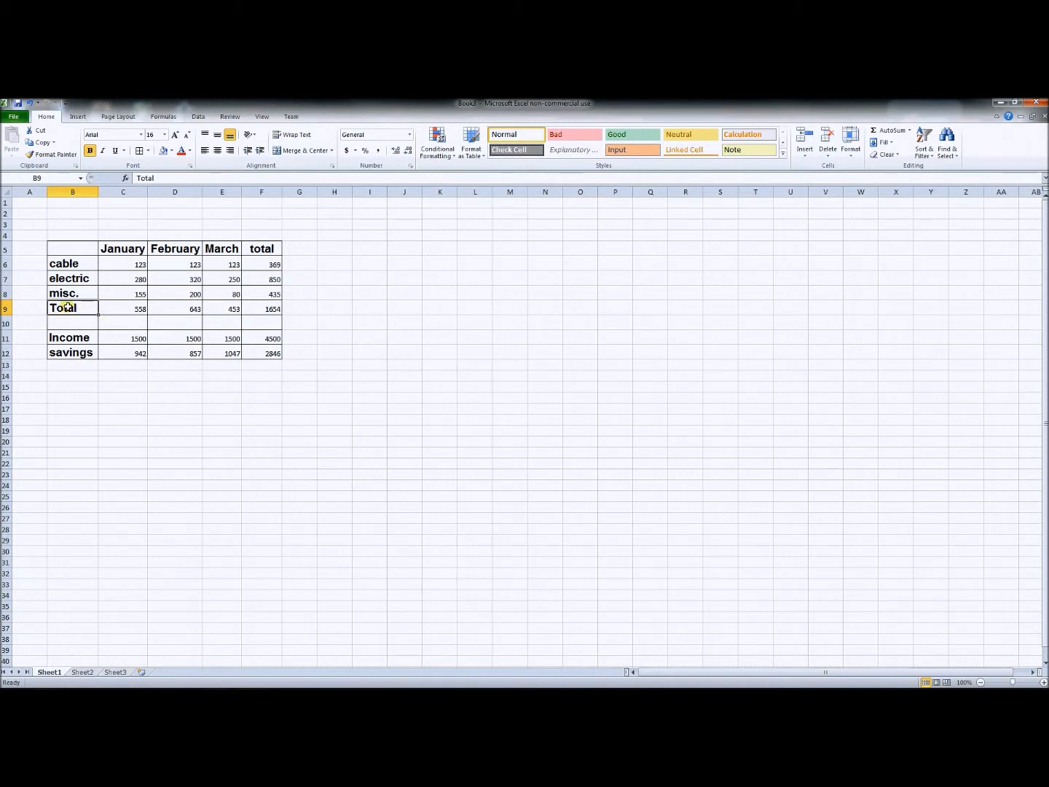
pyautogui.moveTo(88, 310); pyautogui.dragTo(254, 310)
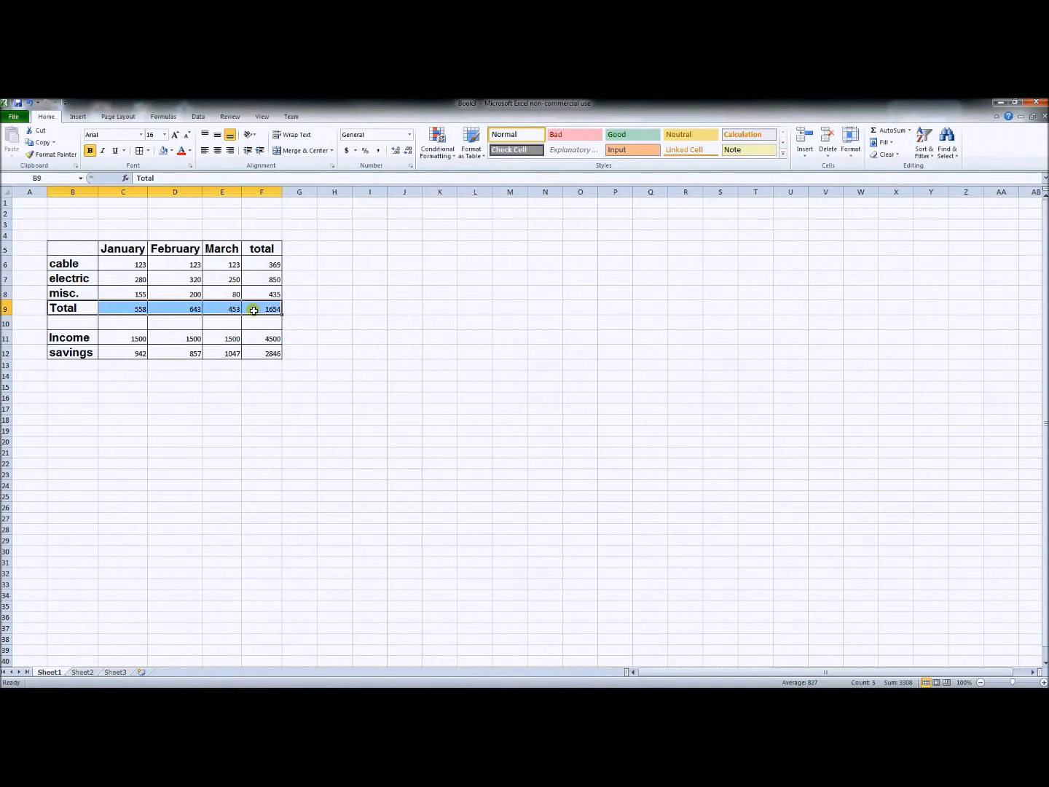
pyautogui.click(172, 151)
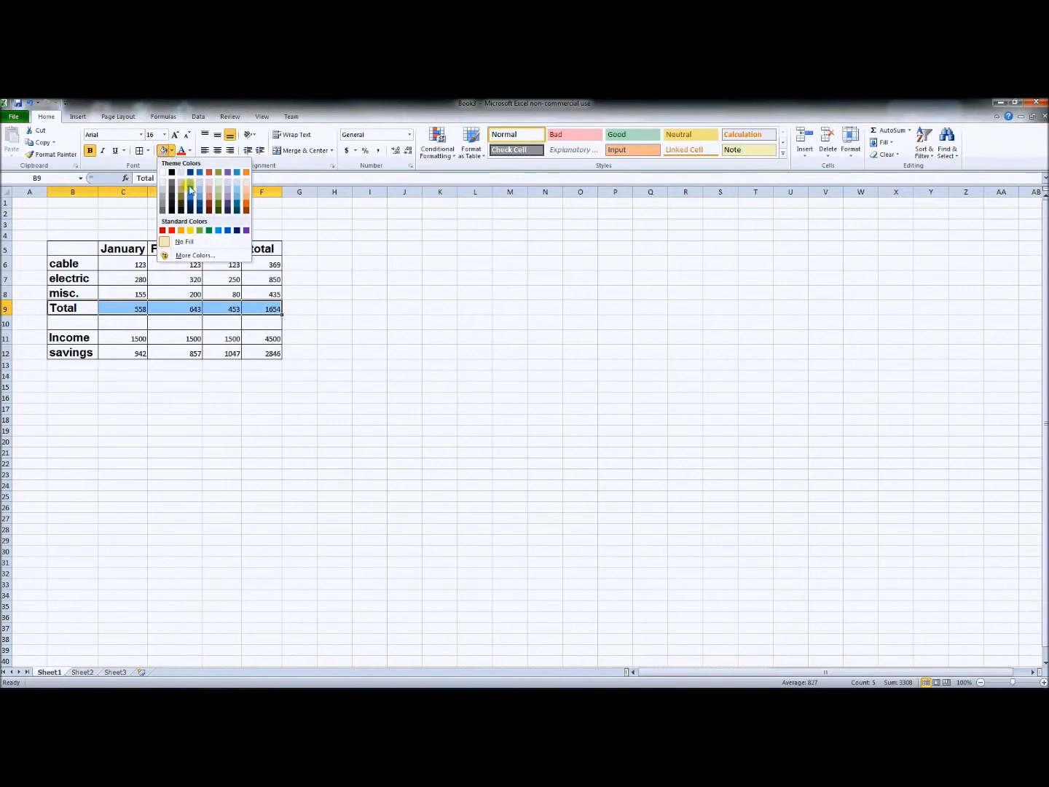
pyautogui.click(200, 230)
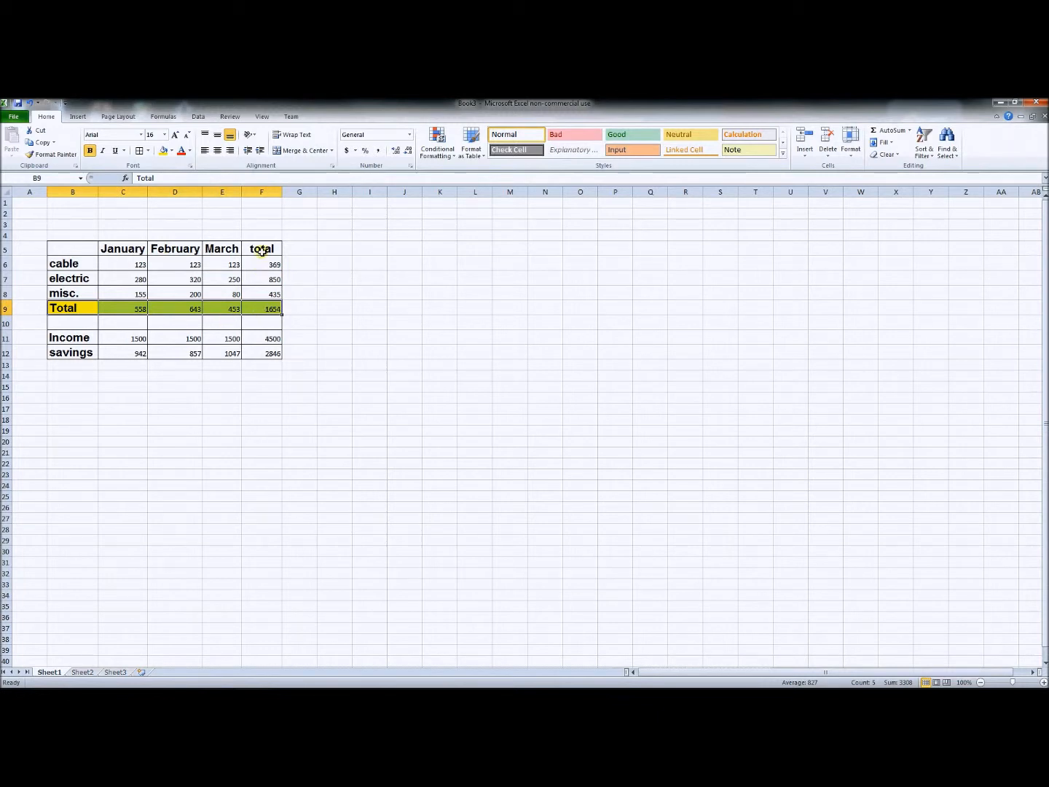
pyautogui.moveTo(262, 250); pyautogui.dragTo(263, 308)
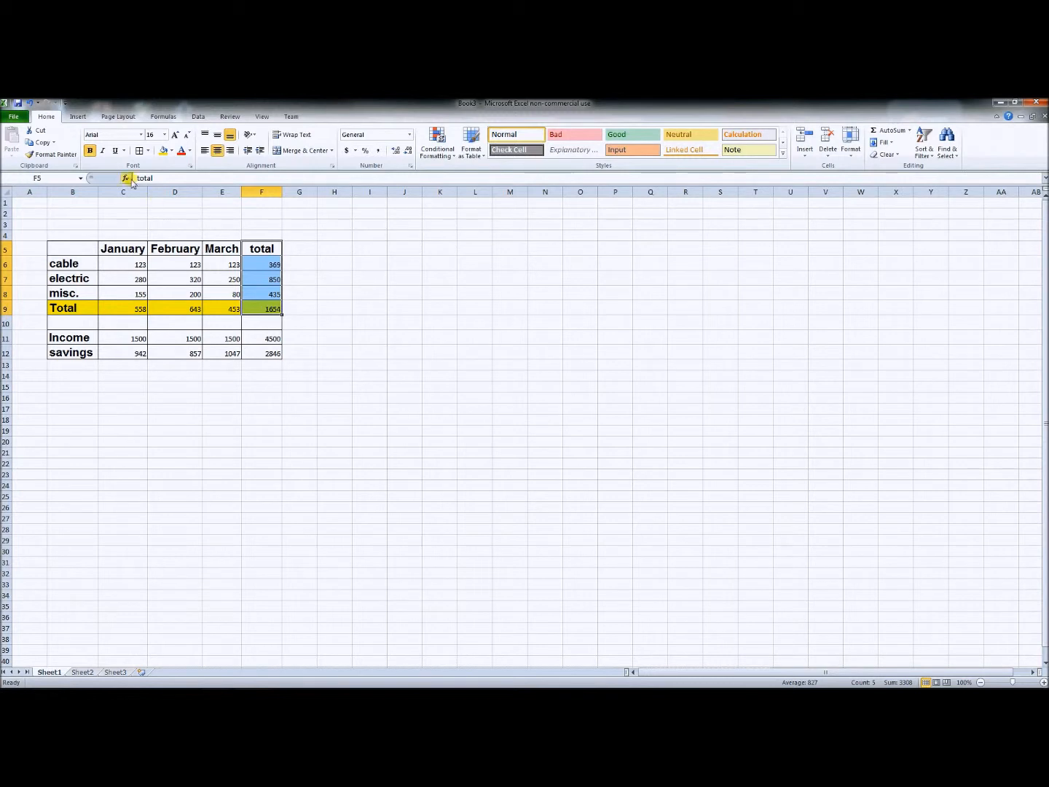
pyautogui.click(162, 150)
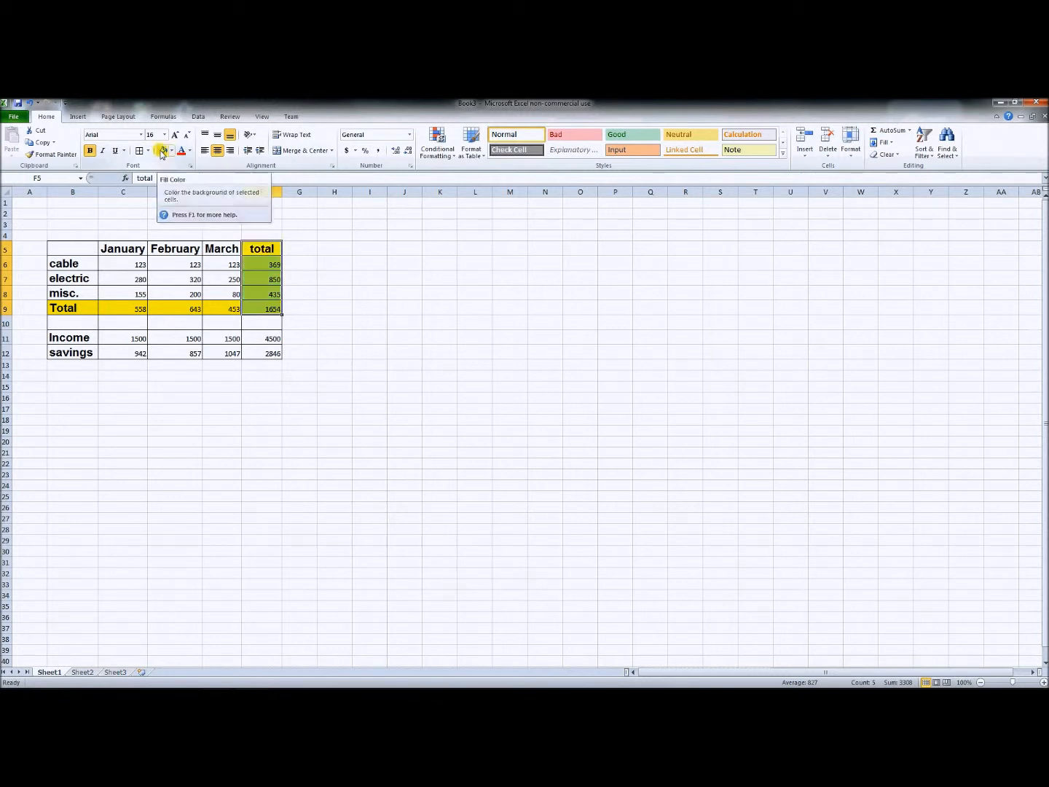
# Fill the Income row B11:F11 with green and the savings row B12:F12 with light purple.
pyautogui.moveTo(65, 337); pyautogui.dragTo(247, 338)
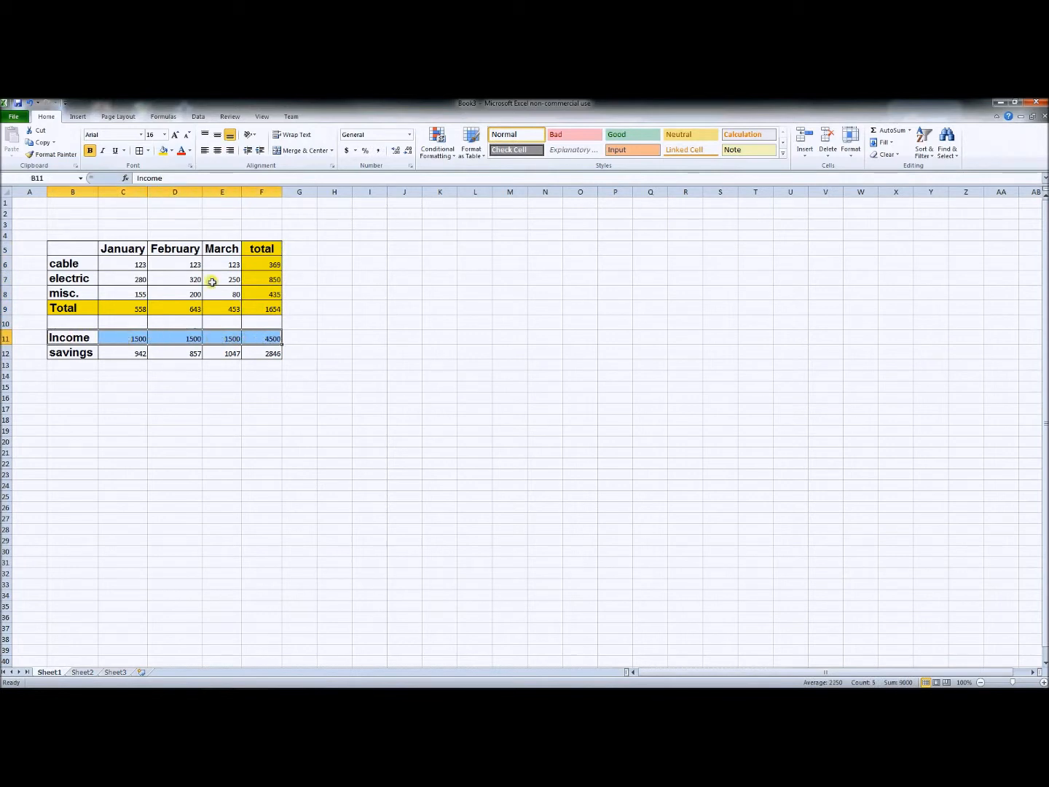
pyautogui.click(172, 151)
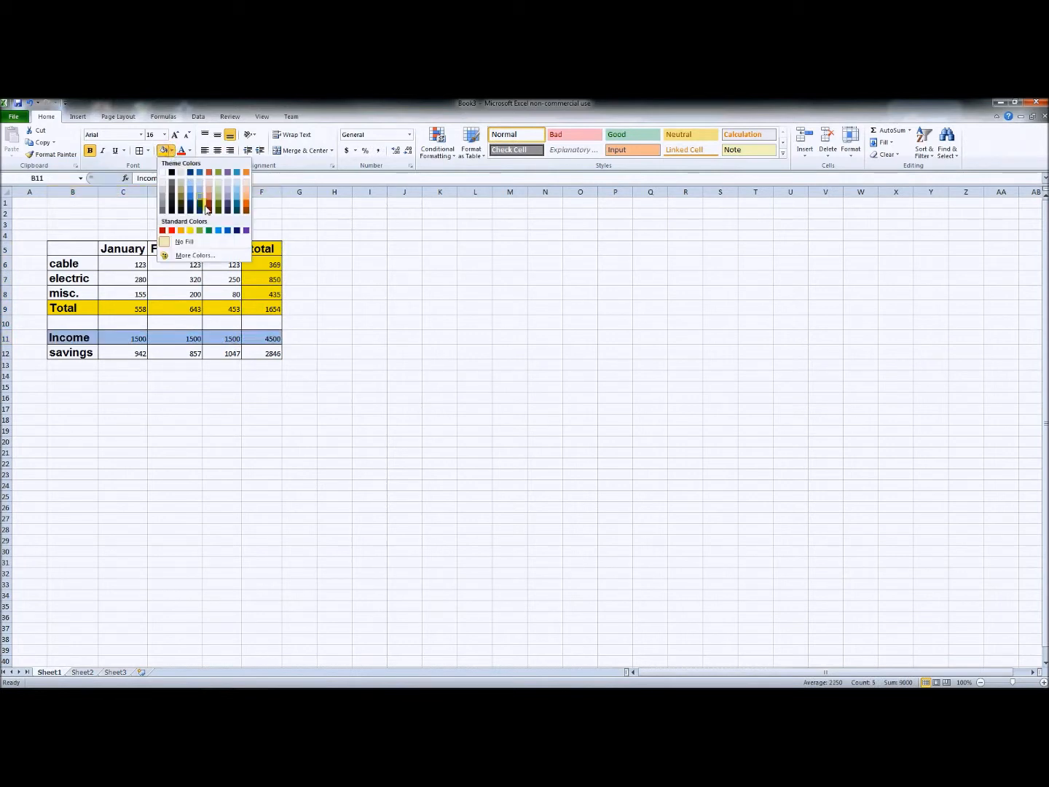
pyautogui.click(201, 232)
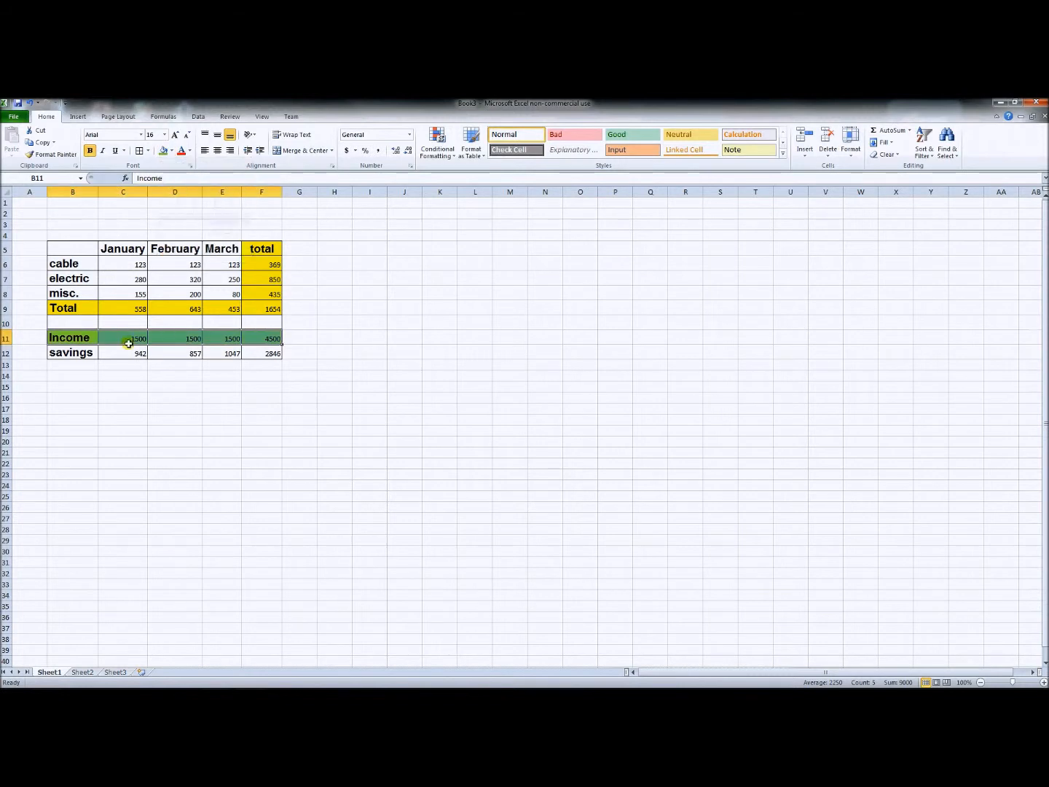
pyautogui.moveTo(73, 354); pyautogui.dragTo(260, 354)
pyautogui.click(171, 155)
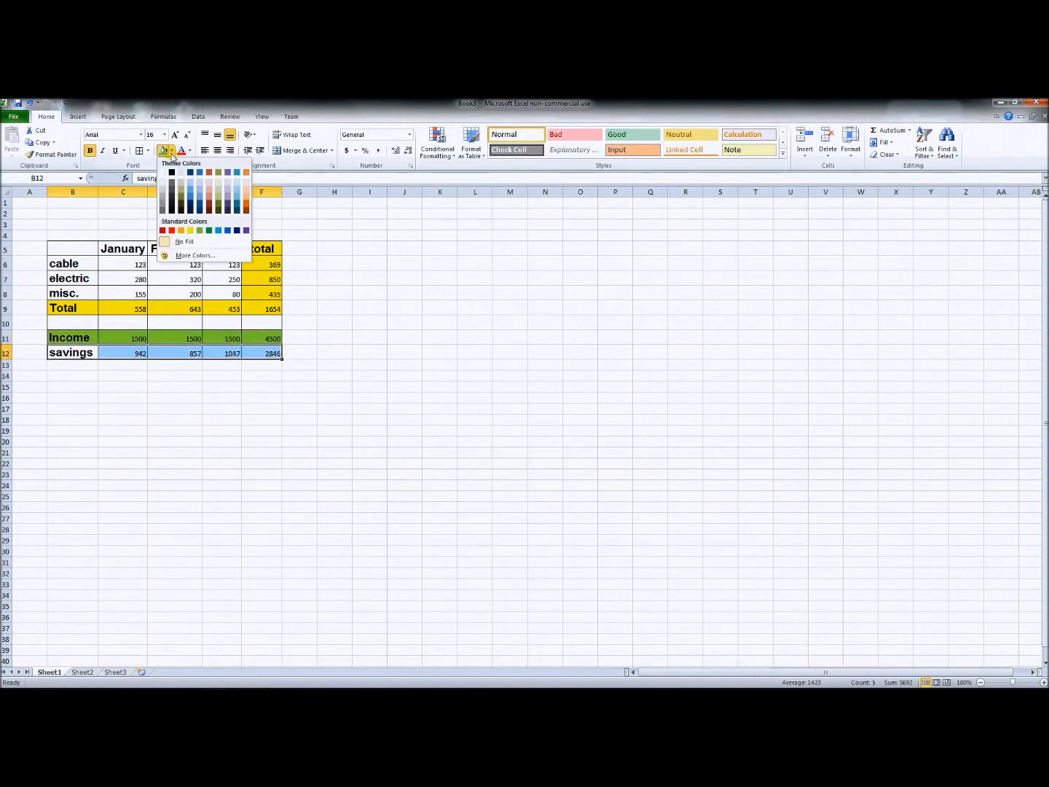
pyautogui.click(226, 192)
pyautogui.click(295, 351)
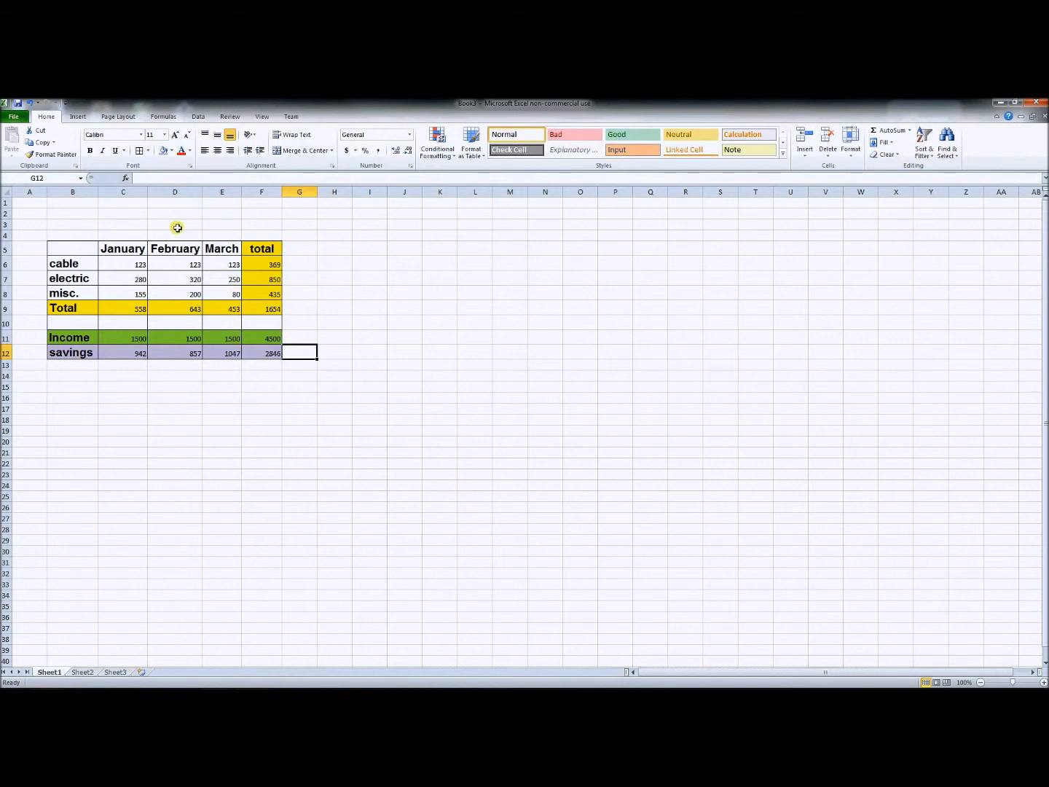
# Enter the title "Expenses/budget for 2013" in cell C3 above the table.
pyautogui.click(128, 224)
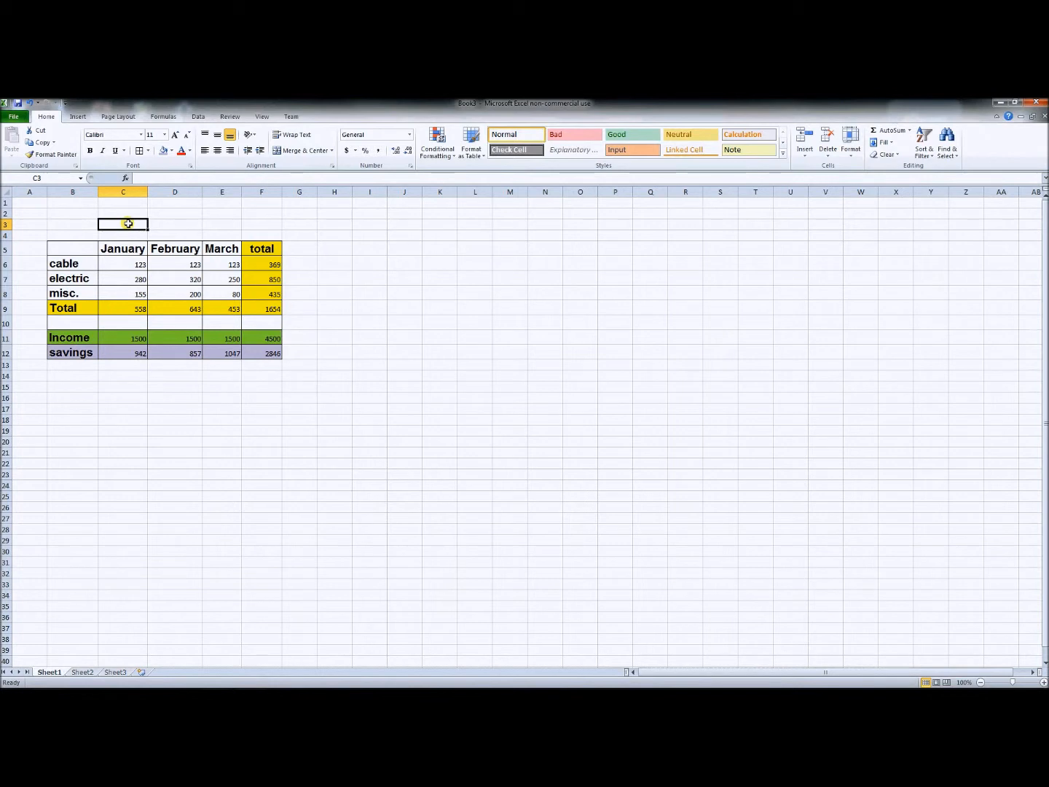
pyautogui.write('Expenses')
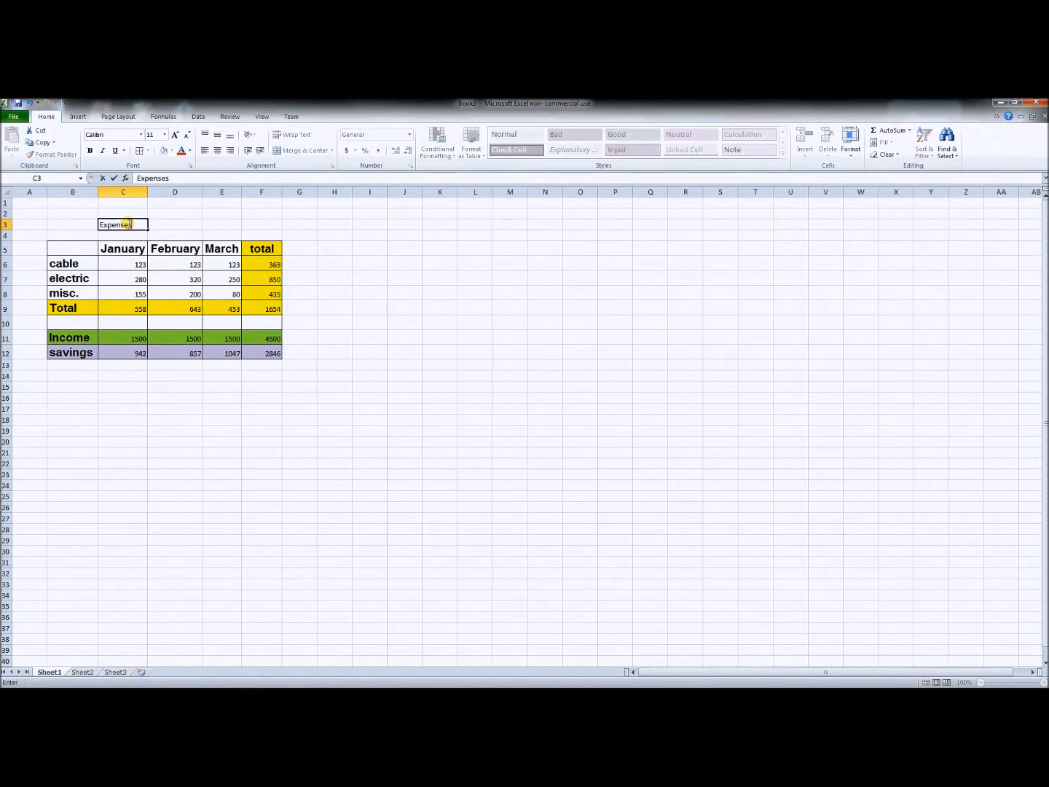
pyautogui.write('/budget for 2013')
pyautogui.click(226, 224)
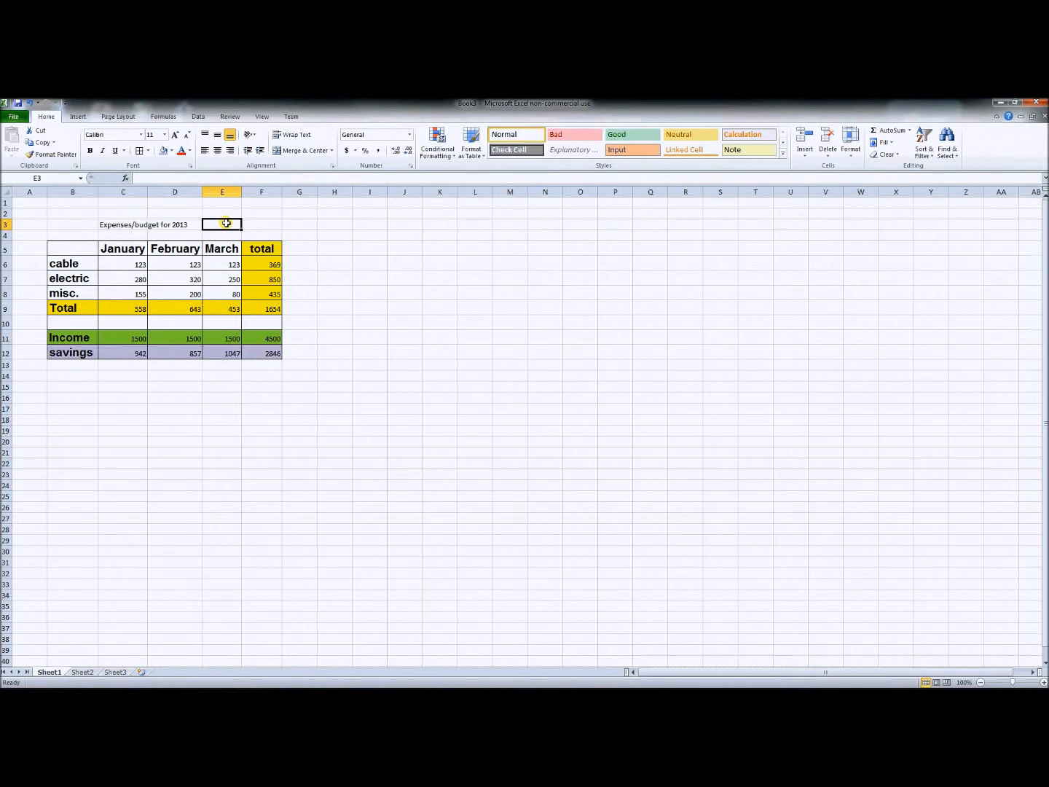
# Merge cells C3:D3 so the title occupies a single cell.
pyautogui.click(128, 227)
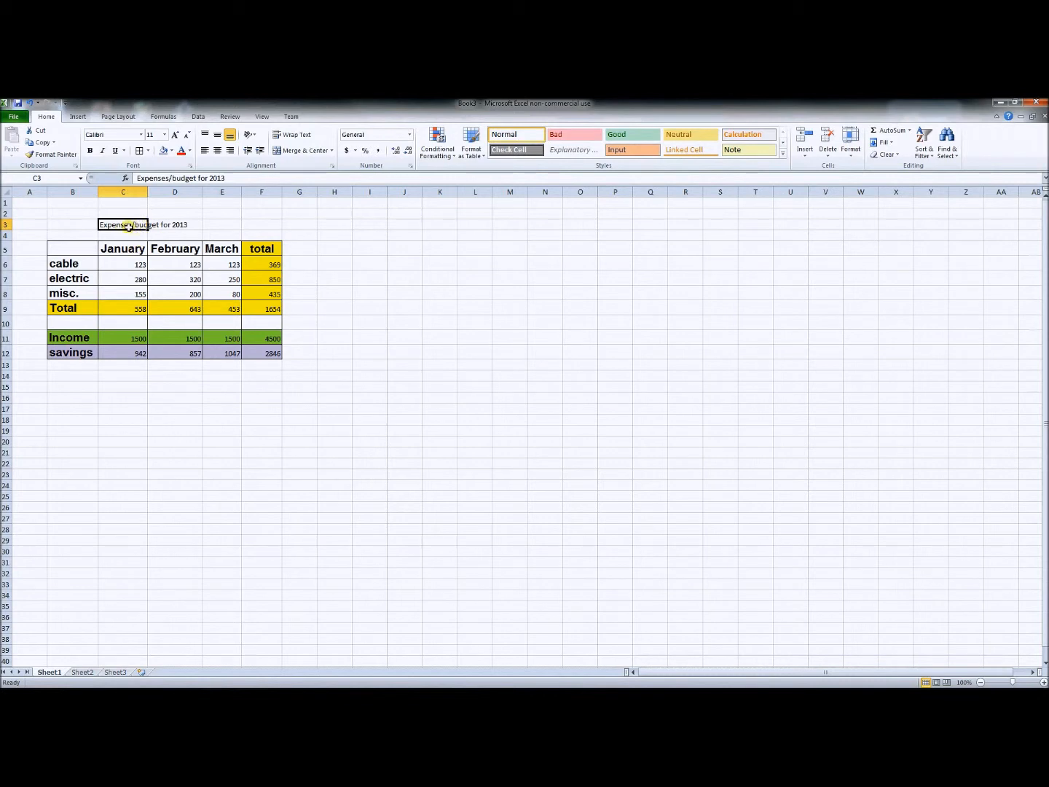
pyautogui.moveTo(127, 225); pyautogui.dragTo(157, 225)
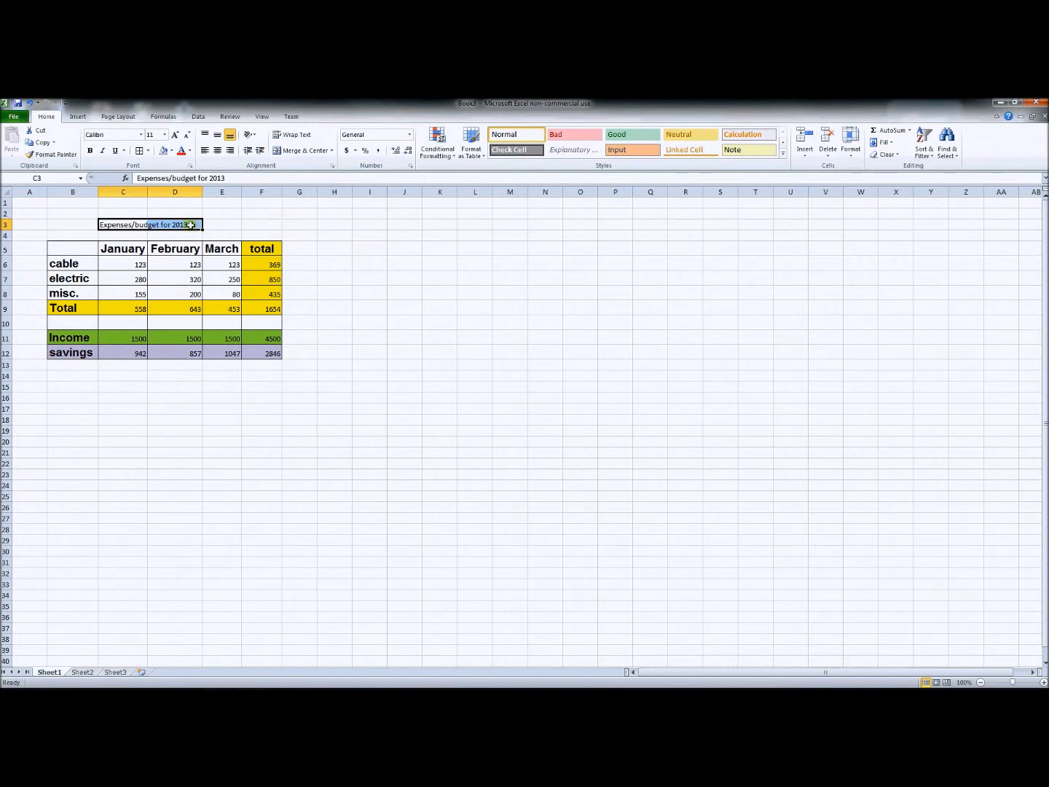
pyautogui.rightClick(192, 226)
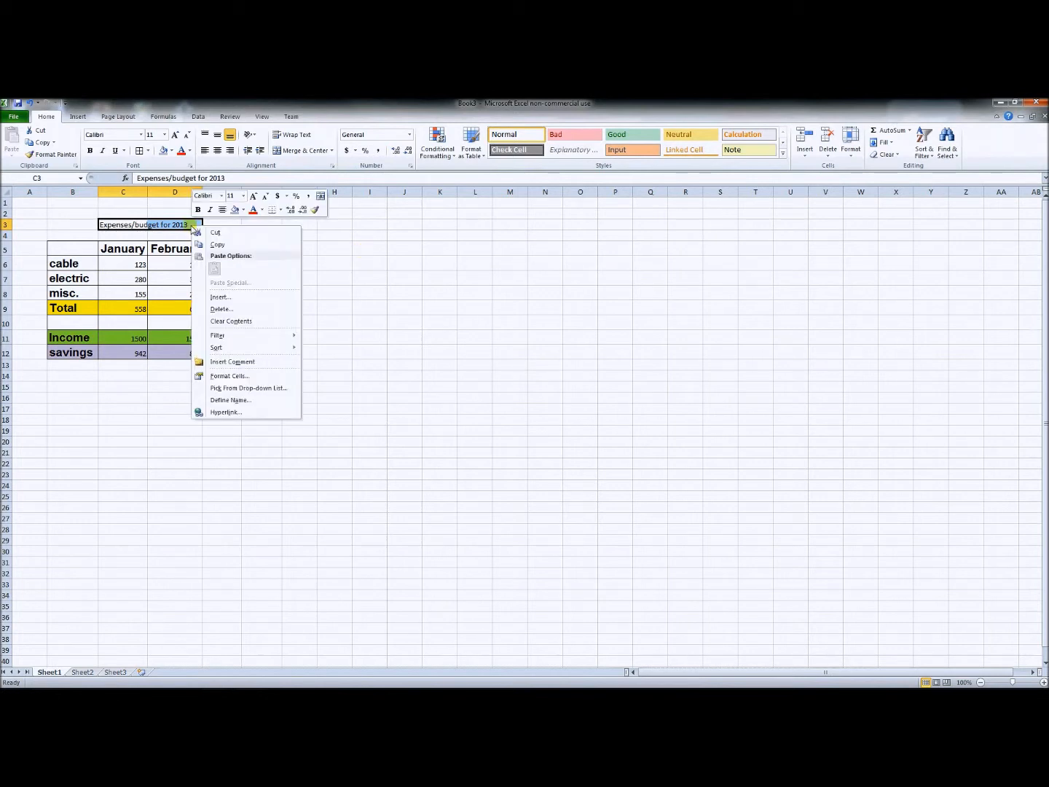
pyautogui.click(245, 377)
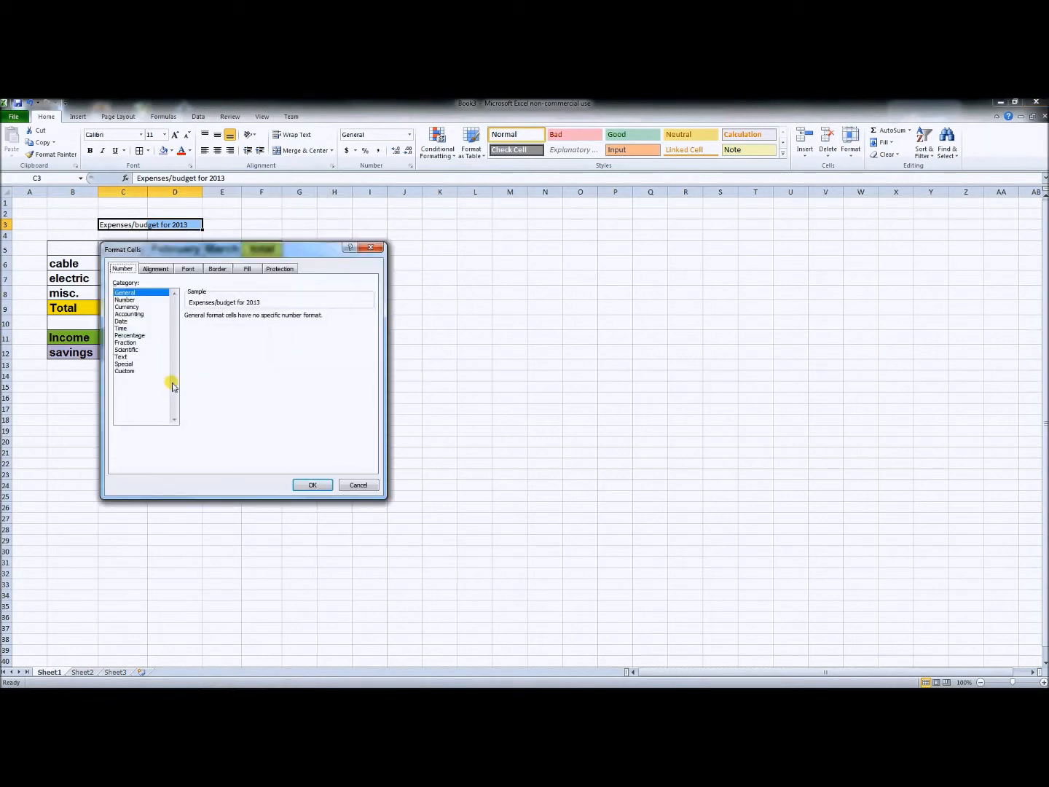
pyautogui.click(155, 269)
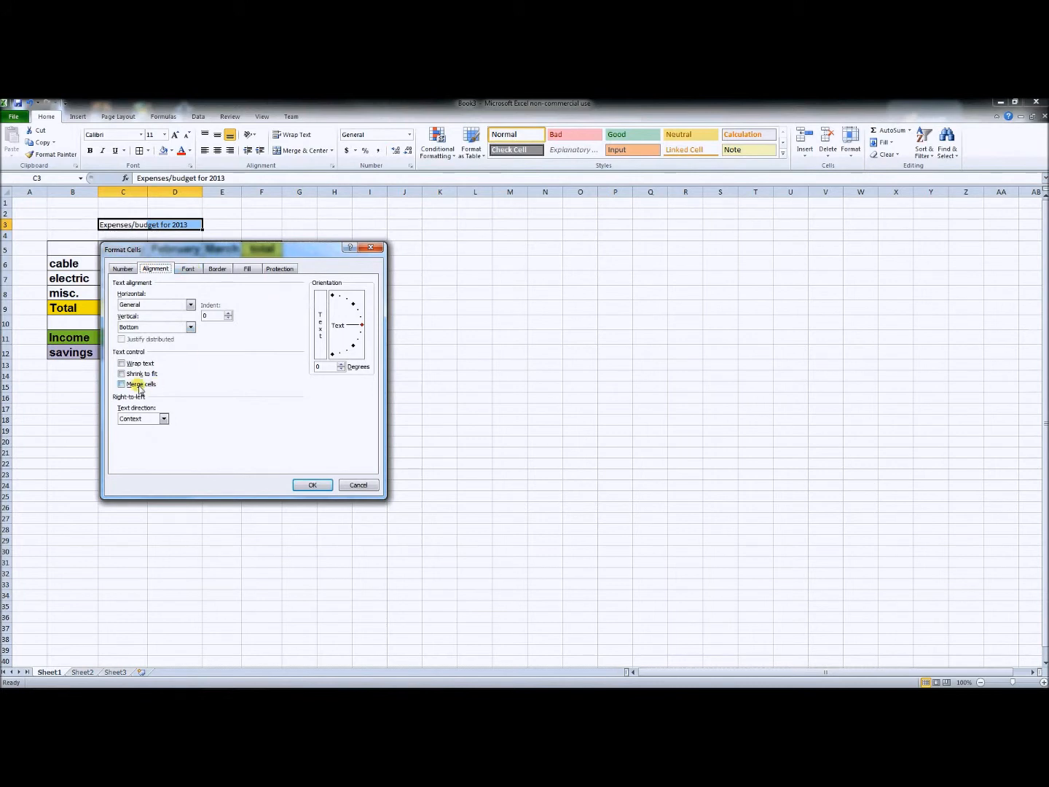
pyautogui.click(122, 384)
pyautogui.click(122, 385)
pyautogui.click(306, 484)
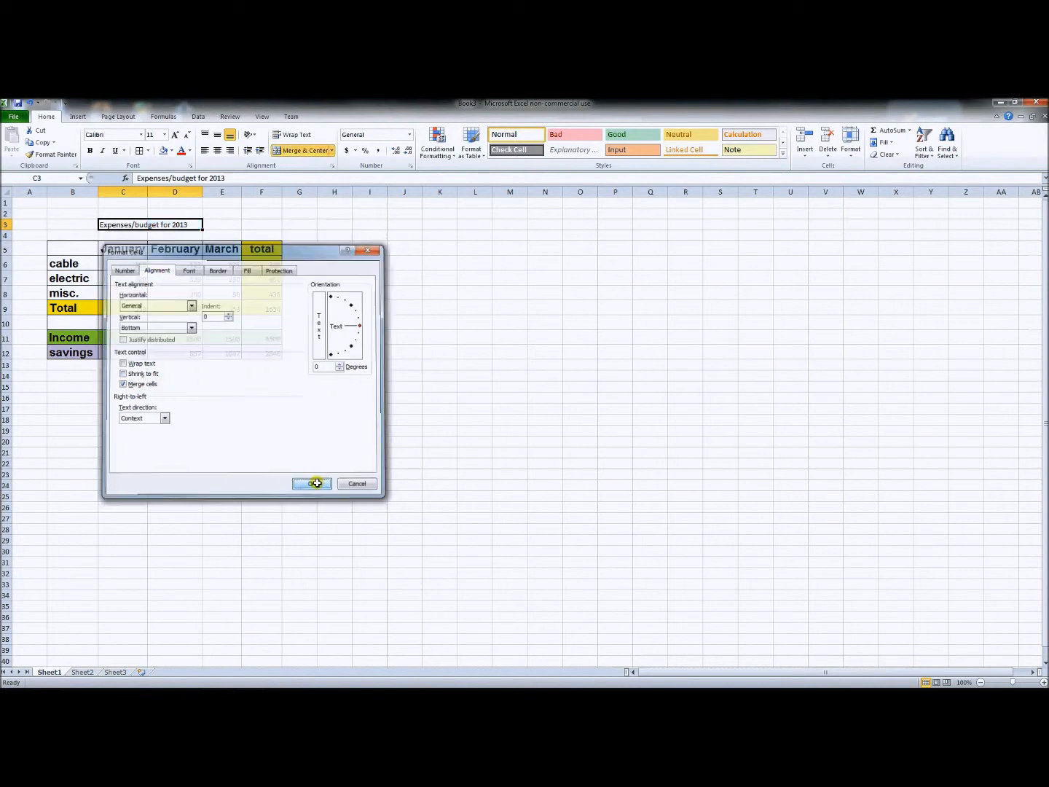
pyautogui.click(223, 225)
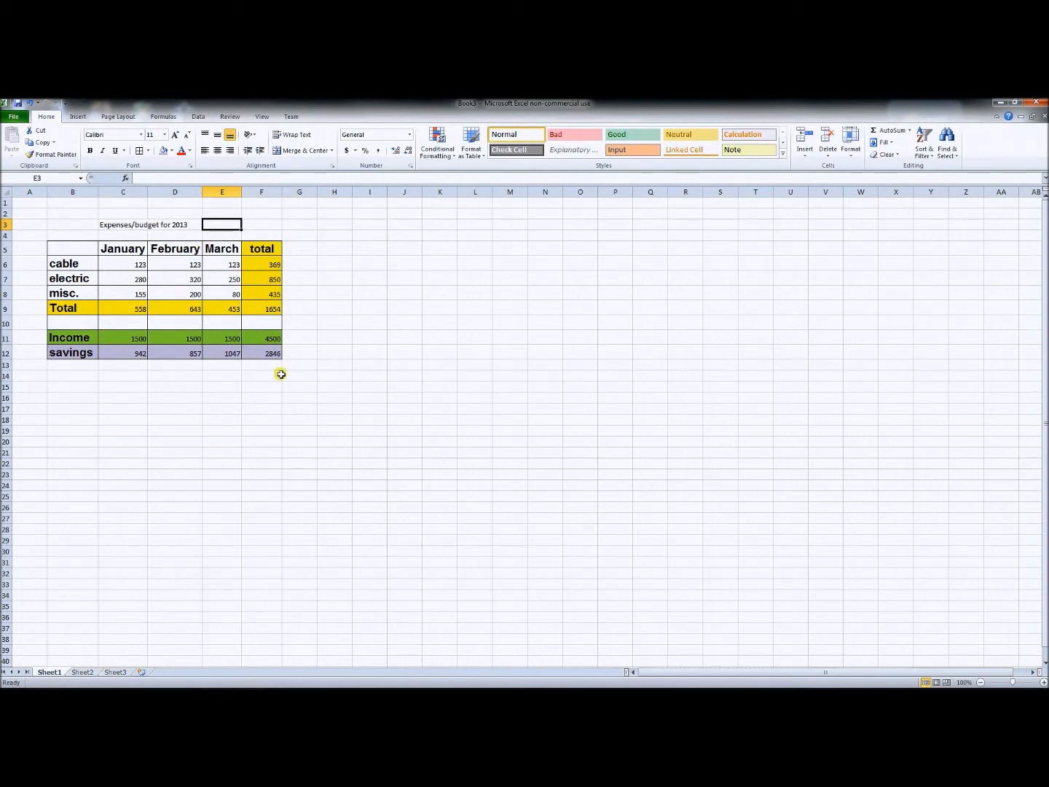
# Select all the amounts in the budget table, C6:F12.
pyautogui.click(130, 265)
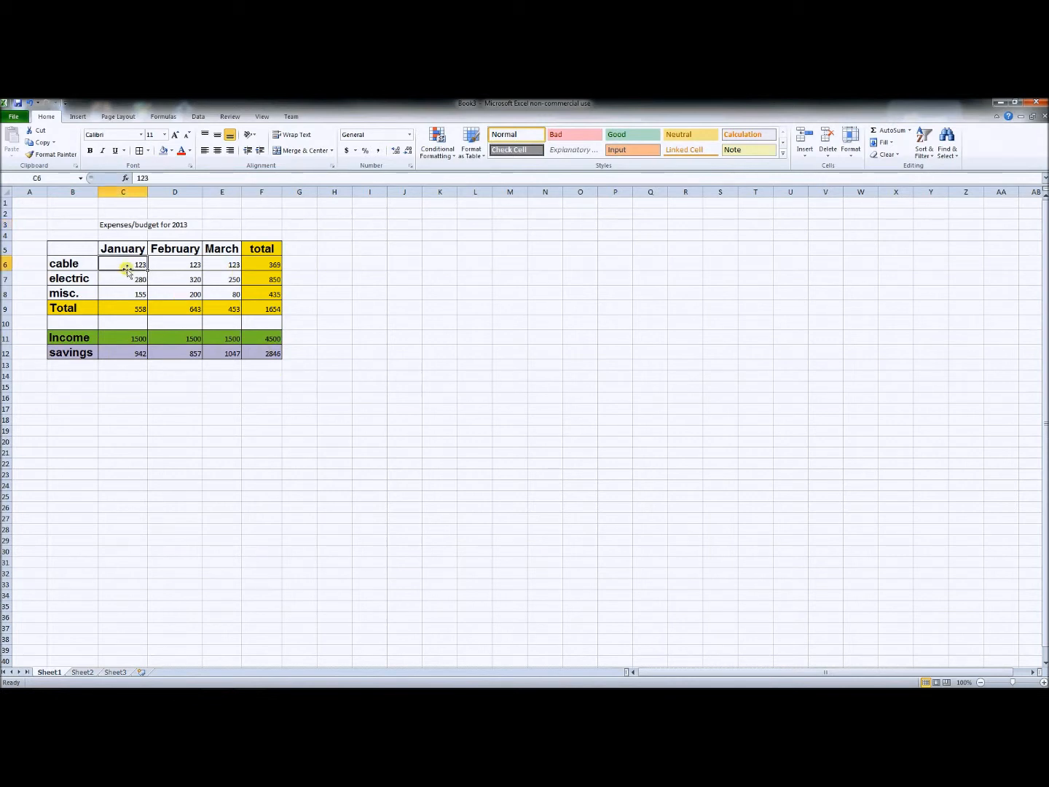
pyautogui.moveTo(124, 264); pyautogui.dragTo(261, 353)
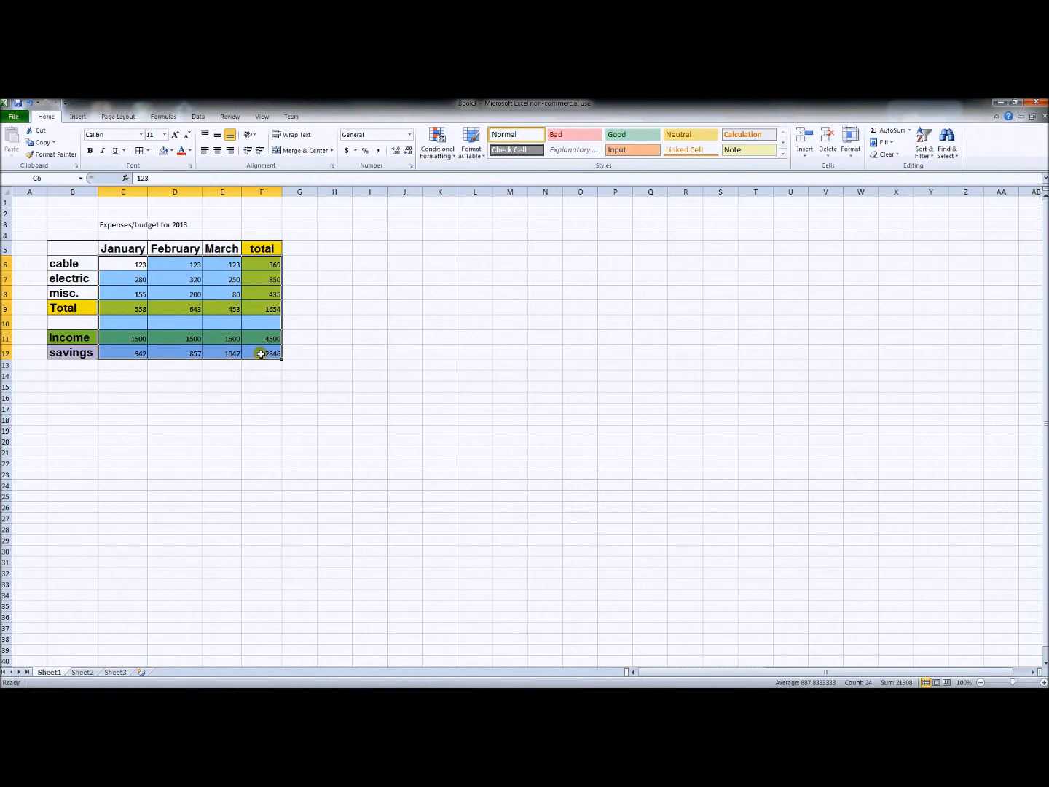
pyautogui.rightClick(186, 277)
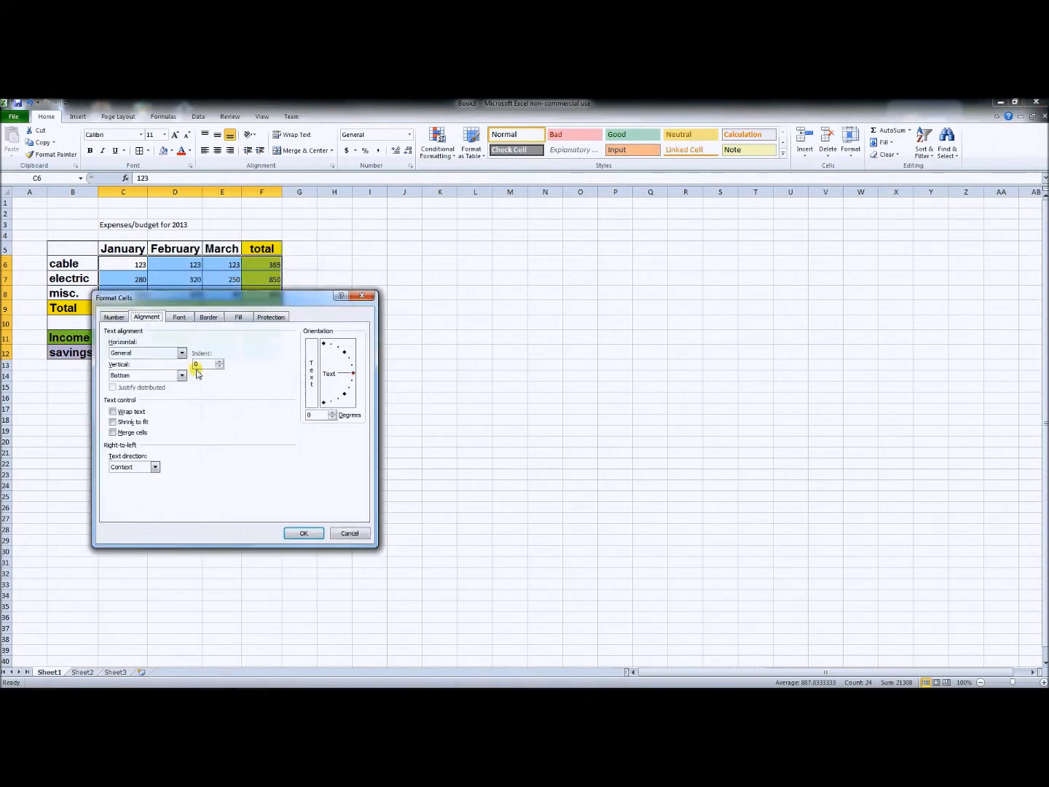
pyautogui.click(116, 319)
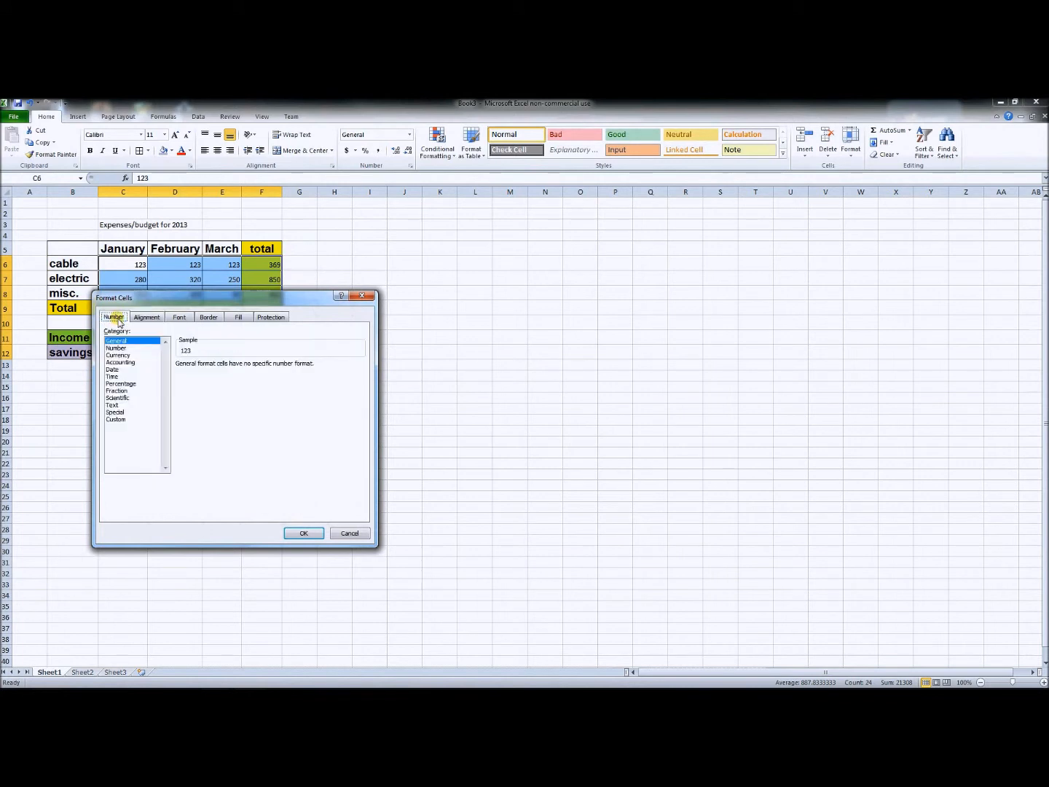
pyautogui.click(124, 355)
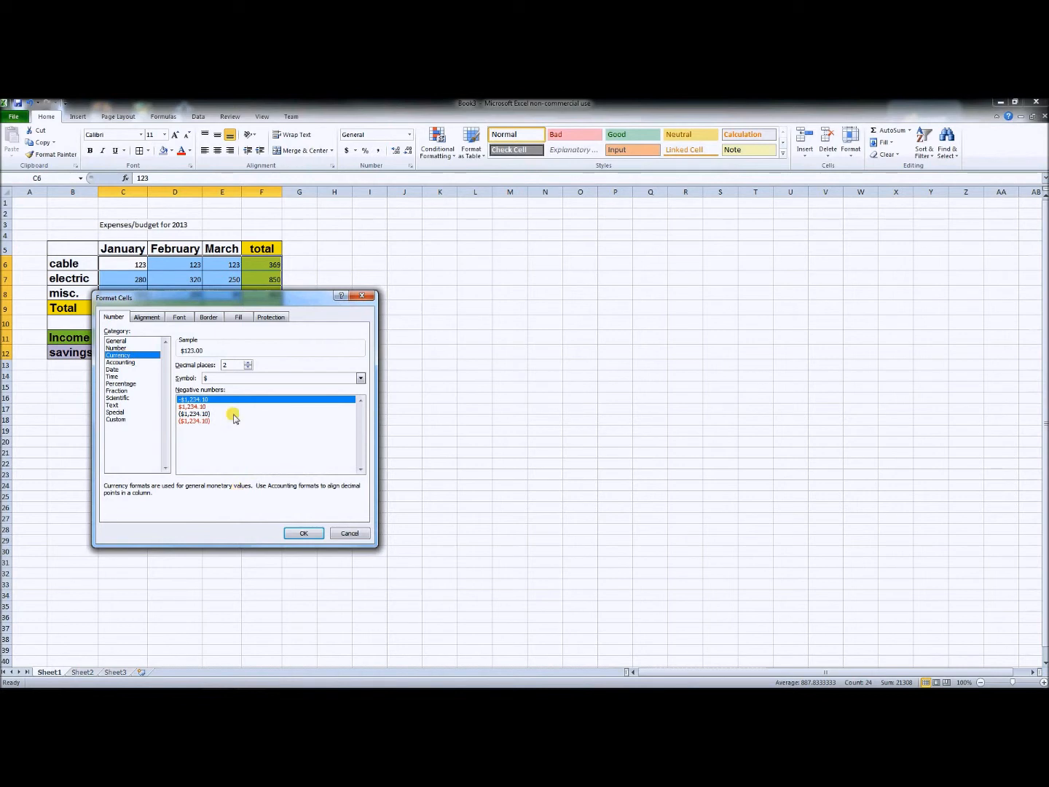
pyautogui.click(248, 362)
pyautogui.click(248, 362)
pyautogui.click(249, 367)
pyautogui.click(248, 368)
pyautogui.click(350, 534)
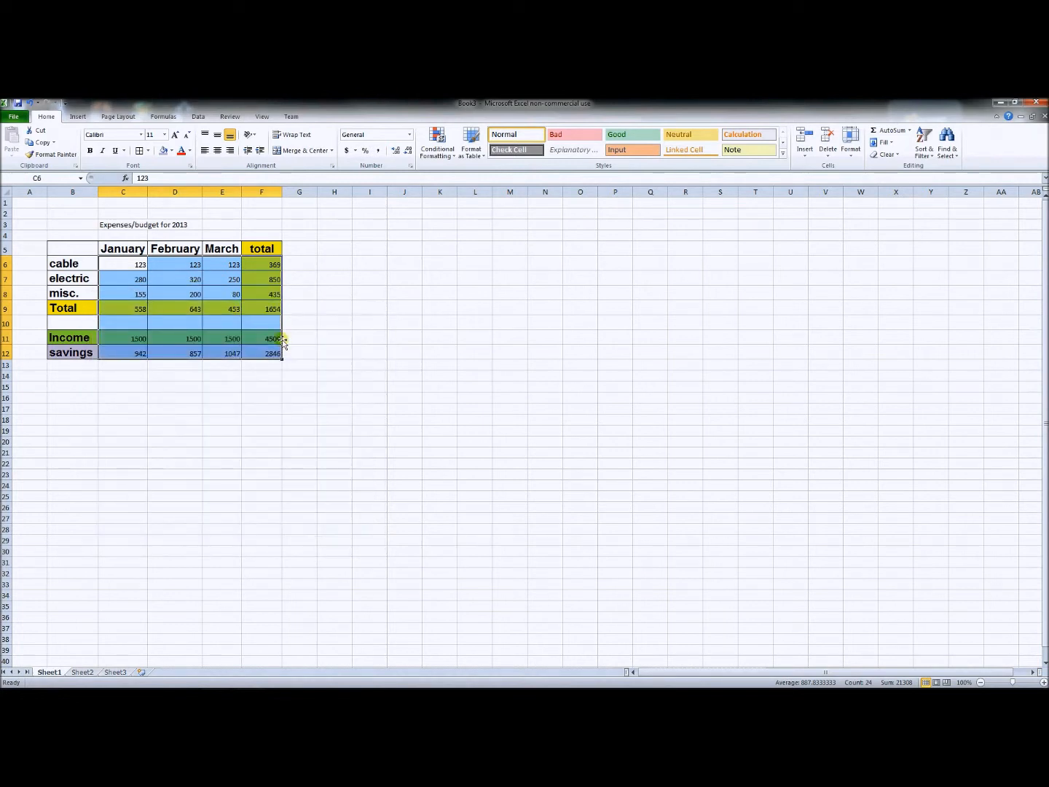
# Apply the dollar Accounting number format to the amounts in C6:F12.
pyautogui.click(356, 151)
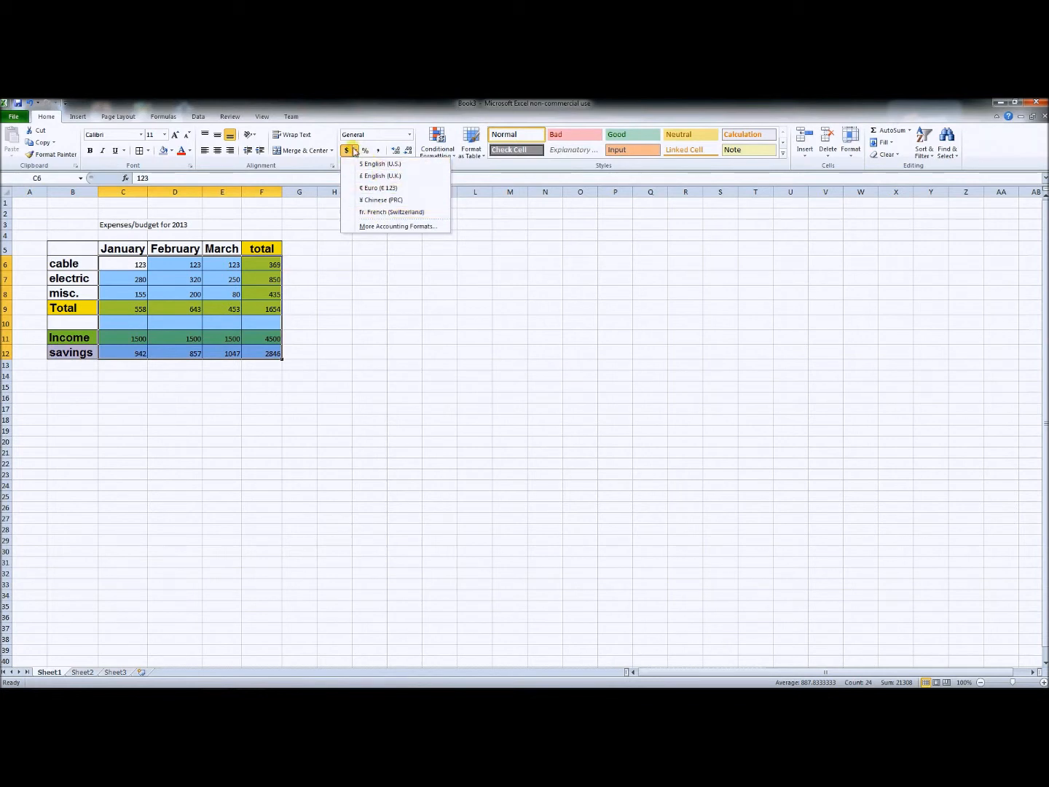
pyautogui.click(356, 151)
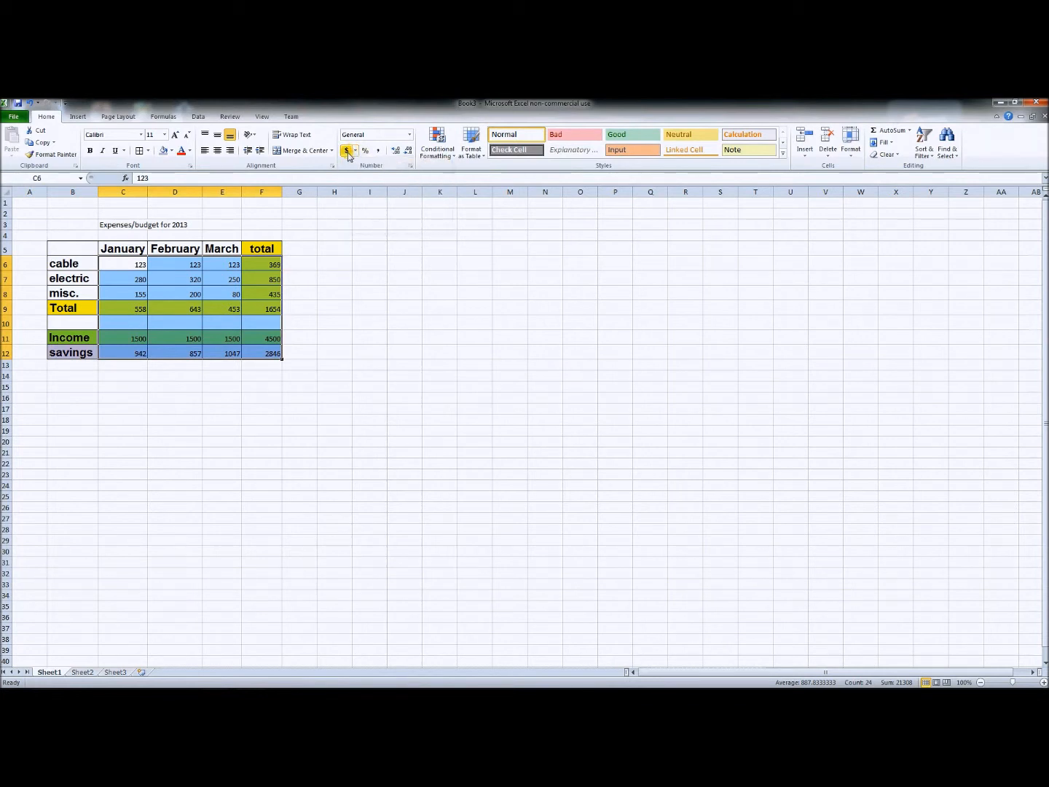
pyautogui.click(347, 153)
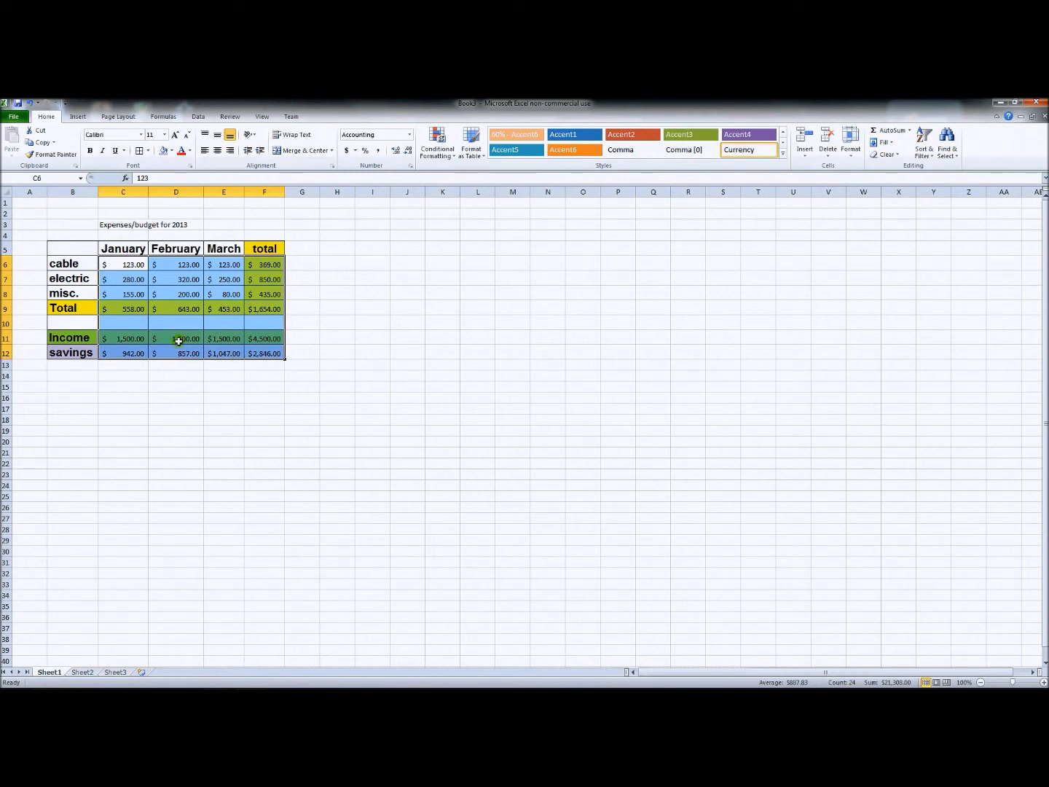
# Change the January electric amount in C7 to 380.
pyautogui.click(143, 279)
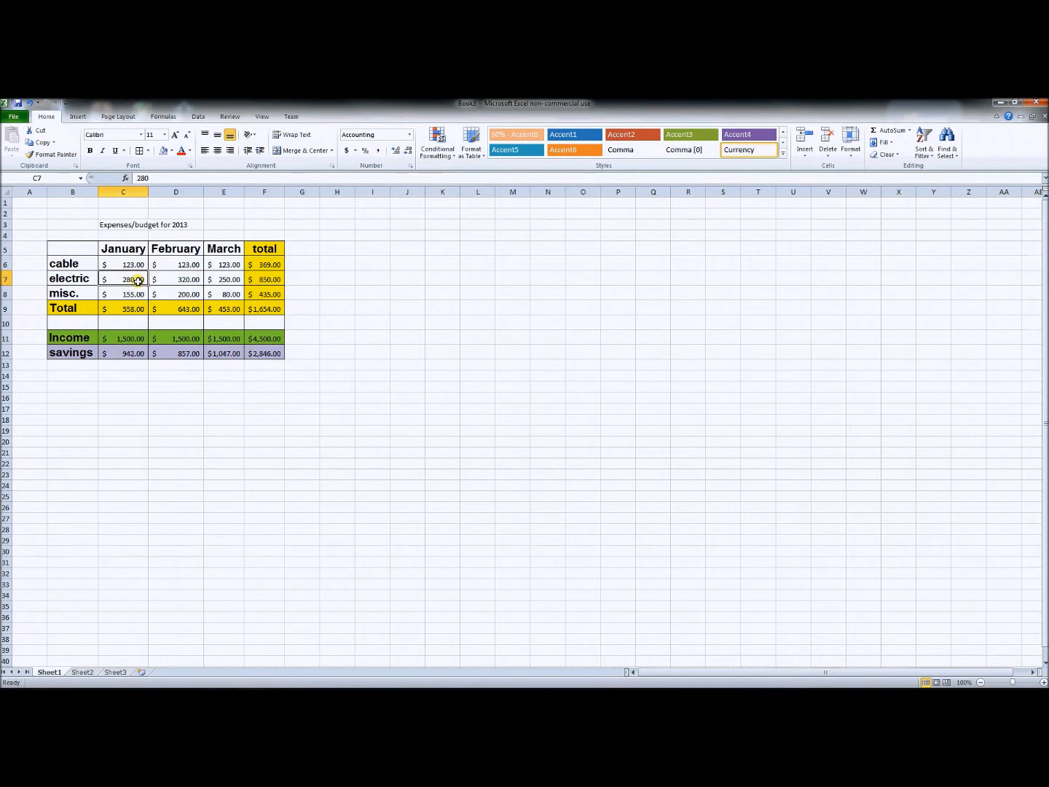
pyautogui.write('380')
pyautogui.press('Return')
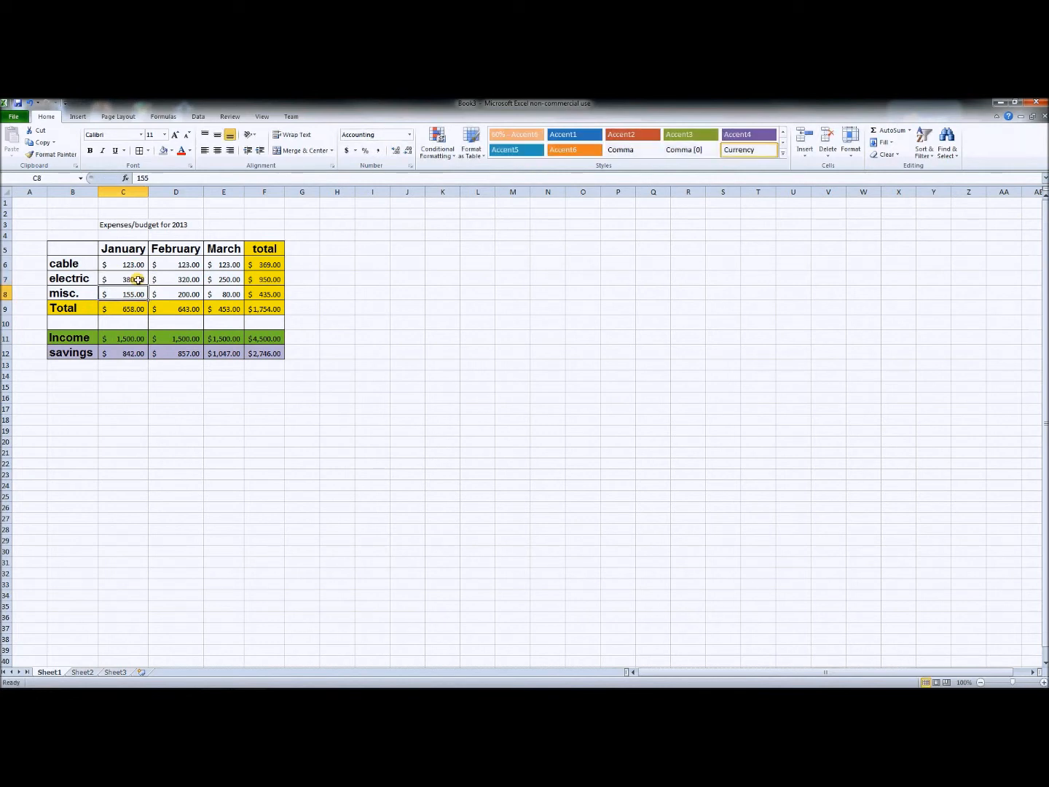